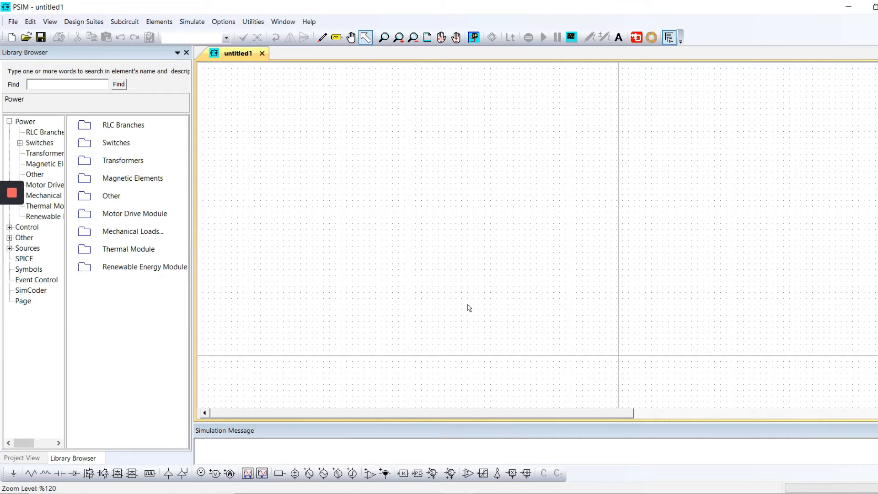
Place a DC voltage source and, to its right, four MOSFETs in a two-by-two H-bridge arrangement.
{"action": "left_click", "coordinate": [295, 474]}
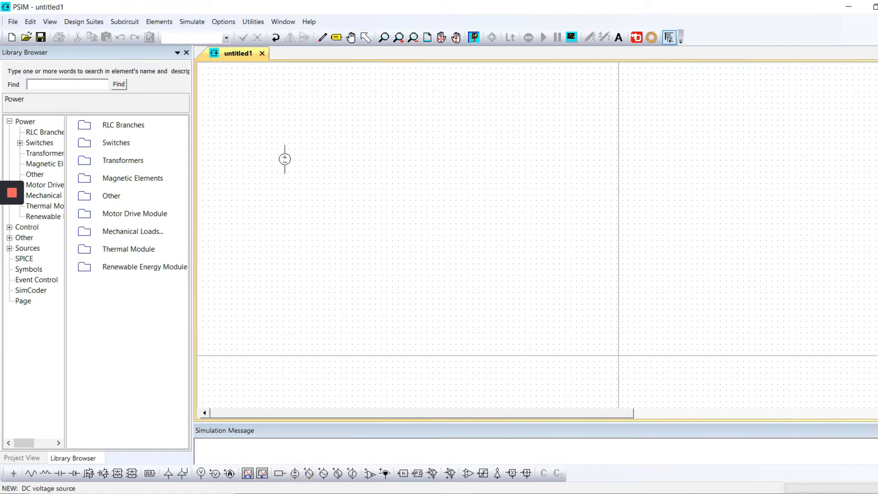
{"action": "left_click", "coordinate": [283, 163]}
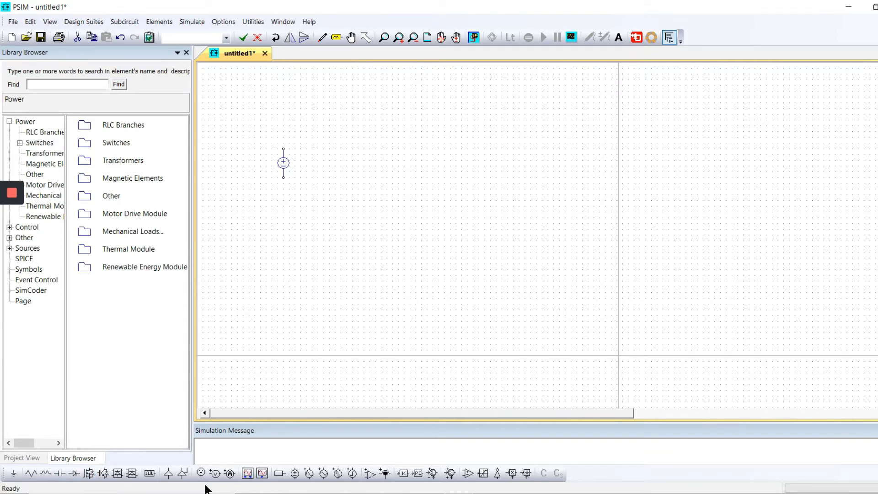
{"action": "left_click", "coordinate": [89, 473]}
{"action": "left_click", "coordinate": [341, 128]}
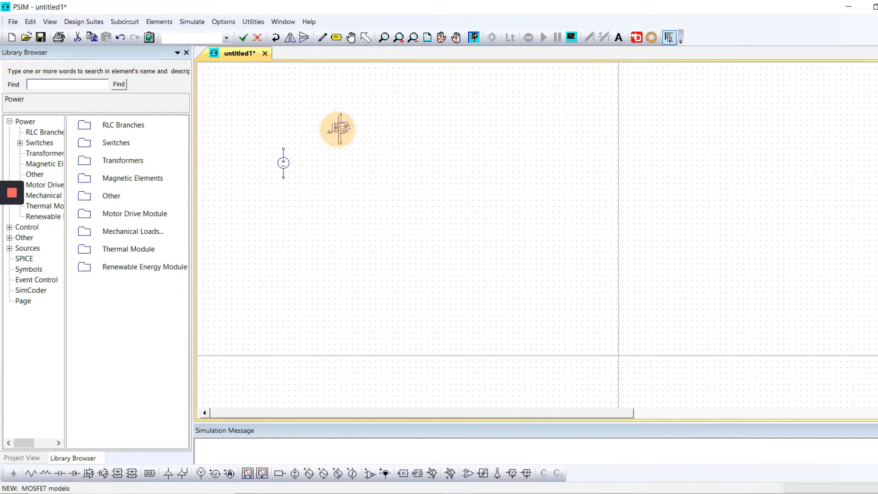
{"action": "left_click", "coordinate": [438, 128]}
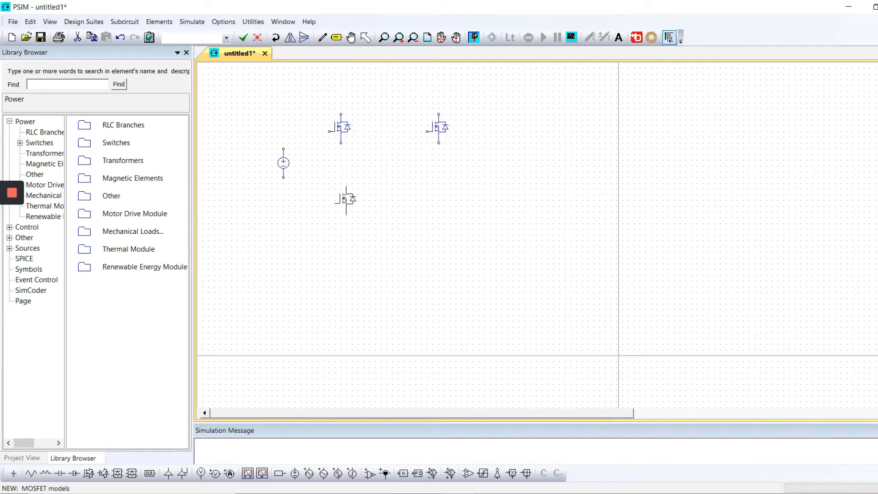
{"action": "left_click", "coordinate": [340, 199]}
{"action": "left_click", "coordinate": [438, 198]}
{"action": "key", "text": "Escape"}
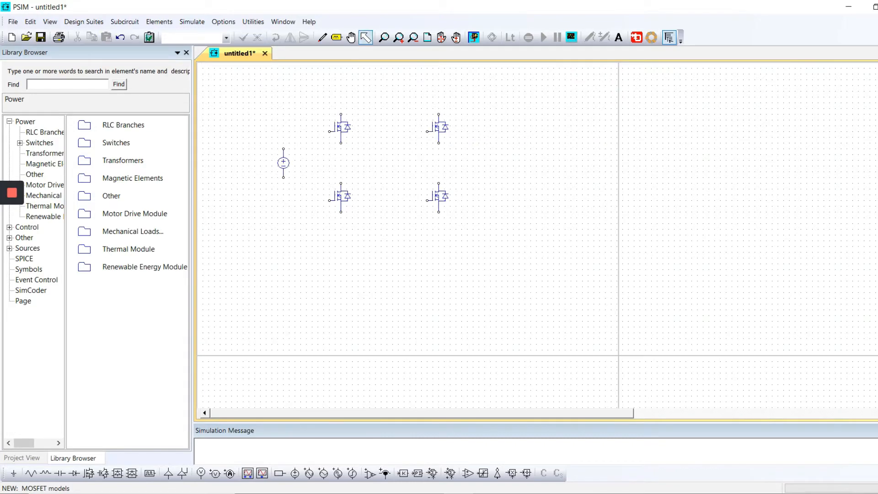
Wire the DC source across the upper and lower MOSFET rails and connect the upper and lower MOSFETs of each leg.
{"action": "left_click", "coordinate": [324, 38]}
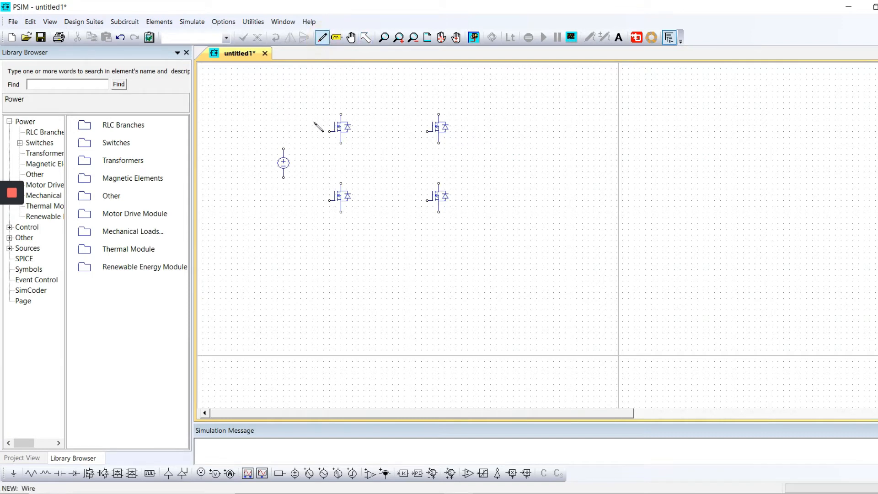
{"action": "left_click_drag", "start_coordinate": [283, 148], "coordinate": [438, 114]}
{"action": "left_click_drag", "start_coordinate": [284, 179], "coordinate": [438, 212]}
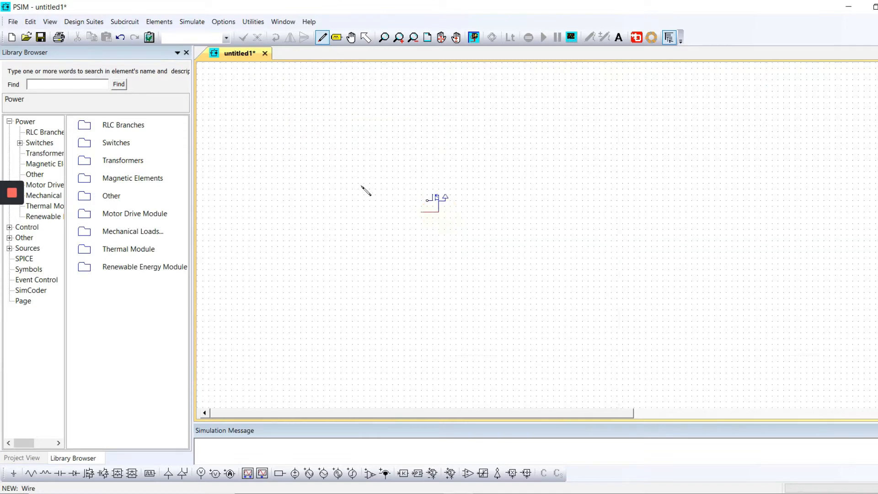
{"action": "left_click_drag", "start_coordinate": [341, 184], "coordinate": [341, 143]}
{"action": "left_click_drag", "start_coordinate": [439, 183], "coordinate": [439, 143]}
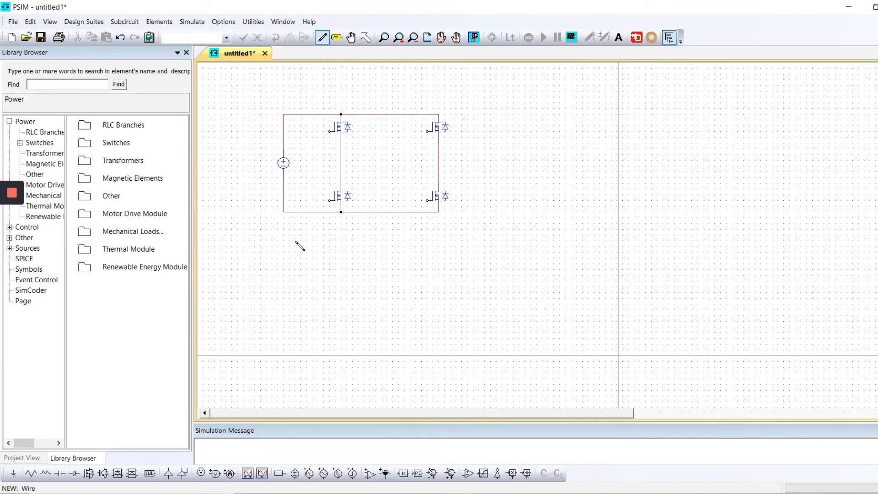
{"action": "key", "text": "Escape"}
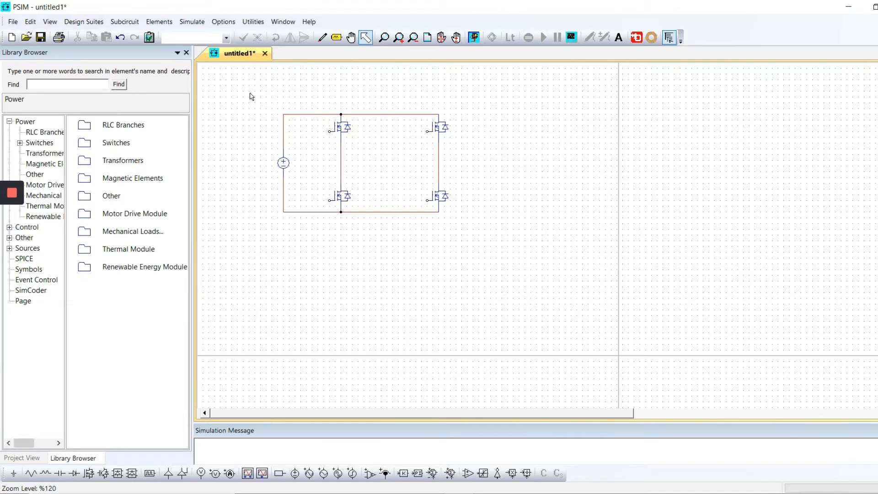
Copy the complete H-bridge with its DC source and paste the copy directly below the original.
{"action": "left_click_drag", "start_coordinate": [249, 89], "coordinate": [485, 252]}
{"action": "key", "text": "ctrl+c"}
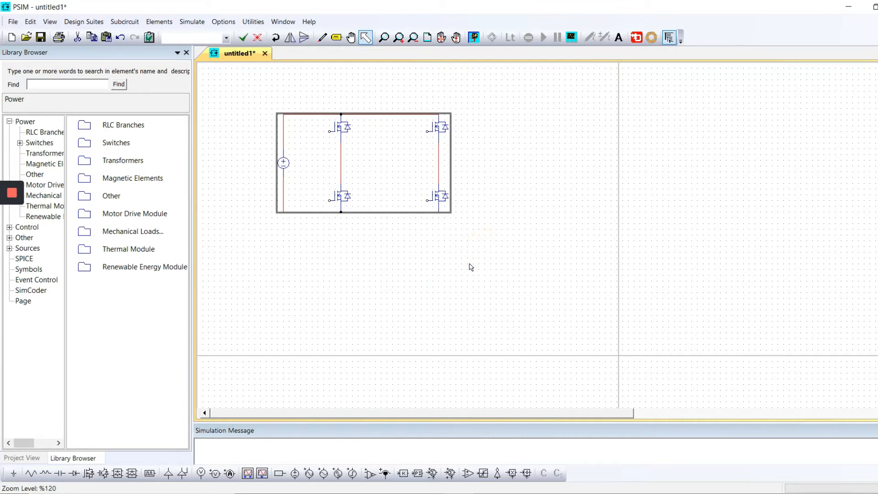
{"action": "left_click", "coordinate": [463, 275]}
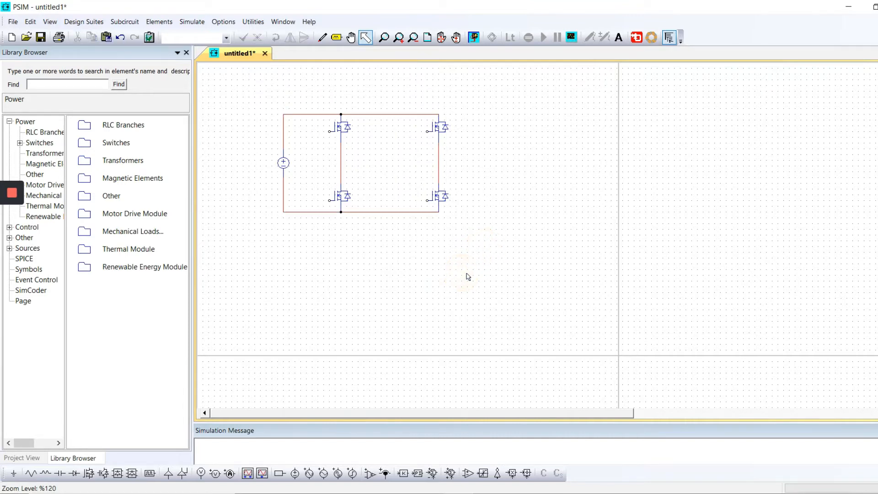
{"action": "key", "text": "ctrl+v"}
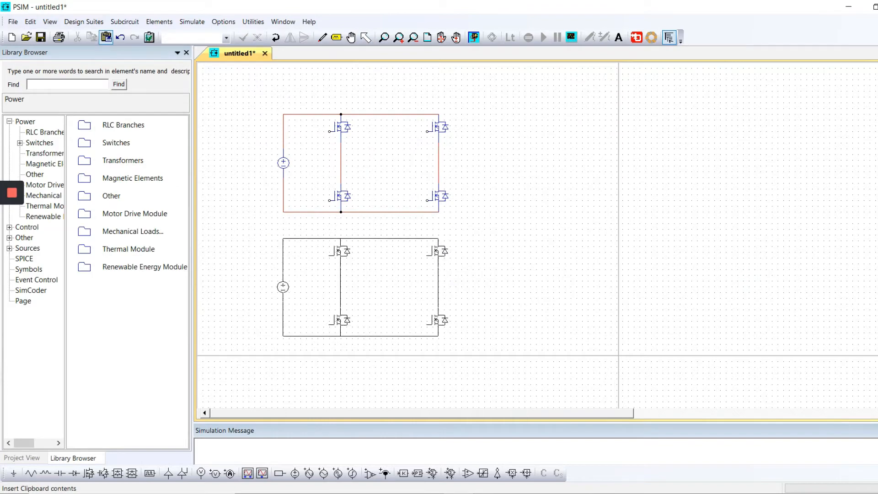
{"action": "left_click", "coordinate": [378, 288]}
{"action": "left_click", "coordinate": [524, 277]}
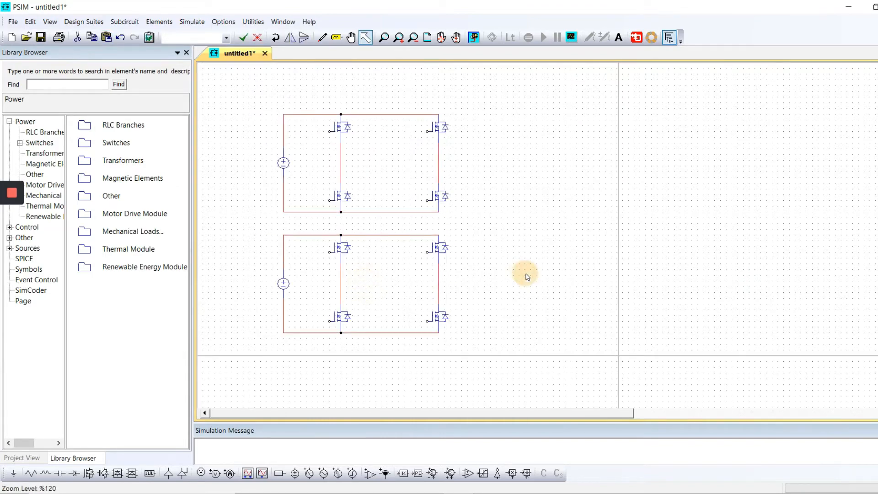
Paste a third H-bridge with its DC source below the second one, aligned with the other two.
{"action": "key", "text": "ctrl+v"}
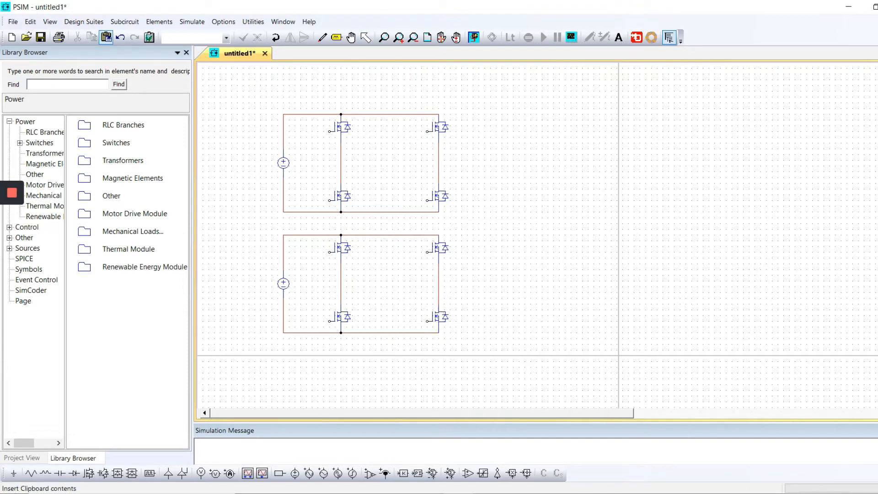
{"action": "scroll", "coordinate": [446, 306], "scroll_direction": "down", "scroll_amount": 2}
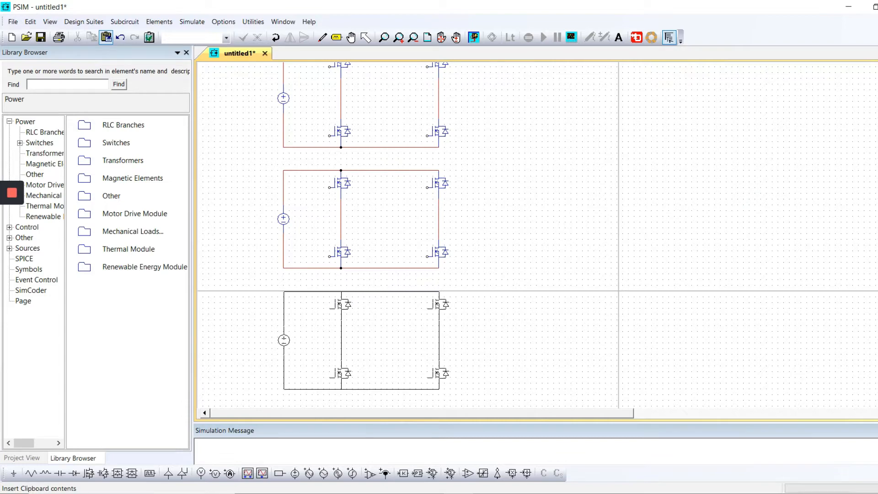
{"action": "left_click", "coordinate": [435, 329]}
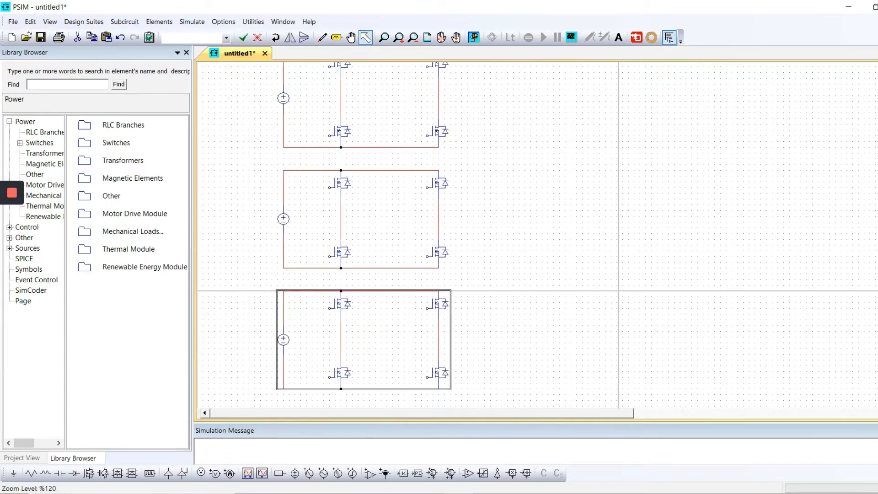
{"action": "left_click", "coordinate": [661, 236]}
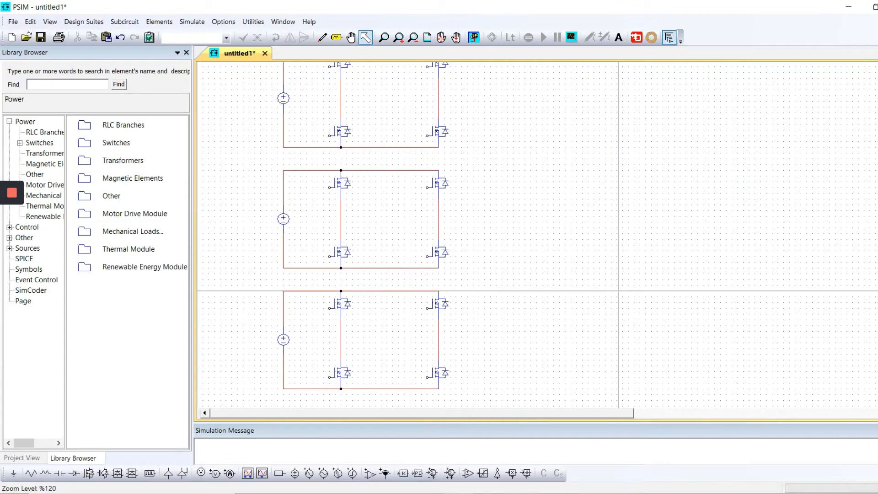
{"action": "scroll", "coordinate": [538, 236], "scroll_direction": "up", "scroll_amount": 2}
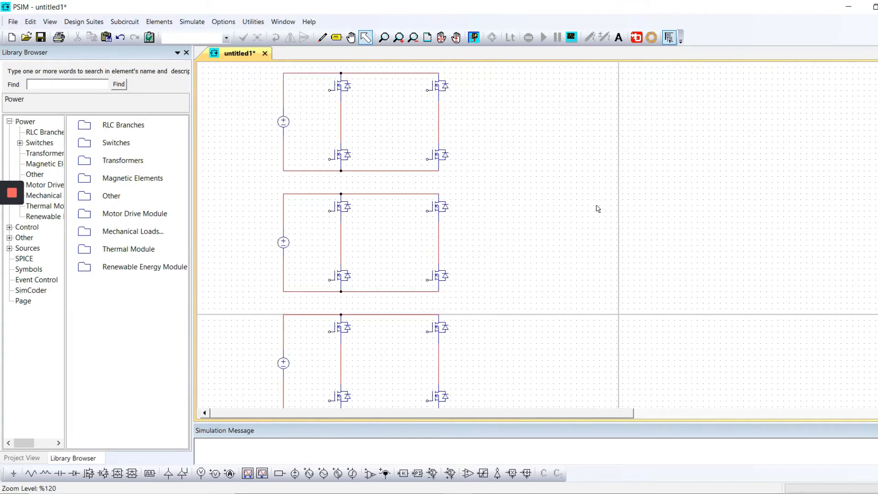
{"action": "scroll", "coordinate": [552, 204], "scroll_direction": "down", "scroll_amount": 1}
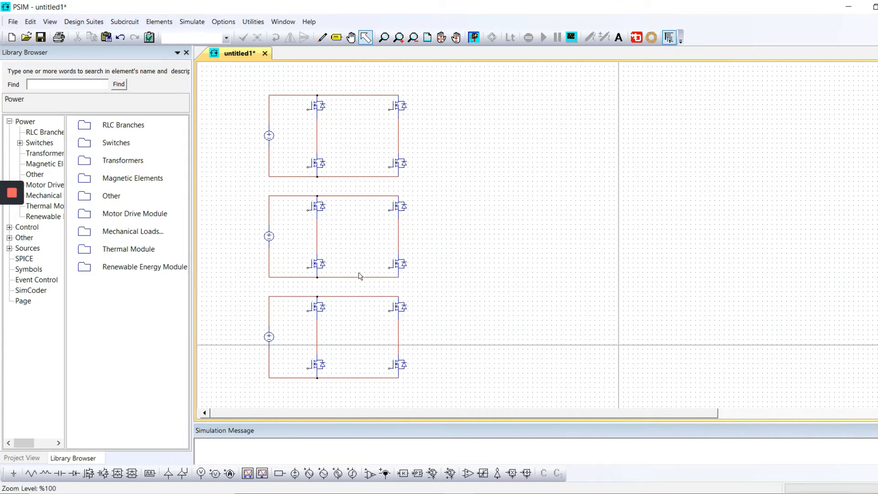
Place a vertical load resistor to the right of the middle H-bridge.
{"action": "left_click", "coordinate": [48, 474]}
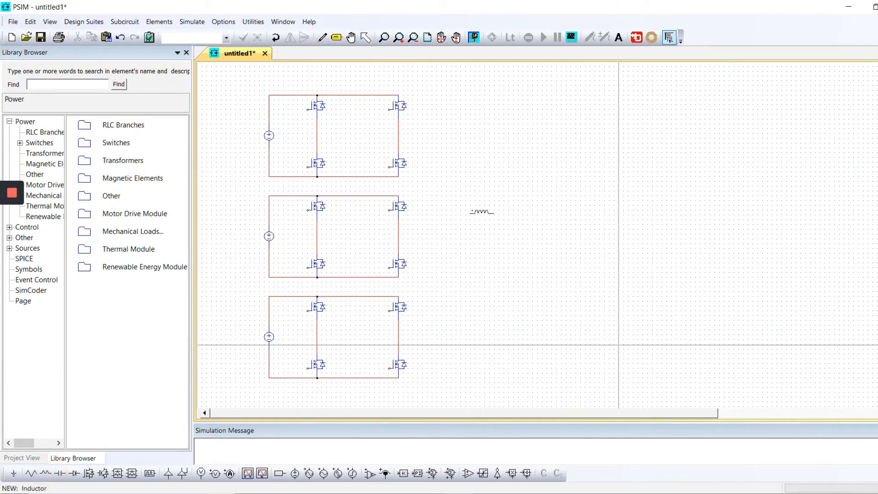
{"action": "right_click", "coordinate": [481, 214]}
{"action": "left_click", "coordinate": [31, 474]}
{"action": "right_click", "coordinate": [487, 226]}
{"action": "left_click", "coordinate": [487, 226]}
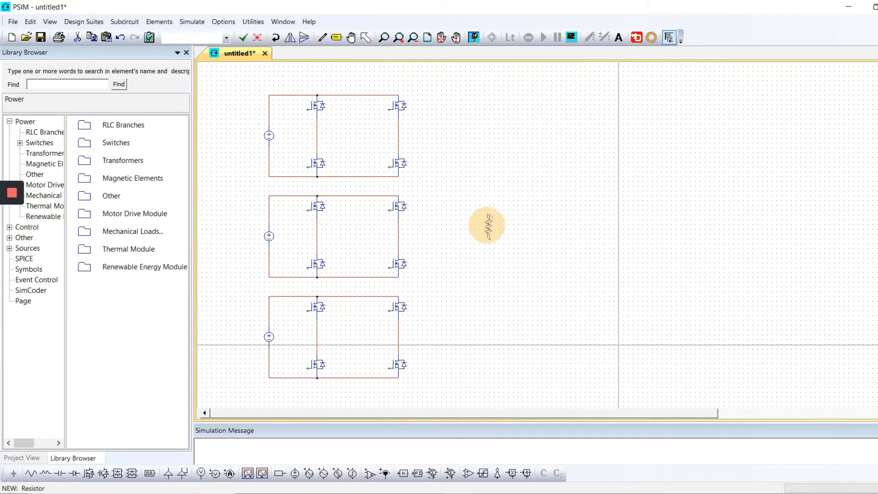
{"action": "key", "text": "Escape"}
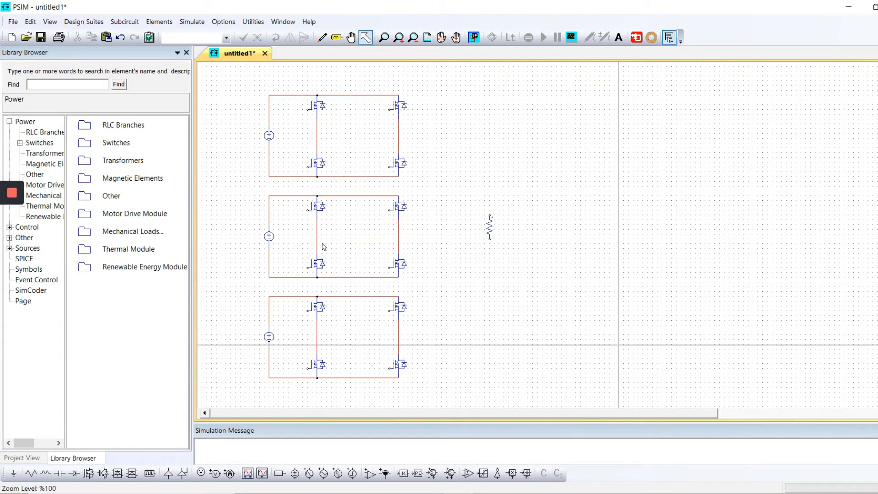
Wire the resistor's upper end to the top bridge's left-leg midpoint and its lower end to the bottom bridge's right-leg midpoint.
{"action": "left_click", "coordinate": [322, 38]}
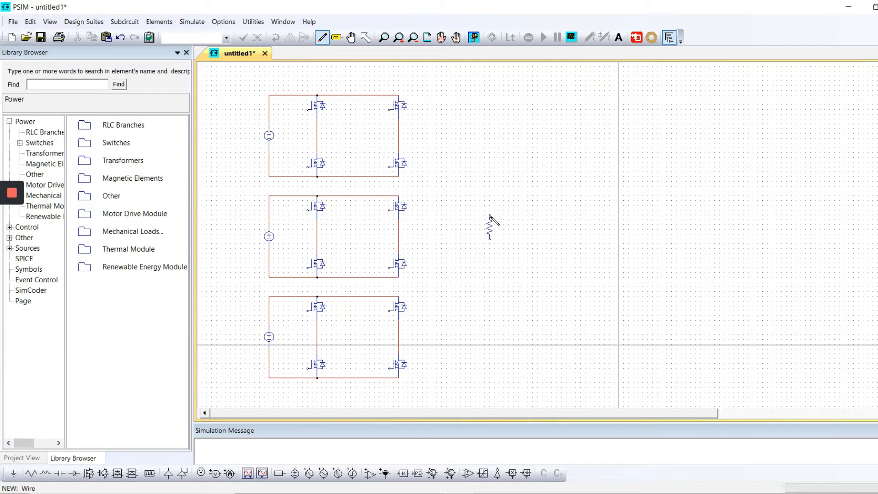
{"action": "mouse_move", "coordinate": [490, 215]}
{"action": "left_mouse_down"}
{"action": "mouse_move", "coordinate": [470, 107]}
{"action": "mouse_move", "coordinate": [410, 78]}
{"action": "mouse_move", "coordinate": [342, 77]}
{"action": "mouse_move", "coordinate": [344, 117]}
{"action": "mouse_move", "coordinate": [319, 137]}
{"action": "left_mouse_up"}
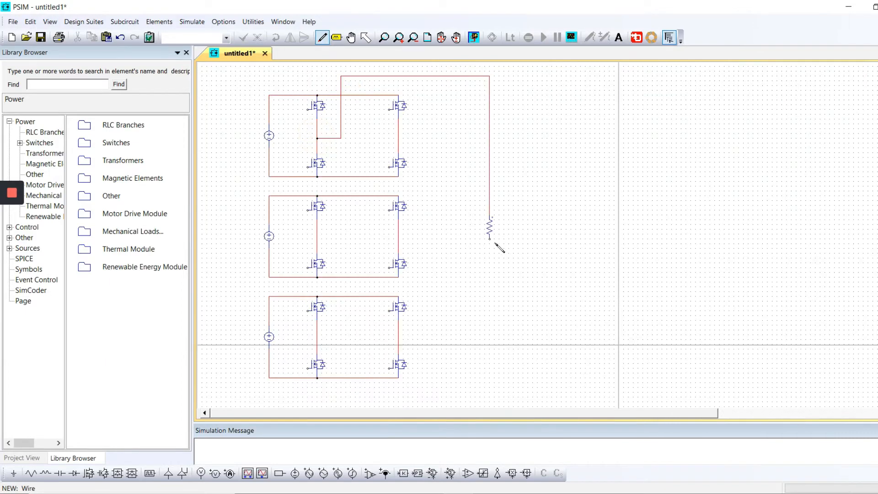
{"action": "mouse_move", "coordinate": [494, 243]}
{"action": "left_mouse_down"}
{"action": "mouse_move", "coordinate": [490, 374]}
{"action": "mouse_move", "coordinate": [399, 341]}
{"action": "left_mouse_up"}
Cascade the bridges by wiring the right-leg midpoints of the top and middle bridges to the left-leg midpoint of the bridge below.
{"action": "left_click_drag", "start_coordinate": [399, 138], "coordinate": [317, 238]}
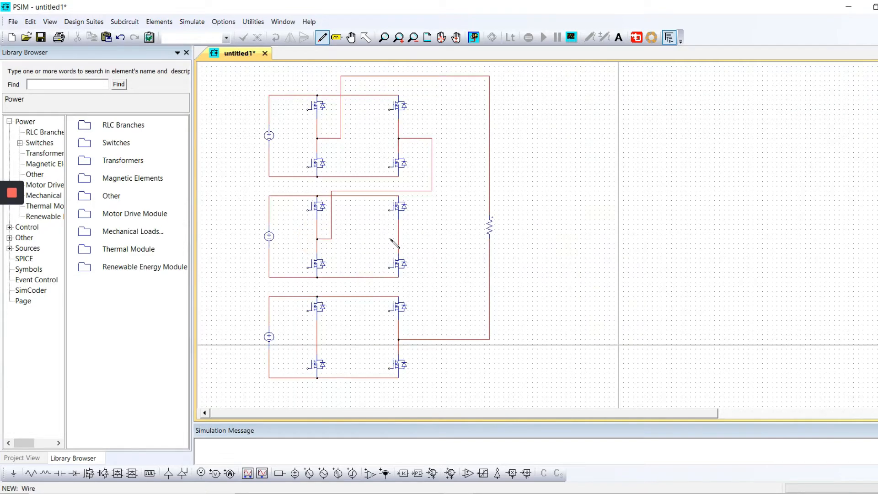
{"action": "left_click_drag", "start_coordinate": [399, 234], "coordinate": [317, 335]}
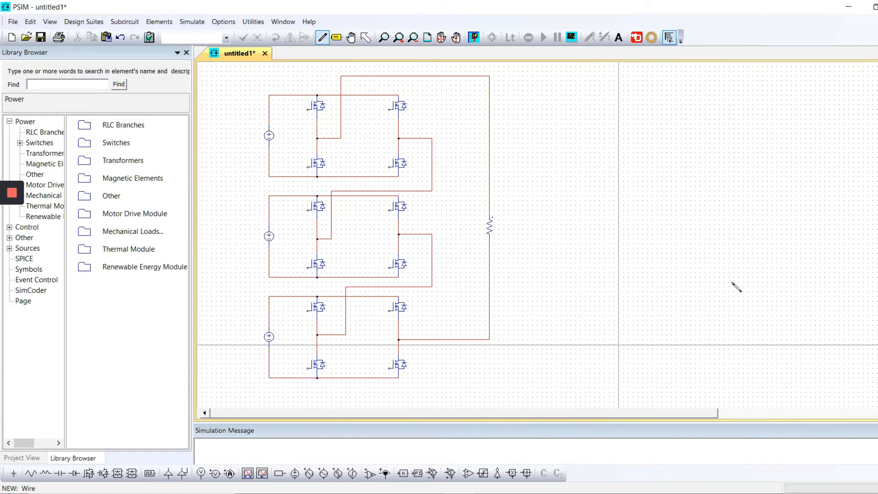
{"action": "key", "text": "Escape"}
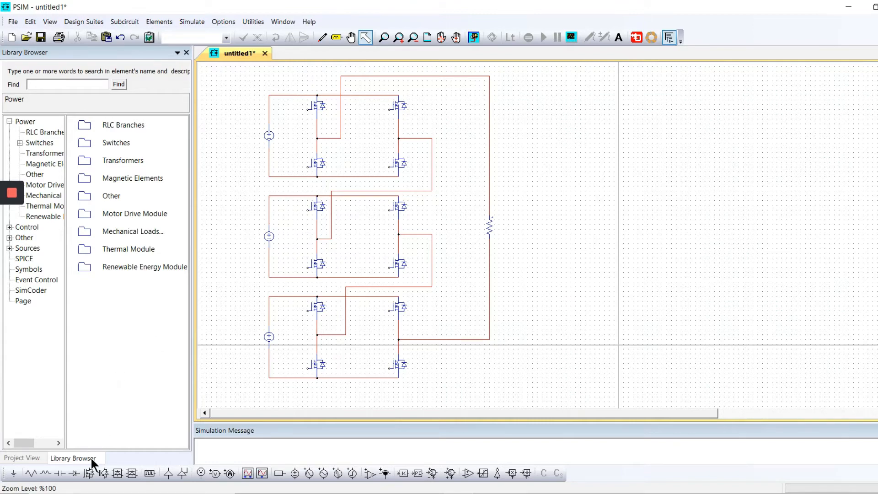
Place a ground at the lower corner of the wire between the resistor and the bottom bridge.
{"action": "left_click", "coordinate": [13, 473]}
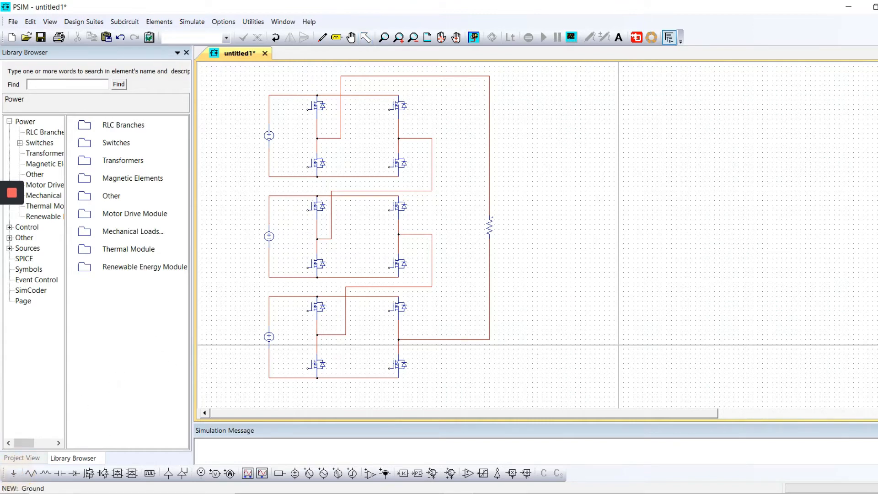
{"action": "left_click", "coordinate": [489, 343]}
{"action": "key", "text": "Escape"}
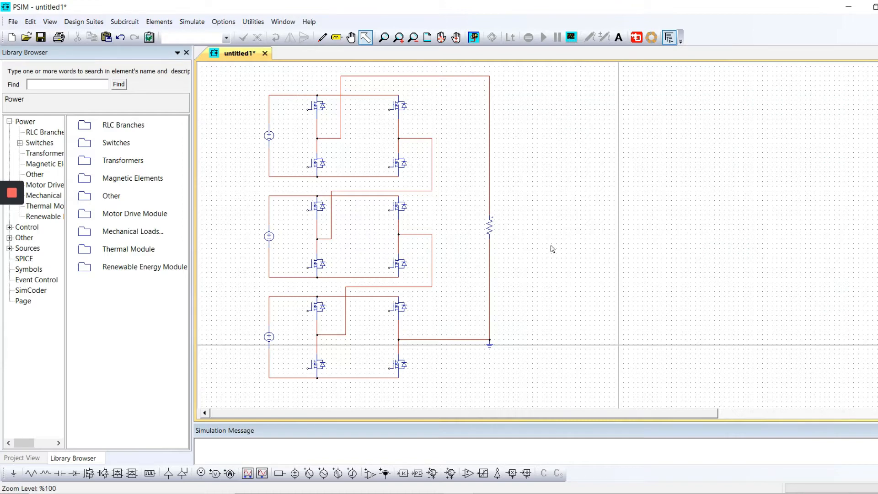
Replace the amplitude of the top DC voltage source and set the middle DC voltage source's amplitude to 10.
{"action": "double_click", "coordinate": [269, 136]}
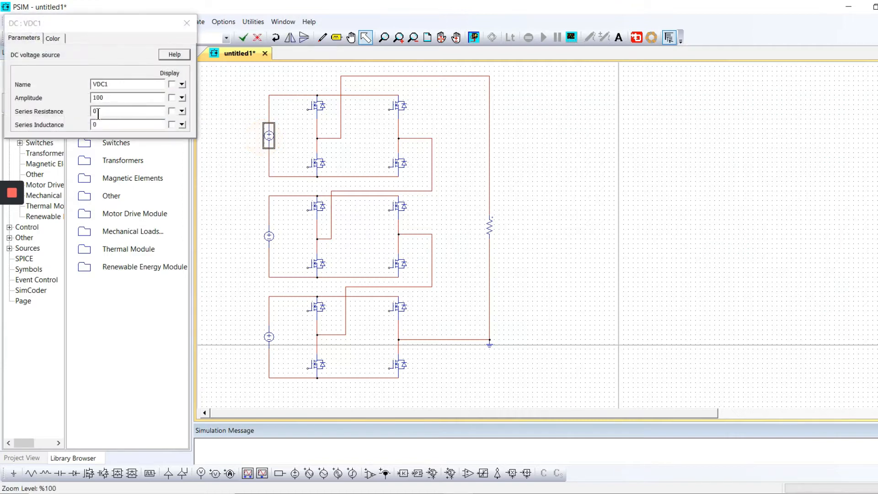
{"action": "left_click_drag", "start_coordinate": [102, 97], "coordinate": [90, 97]}
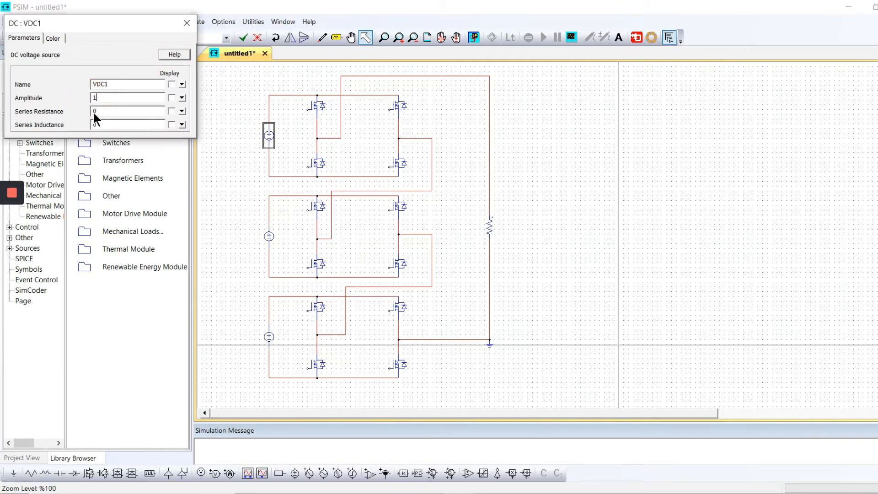
{"action": "left_click", "coordinate": [186, 23]}
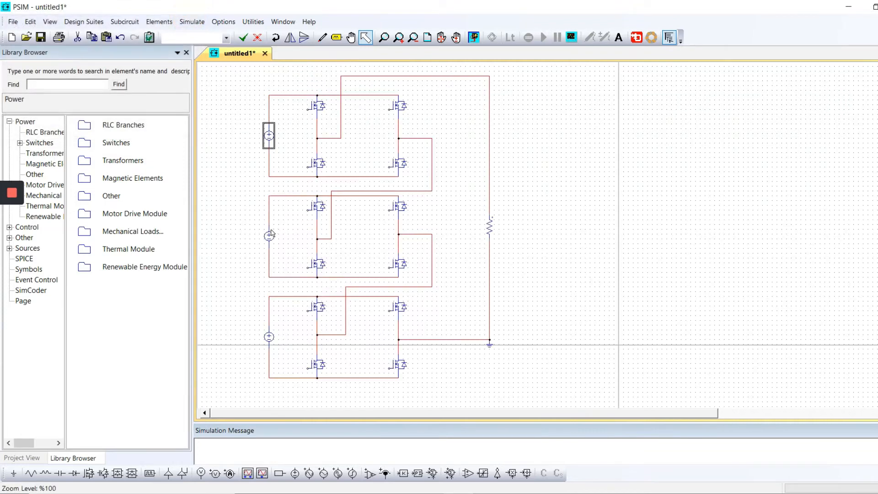
{"action": "left_click", "coordinate": [269, 235]}
{"action": "double_click", "coordinate": [269, 235]}
{"action": "left_click_drag", "start_coordinate": [109, 98], "coordinate": [67, 99]}
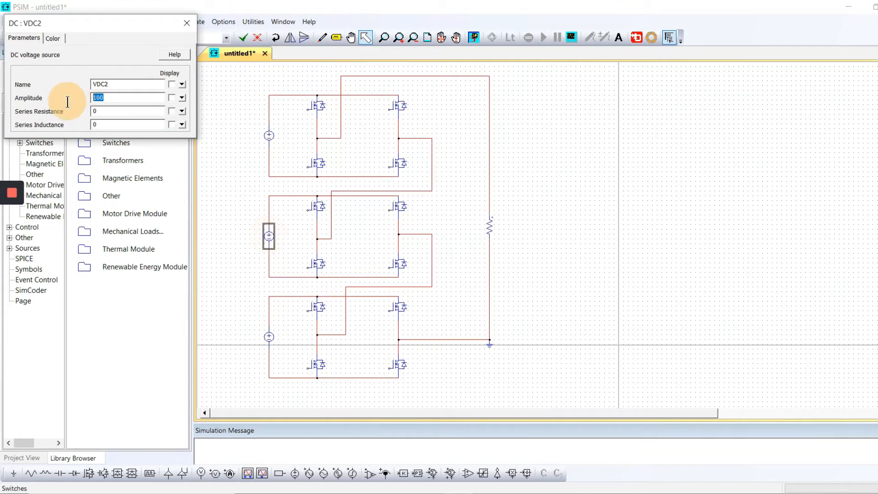
{"action": "type", "text": "10"}
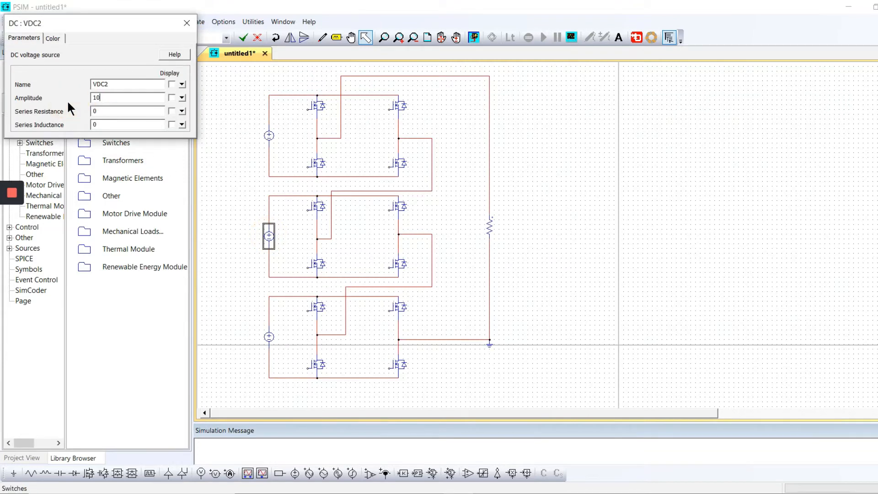
{"action": "left_click", "coordinate": [180, 29]}
Set the bottom DC voltage source's amplitude to 10 and recheck its parameters.
{"action": "left_click", "coordinate": [269, 337]}
{"action": "double_click", "coordinate": [269, 336]}
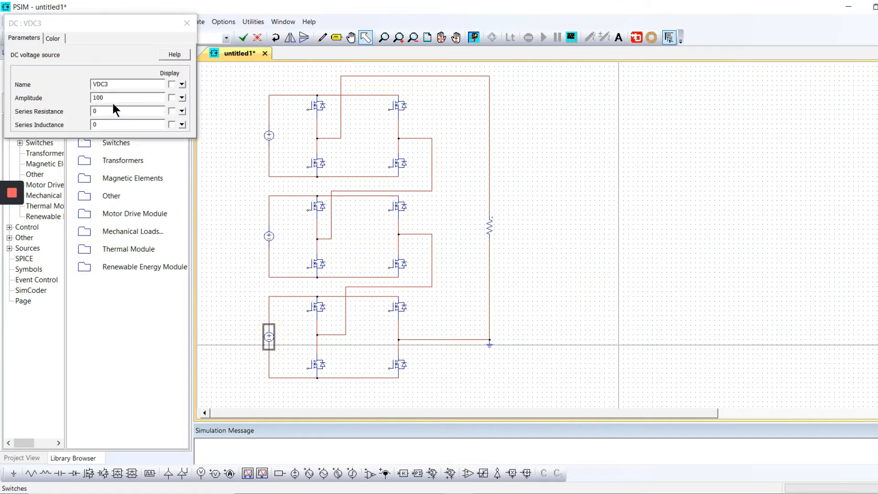
{"action": "left_click_drag", "start_coordinate": [112, 98], "coordinate": [78, 100]}
{"action": "type", "text": "10"}
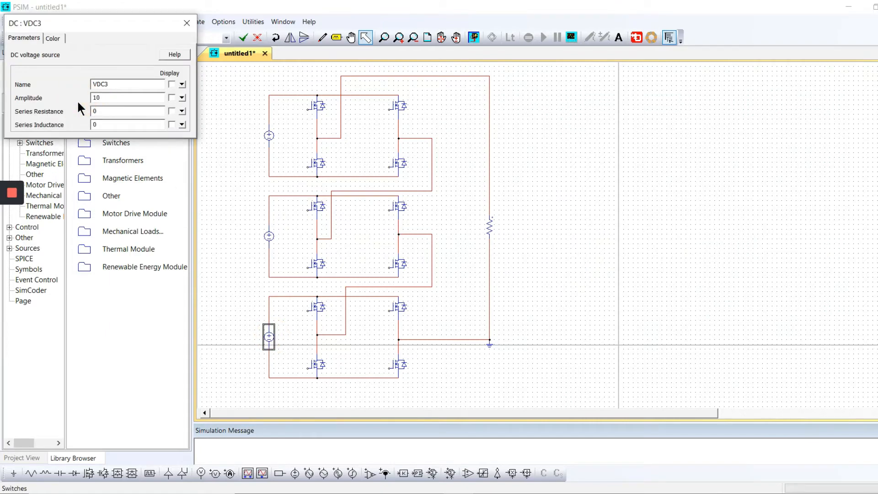
{"action": "key", "text": "Return"}
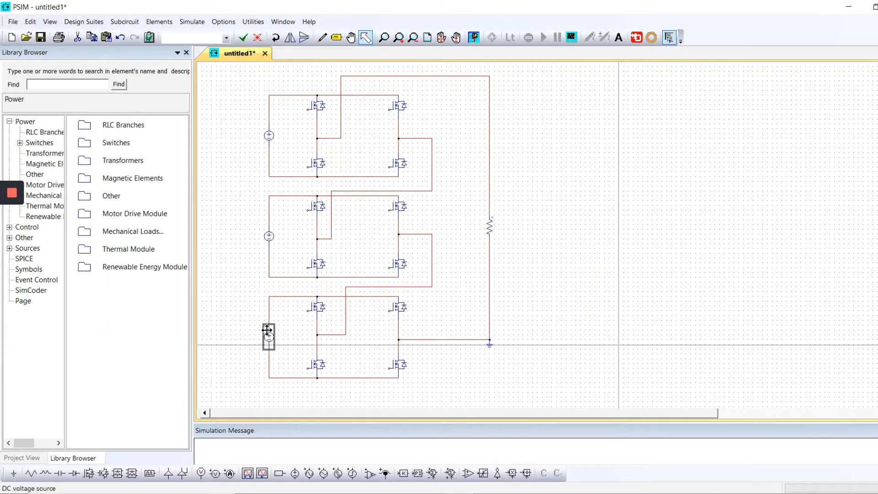
{"action": "double_click", "coordinate": [268, 330]}
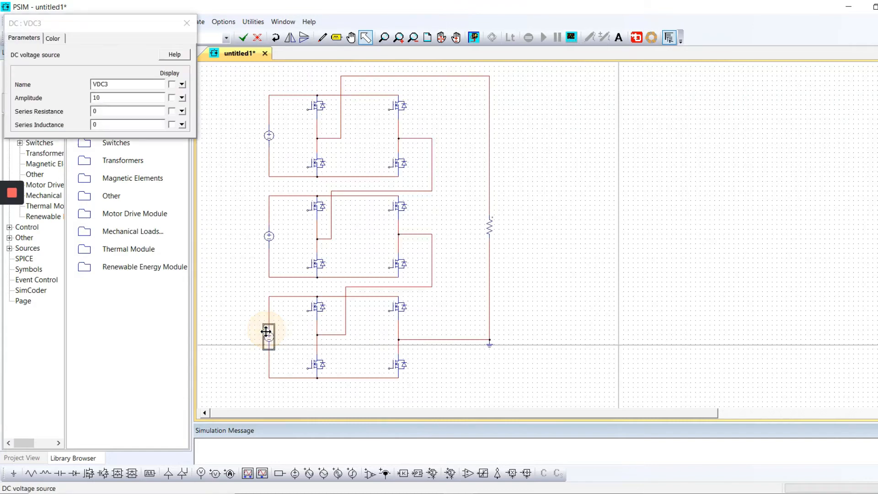
{"action": "left_click", "coordinate": [187, 23]}
{"action": "double_click", "coordinate": [269, 334]}
{"action": "left_click", "coordinate": [187, 24]}
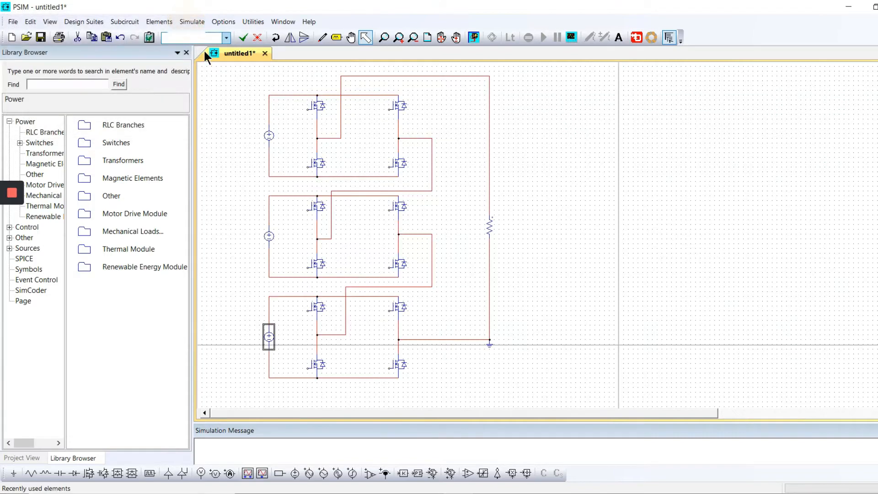
Set the load resistor's resistance to 1000 and deselect the resistor.
{"action": "left_click", "coordinate": [568, 188]}
{"action": "double_click", "coordinate": [490, 230]}
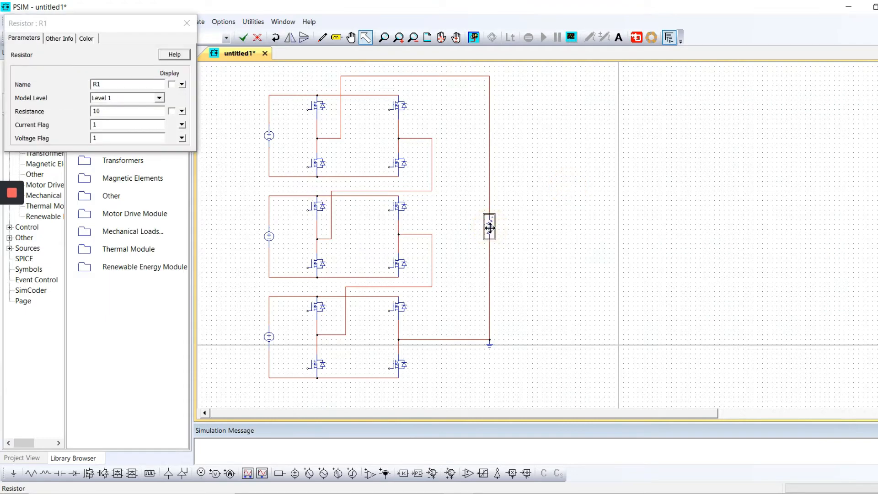
{"action": "left_click", "coordinate": [103, 110]}
{"action": "type", "text": "0"}
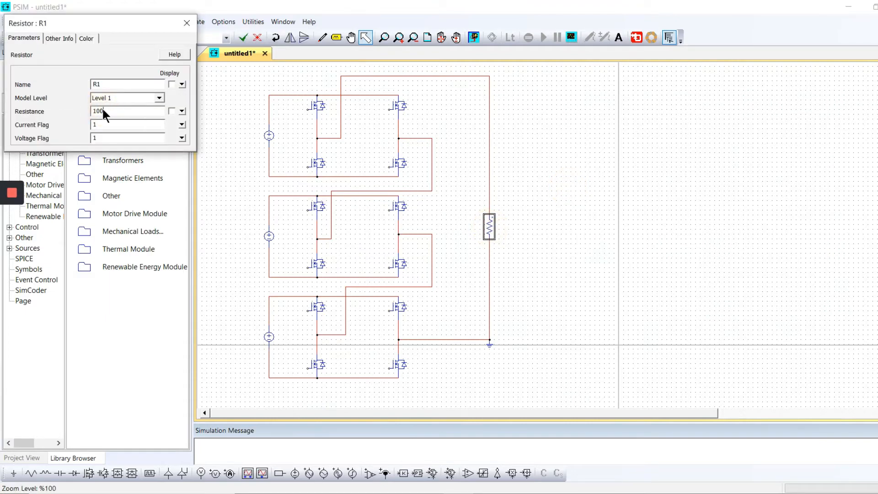
{"action": "type", "text": "0"}
{"action": "left_click", "coordinate": [185, 24]}
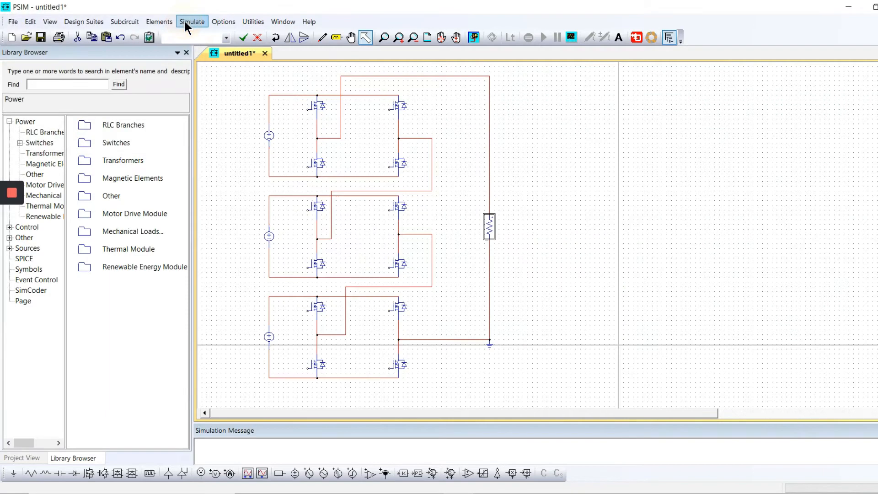
{"action": "left_click", "coordinate": [539, 202]}
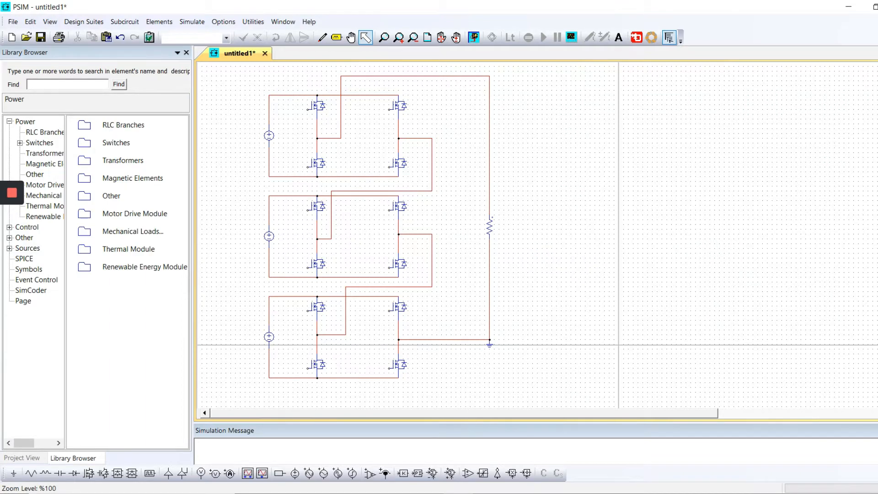
{"action": "left_click", "coordinate": [871, 137]}
{"action": "mouse_move", "coordinate": [875, 280]}
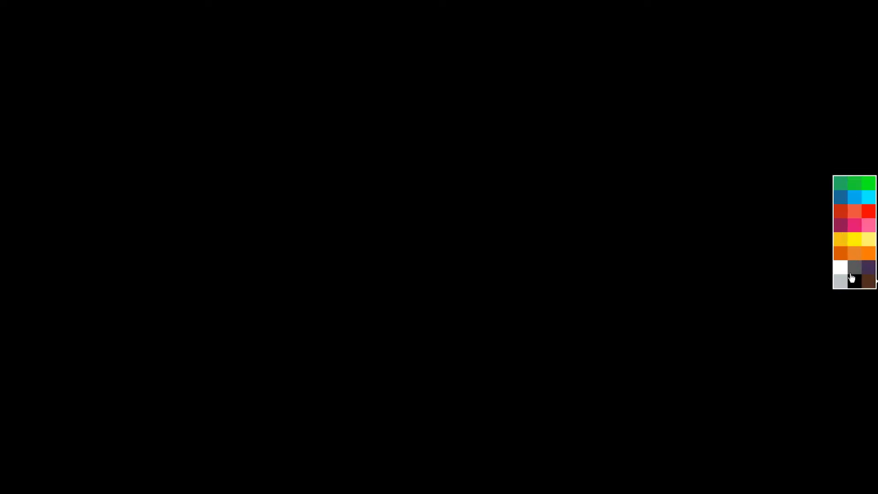
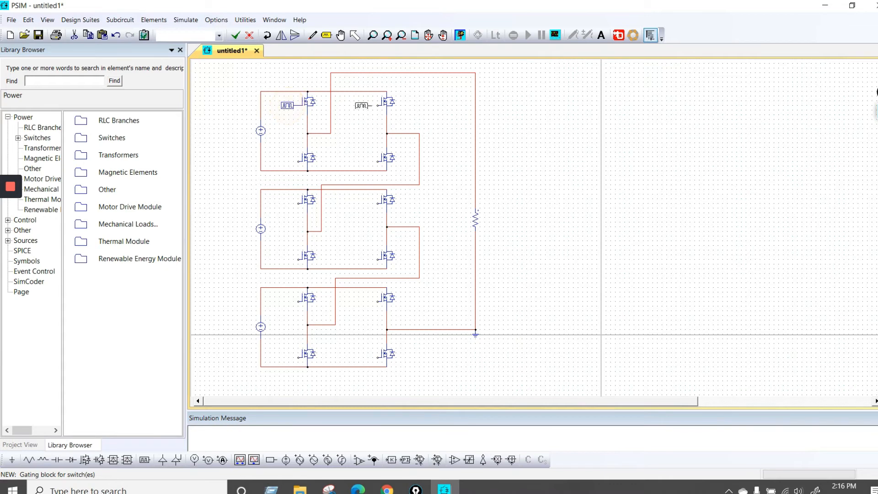
Place gating blocks at the gates of the top bridge's remaining three MOSFETs and all four middle-bridge MOSFETs.
{"action": "left_click", "coordinate": [366, 105]}
{"action": "left_click", "coordinate": [287, 161]}
{"action": "left_click", "coordinate": [366, 161]}
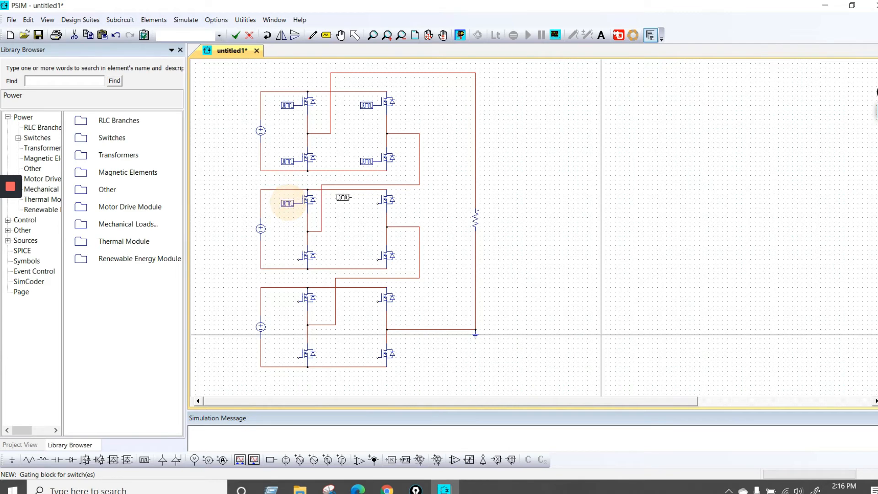
{"action": "left_click", "coordinate": [287, 203]}
{"action": "left_click", "coordinate": [366, 203]}
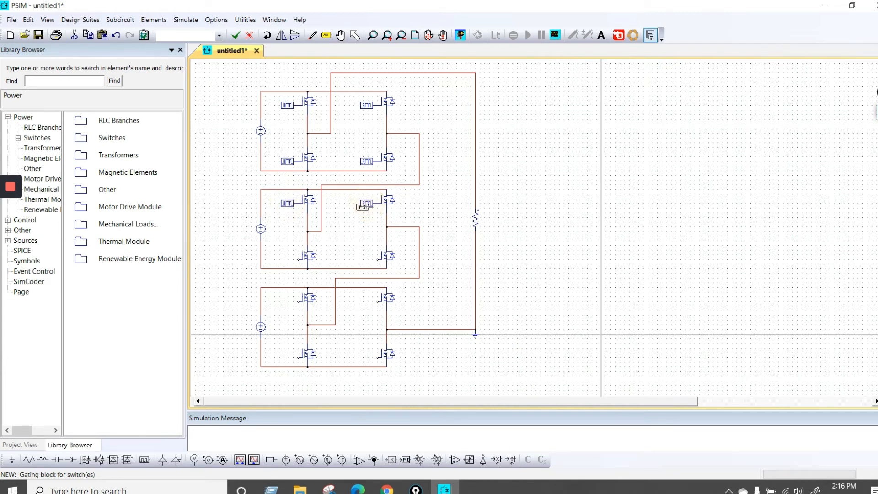
{"action": "left_click", "coordinate": [287, 260]}
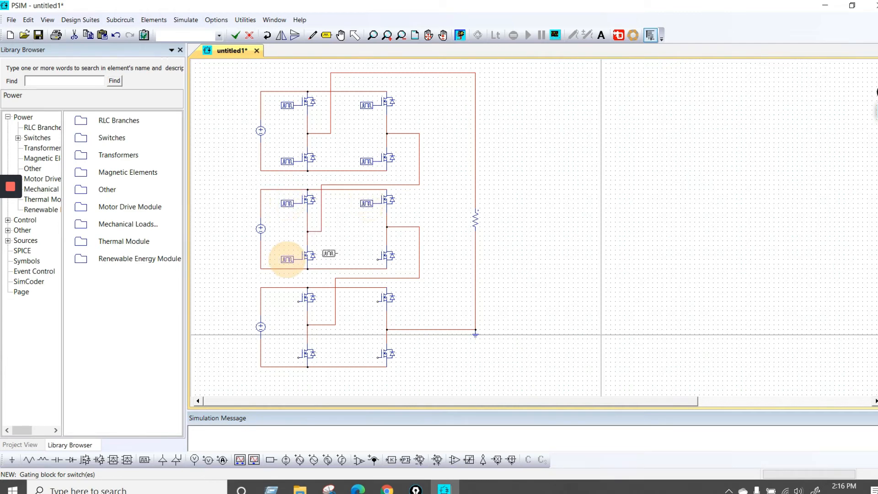
{"action": "left_click", "coordinate": [366, 259]}
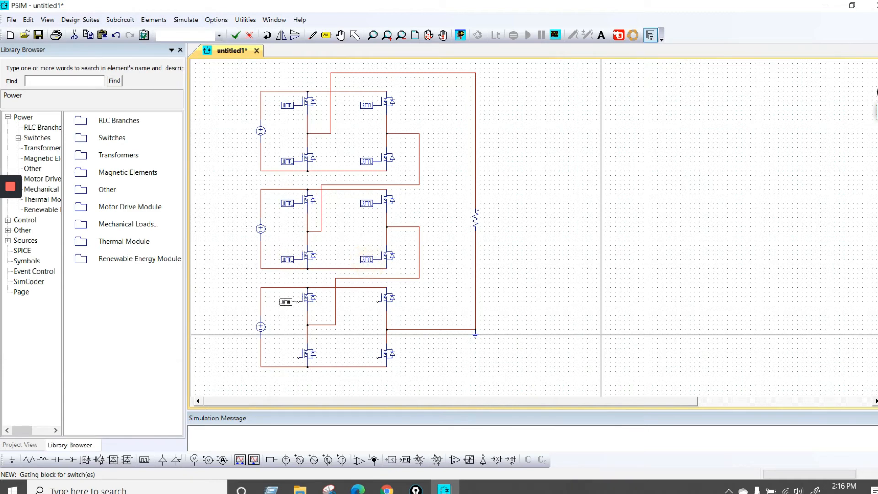
Place gating blocks at the gates of all four bottom-bridge MOSFETs and end the placement.
{"action": "left_click", "coordinate": [288, 301]}
{"action": "left_click", "coordinate": [366, 301]}
{"action": "left_click", "coordinate": [287, 356]}
{"action": "left_click", "coordinate": [366, 357]}
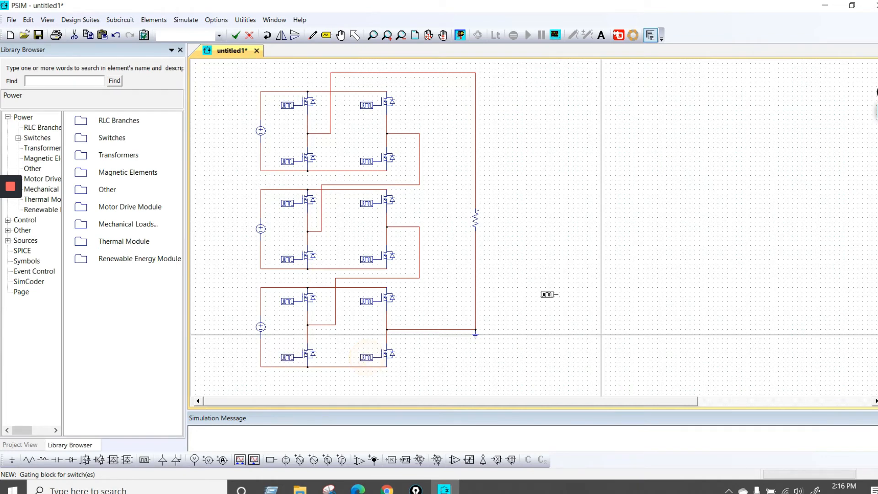
{"action": "key", "text": "Escape"}
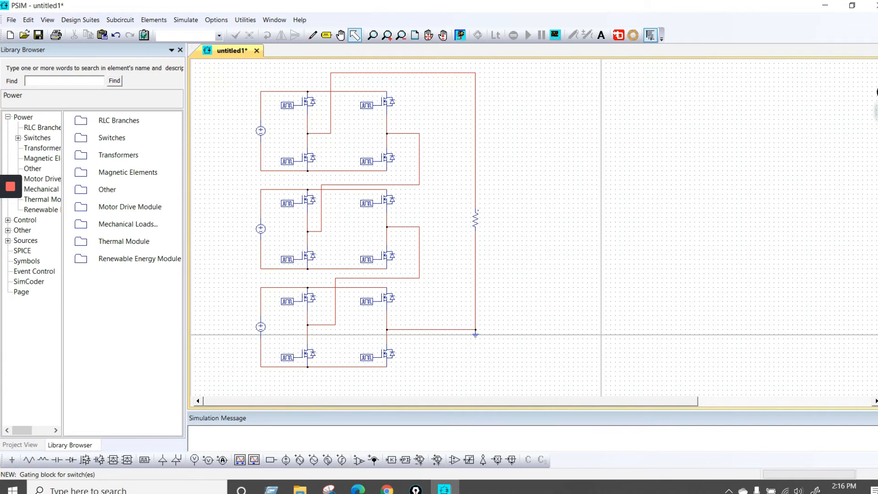
Set the frequency of the top bridge's upper-left gating block to 100 and replace its second switching point.
{"action": "double_click", "coordinate": [288, 109]}
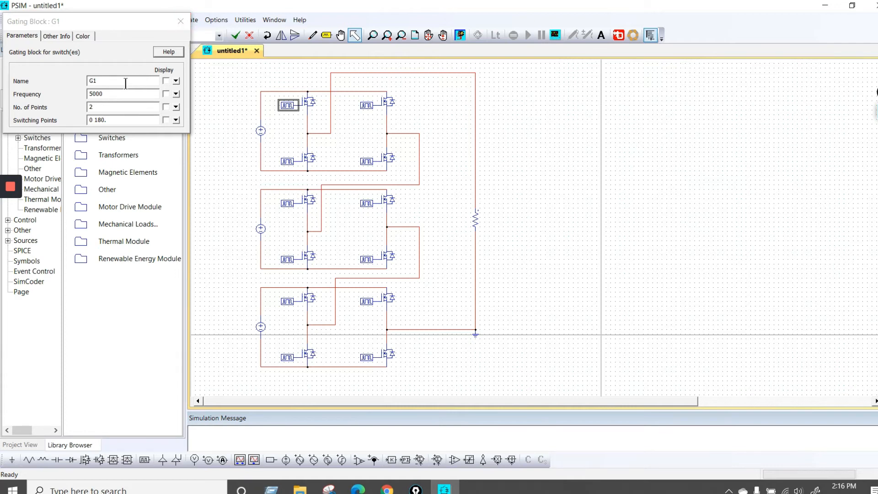
{"action": "left_click_drag", "start_coordinate": [114, 93], "coordinate": [67, 94]}
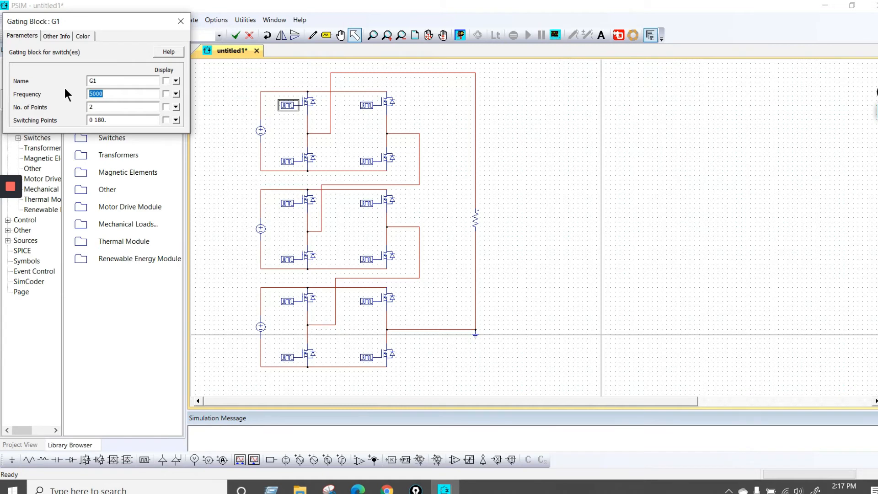
{"action": "type", "text": "100"}
{"action": "left_click_drag", "start_coordinate": [102, 94], "coordinate": [89, 95]}
{"action": "left_click", "coordinate": [117, 91]}
{"action": "double_click", "coordinate": [95, 121]}
{"action": "type", "text": "60"}
{"action": "double_click", "coordinate": [88, 106]}
{"action": "left_click", "coordinate": [103, 109]}
{"action": "double_click", "coordinate": [90, 119]}
{"action": "double_click", "coordinate": [99, 119]}
{"action": "left_click", "coordinate": [180, 21]}
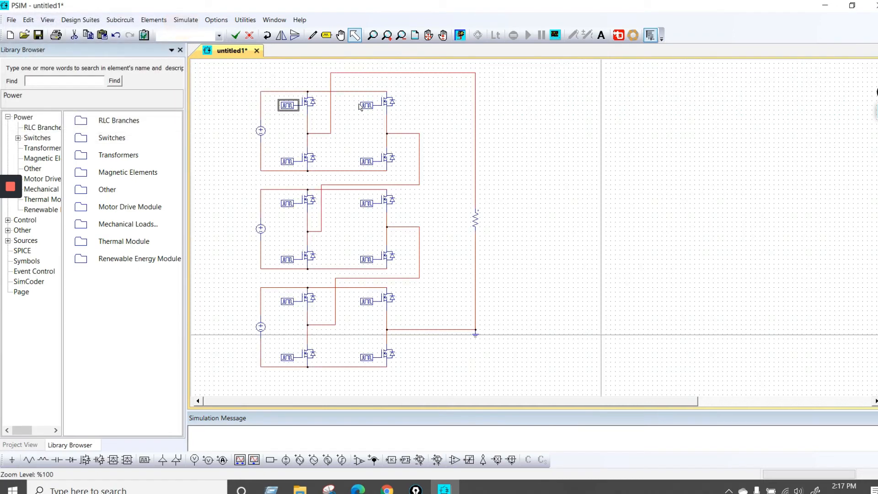
Give the top bridge's upper-right gating block the switching points 180 210 and a frequency of 100.
{"action": "double_click", "coordinate": [361, 106]}
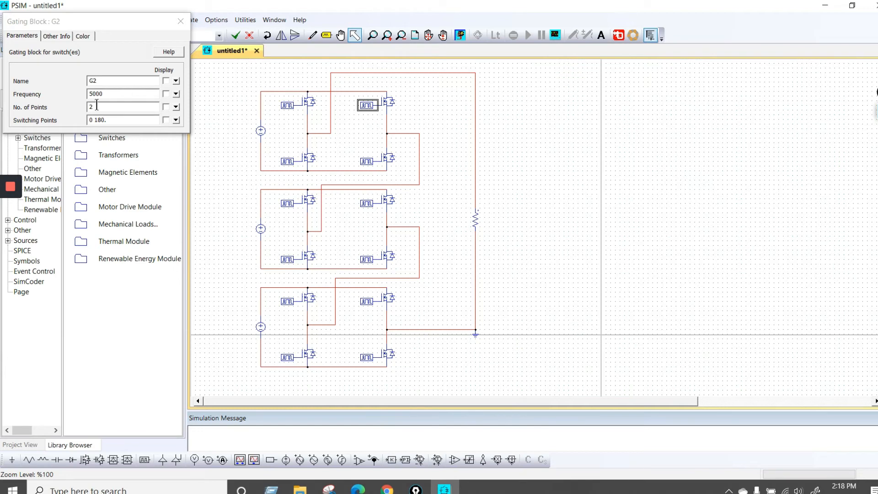
{"action": "double_click", "coordinate": [88, 119]}
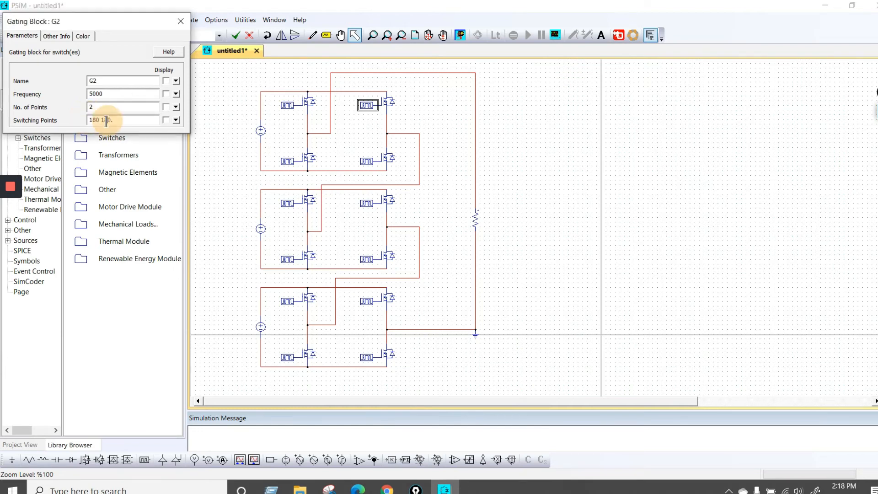
{"action": "left_click_drag", "start_coordinate": [101, 120], "coordinate": [108, 120]}
{"action": "type", "text": "210"}
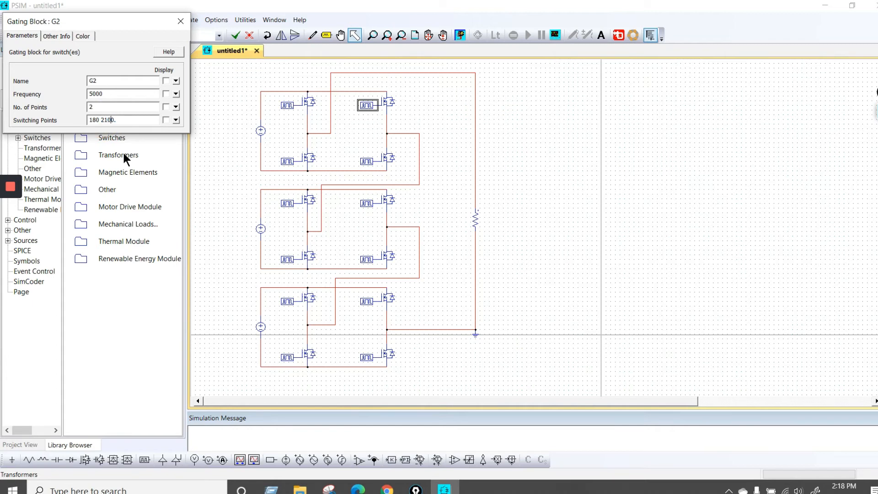
{"action": "key", "text": "Delete"}
{"action": "left_click_drag", "start_coordinate": [102, 95], "coordinate": [87, 97]}
{"action": "type", "text": "100"}
{"action": "left_click", "coordinate": [180, 21]}
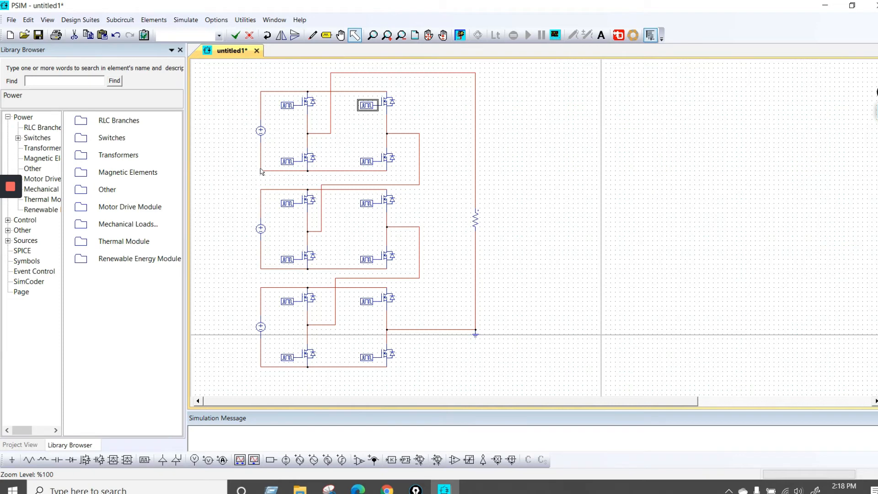
Set the top bridge's lower-left gating block to frequency 100 and first switching point 30, and replace its second switching point.
{"action": "left_click", "coordinate": [287, 163]}
{"action": "double_click", "coordinate": [287, 162]}
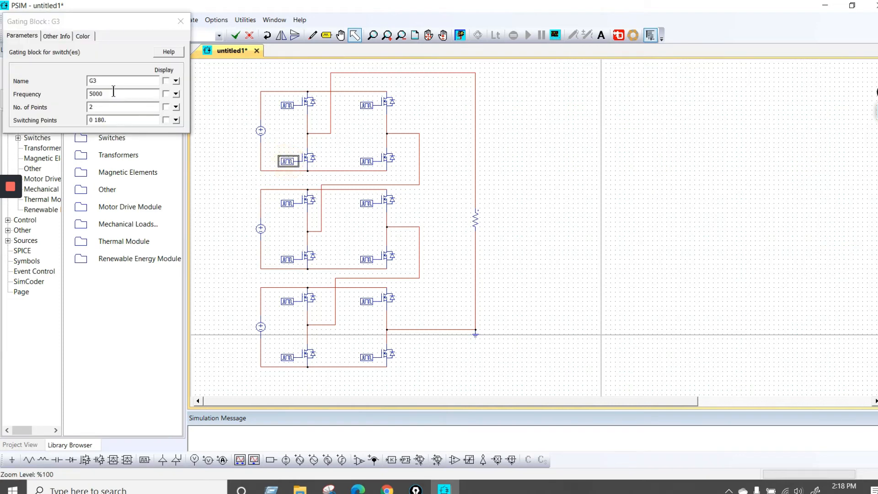
{"action": "left_click_drag", "start_coordinate": [113, 93], "coordinate": [84, 98]}
{"action": "type", "text": "100"}
{"action": "left_click", "coordinate": [94, 120]}
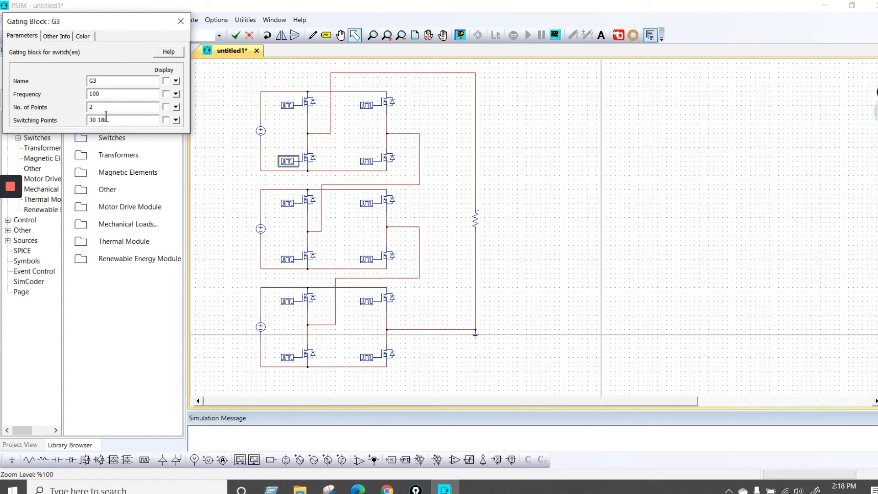
{"action": "left_click_drag", "start_coordinate": [108, 120], "coordinate": [101, 120]}
{"action": "left_click", "coordinate": [180, 21]}
{"action": "double_click", "coordinate": [364, 163]}
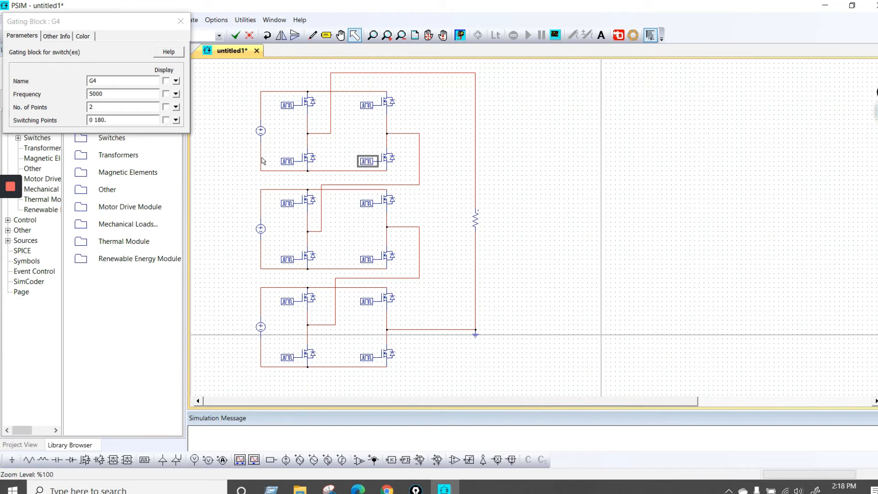
{"action": "double_click", "coordinate": [91, 93]}
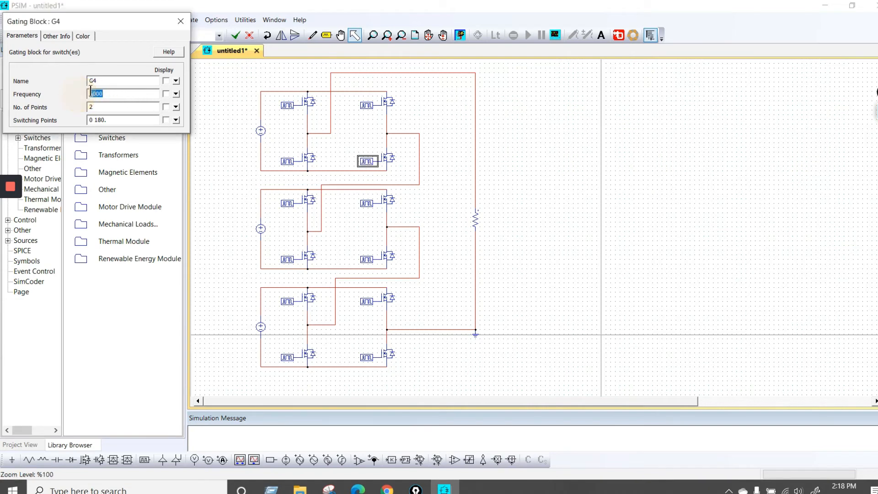
{"action": "type", "text": "100"}
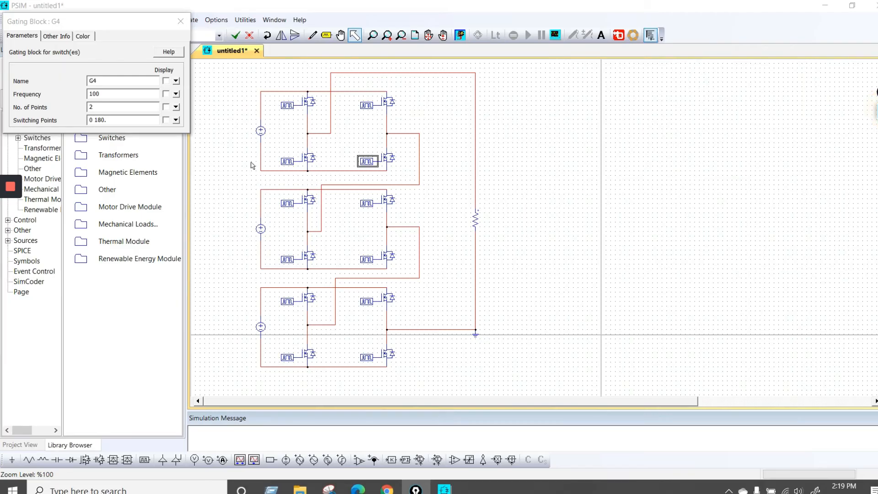
{"action": "left_click", "coordinate": [105, 120]}
{"action": "type", "text": "."}
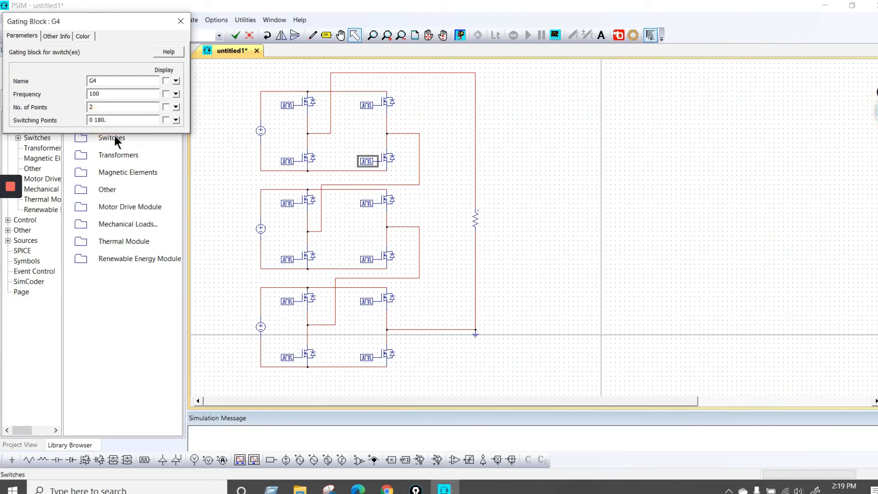
{"action": "key", "text": "BackSpace"}
{"action": "type", "text": " 210 360."}
Set the lower-right gating block's number of points to 4, check each switching point, and close its parameters.
{"action": "double_click", "coordinate": [80, 110]}
{"action": "left_click", "coordinate": [90, 120]}
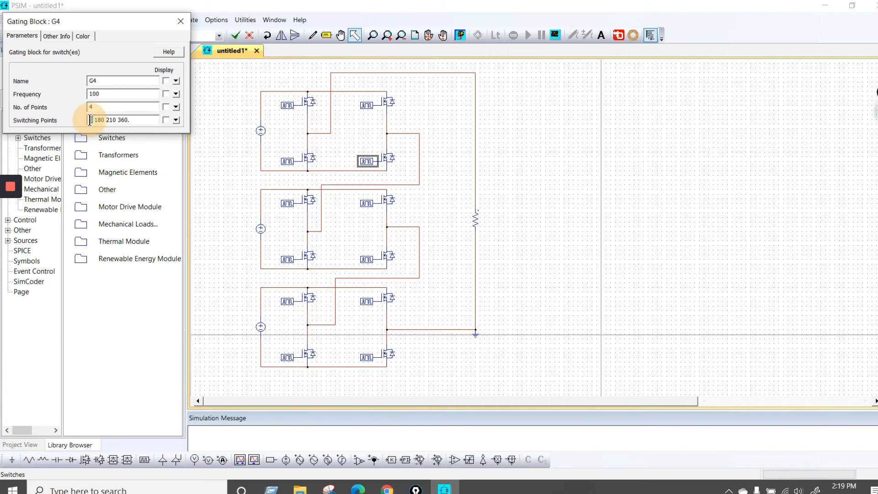
{"action": "double_click", "coordinate": [97, 120]}
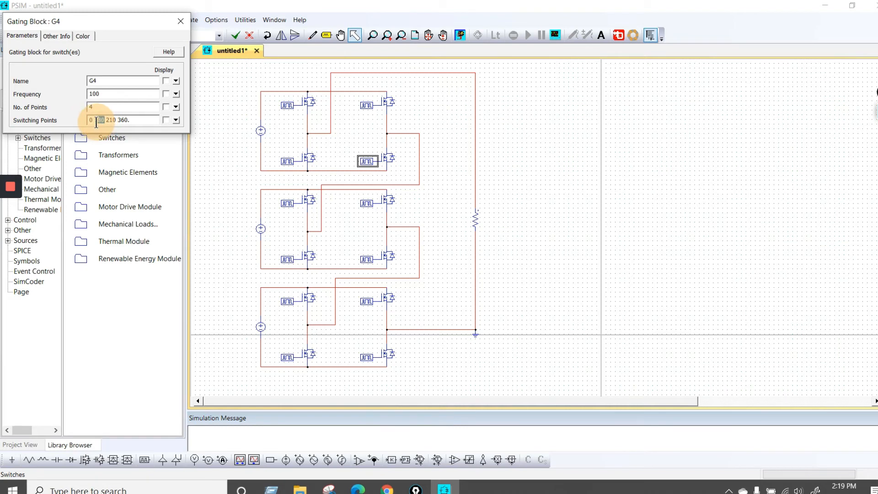
{"action": "double_click", "coordinate": [106, 120]}
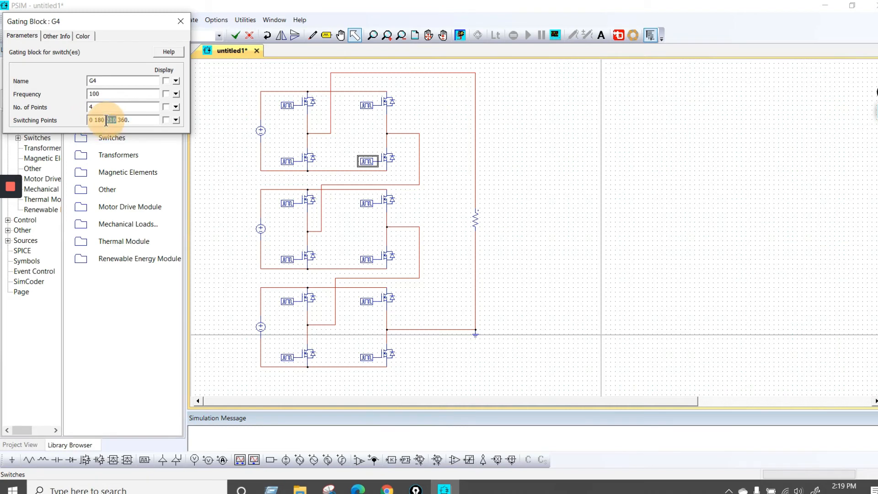
{"action": "double_click", "coordinate": [118, 121]}
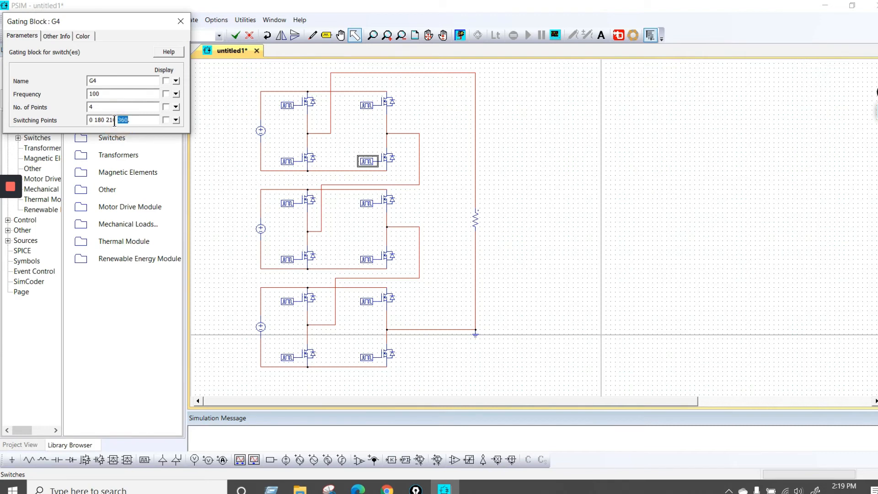
{"action": "left_click", "coordinate": [181, 21]}
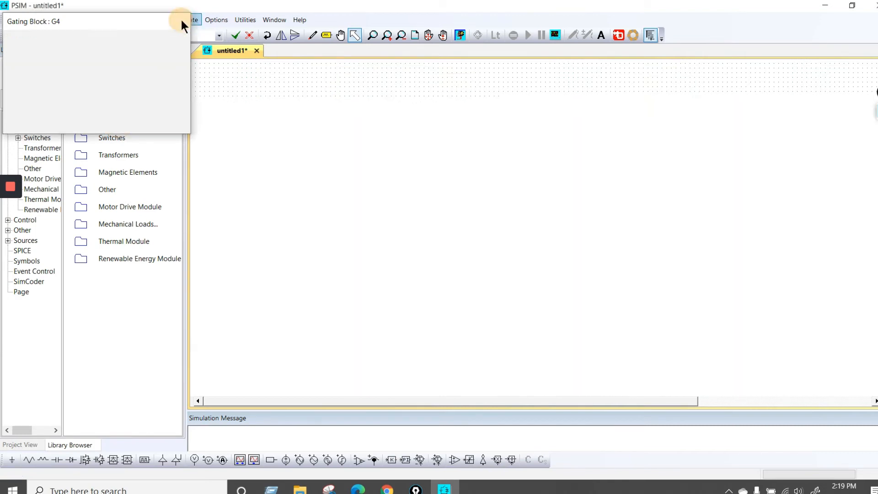
Set the switching points of the middle bridge's upper-left gating block to 0 60 330 360.
{"action": "double_click", "coordinate": [285, 203]}
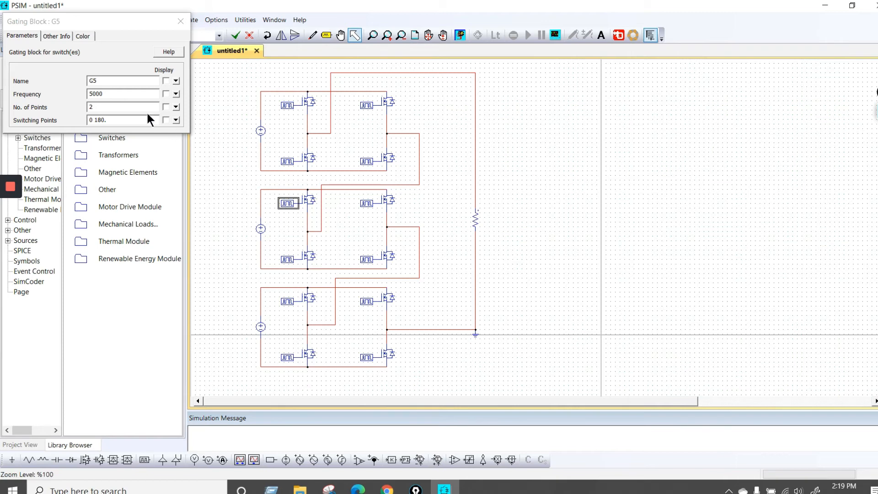
{"action": "left_click", "coordinate": [98, 121]}
{"action": "left_click_drag", "start_coordinate": [98, 122], "coordinate": [95, 122]}
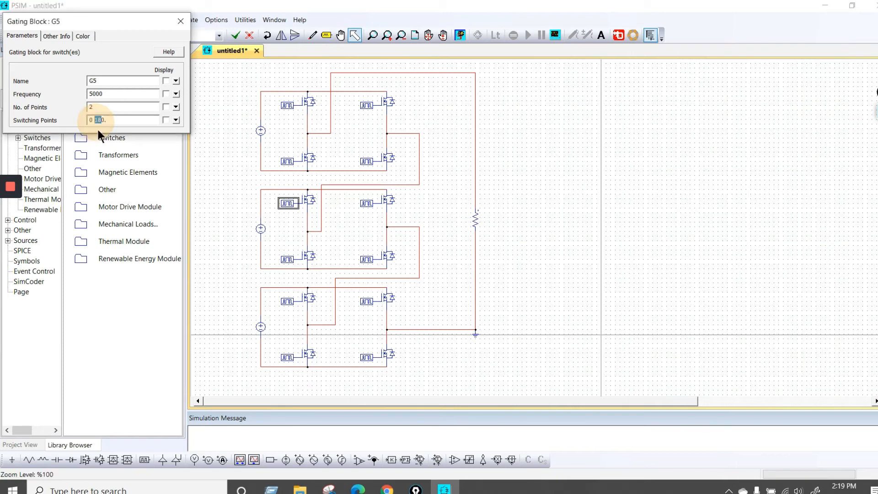
{"action": "type", "text": "60"}
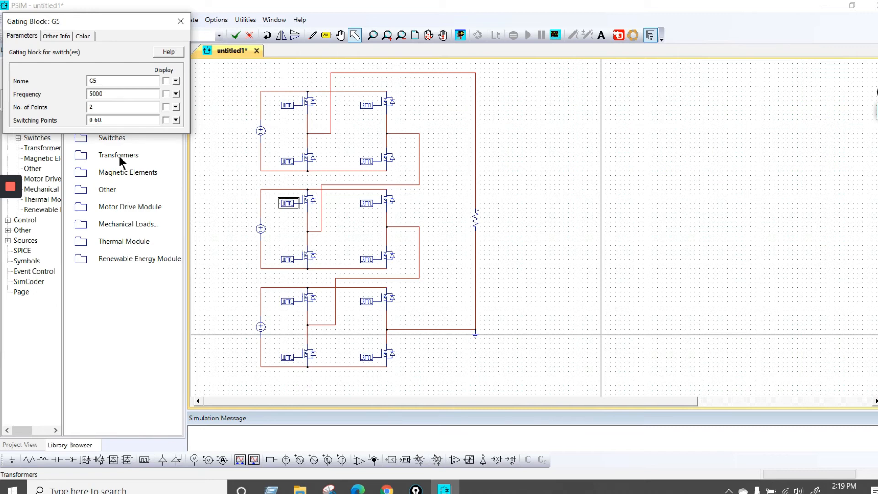
{"action": "left_click", "coordinate": [99, 119]}
{"action": "type", "text": "30"}
{"action": "type", "text": " 360"}
{"action": "type", "text": "3"}
Give the middle bridge's upper-left gating block 4 points and a frequency of 100.
{"action": "left_click", "coordinate": [96, 104]}
{"action": "left_click_drag", "start_coordinate": [96, 104], "coordinate": [75, 114]}
{"action": "type", "text": "4"}
{"action": "left_click_drag", "start_coordinate": [114, 93], "coordinate": [70, 90]}
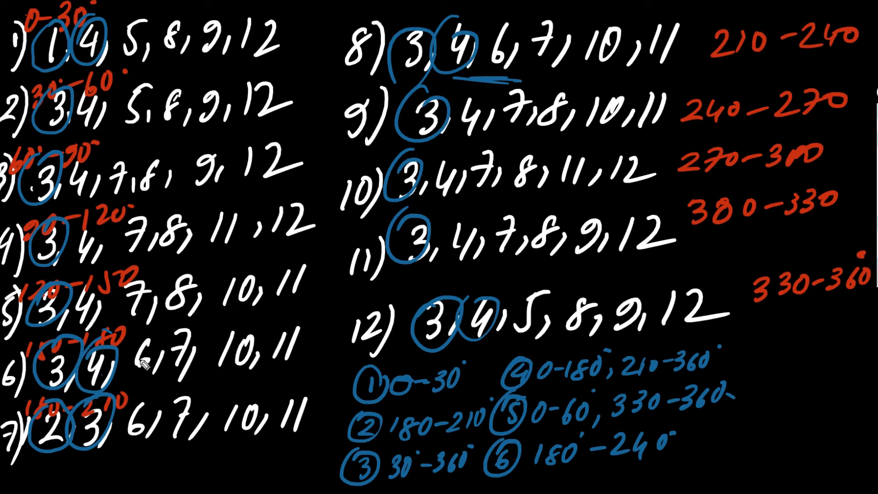
Circle switch 6 in row 6 of the handwritten notes and correct switch 6's interval to start at 150°.
{"action": "mouse_move", "coordinate": [155, 340]}
{"action": "left_mouse_down"}
{"action": "mouse_move", "coordinate": [138, 374]}
{"action": "mouse_move", "coordinate": [158, 366]}
{"action": "mouse_move", "coordinate": [157, 338]}
{"action": "left_mouse_up"}
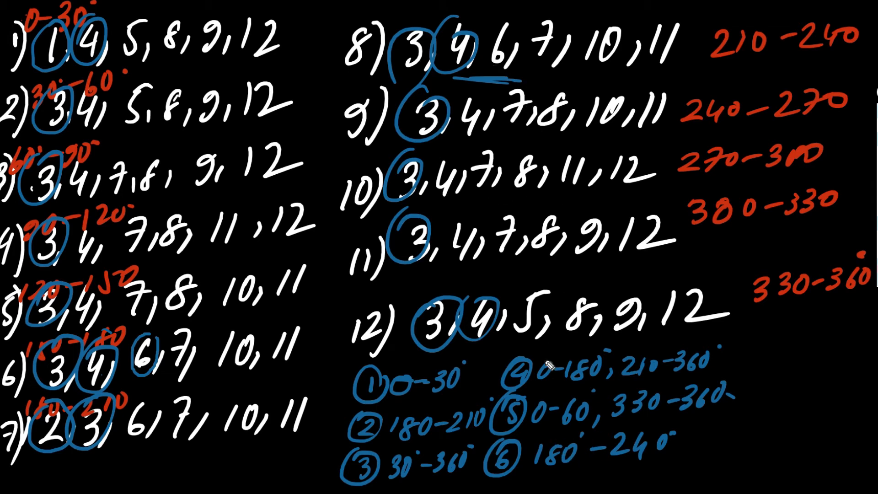
{"action": "left_click", "coordinate": [876, 181]}
{"action": "left_click_drag", "start_coordinate": [554, 453], "coordinate": [555, 461]}
{"action": "left_click", "coordinate": [876, 140]}
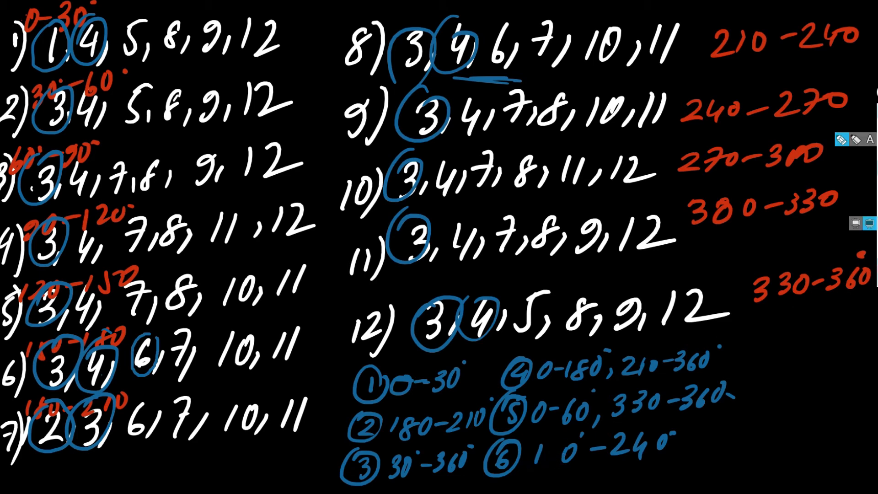
{"action": "mouse_move", "coordinate": [552, 435]}
{"action": "left_mouse_down"}
{"action": "mouse_move", "coordinate": [547, 461]}
{"action": "mouse_move", "coordinate": [569, 429]}
{"action": "left_mouse_up"}
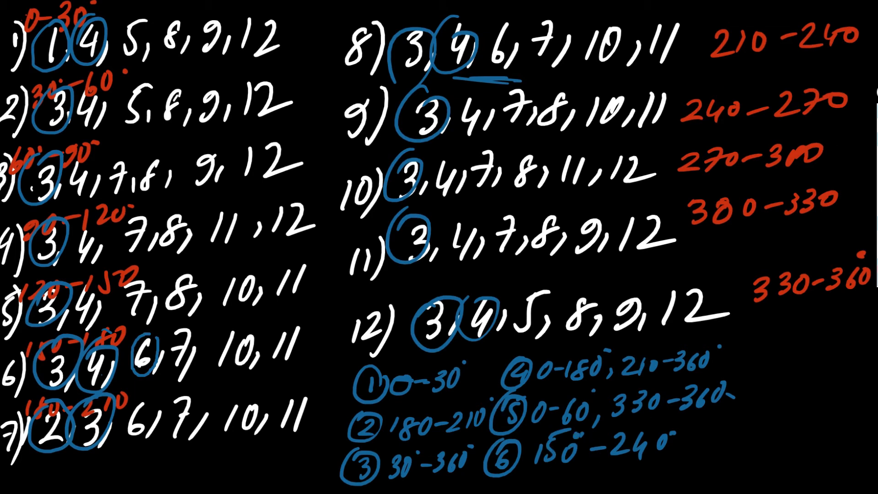
{"action": "left_click", "coordinate": [877, 111]}
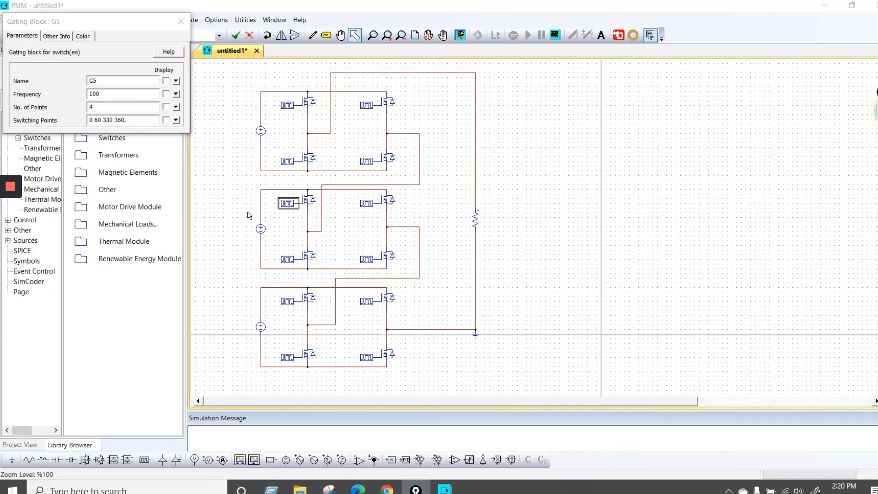
Set the middle bridge's upper-right gating block to frequency 100 with switching points 150 240, and close its parameters.
{"action": "left_click", "coordinate": [178, 22]}
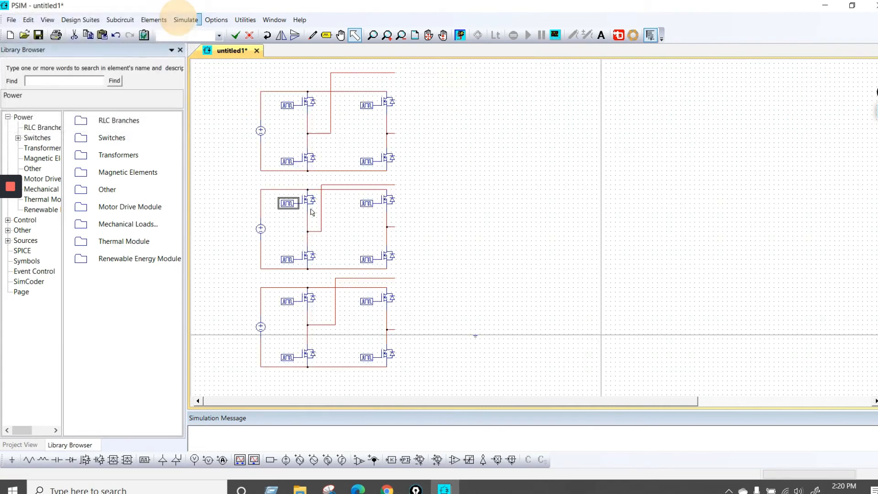
{"action": "double_click", "coordinate": [367, 203]}
{"action": "double_click", "coordinate": [96, 93]}
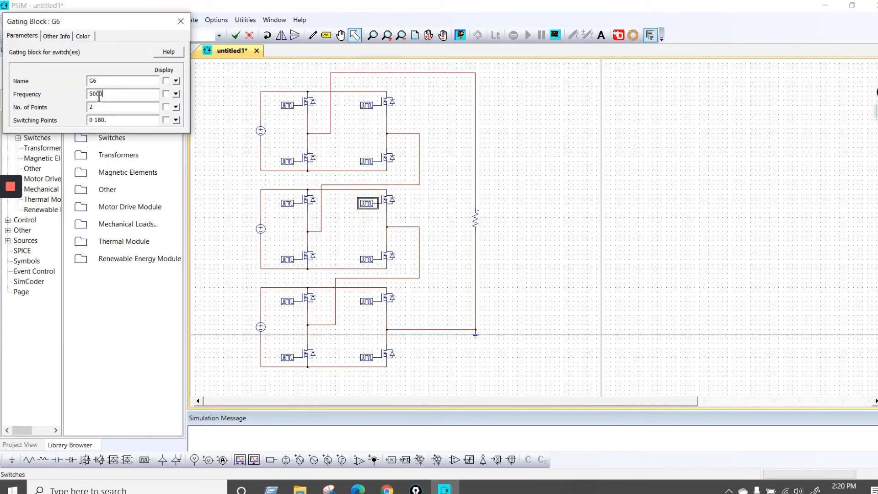
{"action": "left_click_drag", "start_coordinate": [111, 120], "coordinate": [62, 120]}
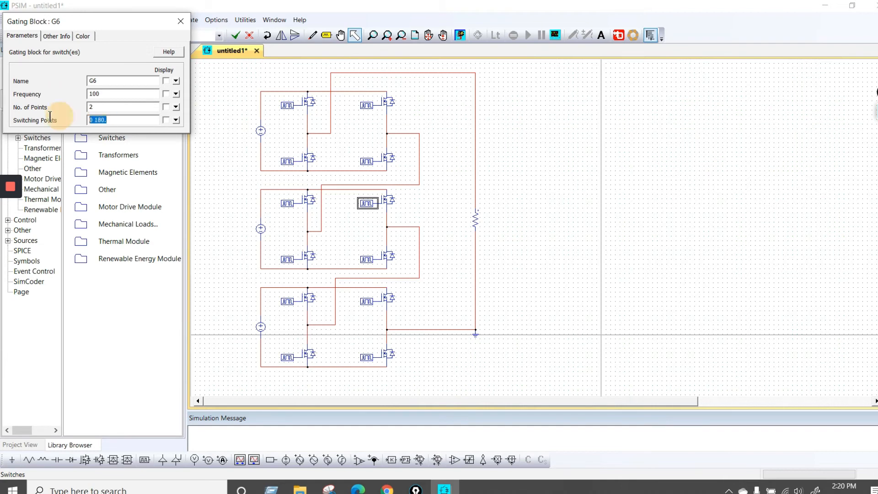
{"action": "type", "text": "2"}
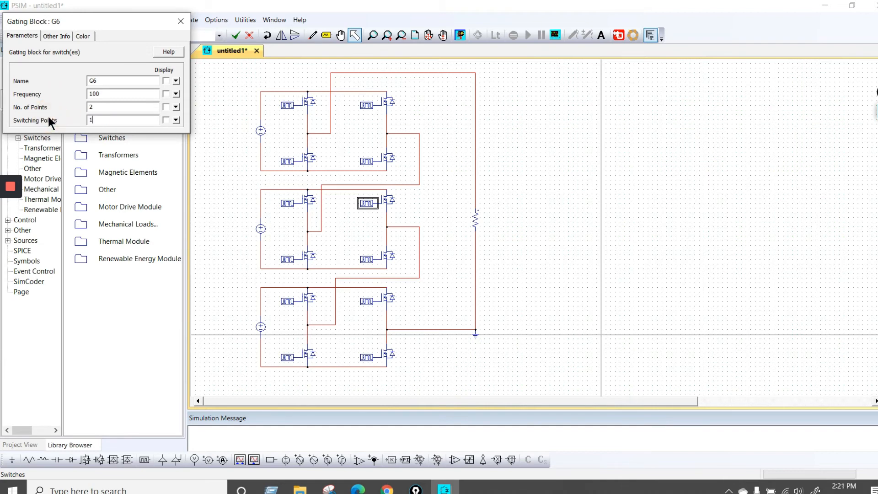
{"action": "type", "text": "40."}
{"action": "left_click", "coordinate": [180, 22]}
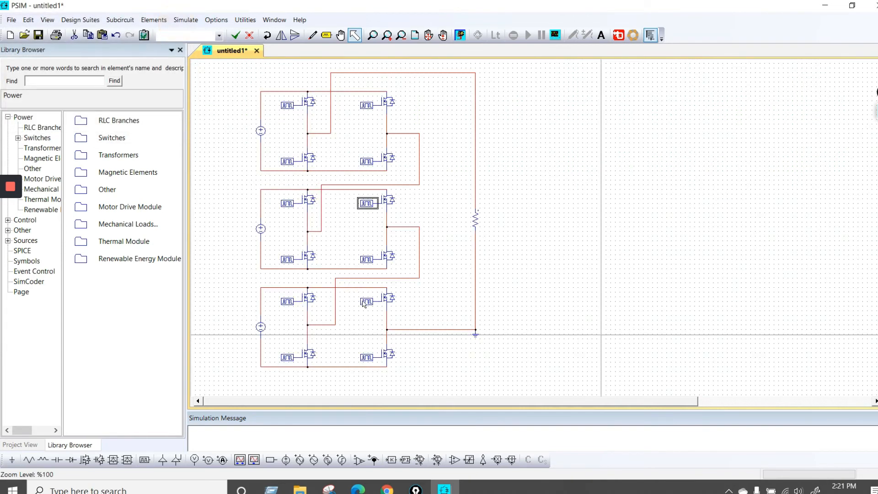
Set the middle bridge's lower-left gating block to switching points 60 330 and frequency 100.
{"action": "double_click", "coordinate": [288, 259]}
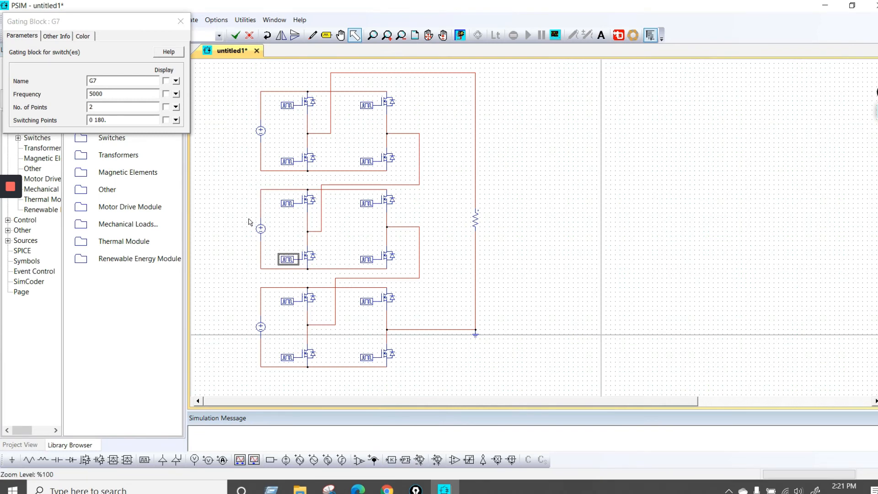
{"action": "left_click", "coordinate": [90, 121]}
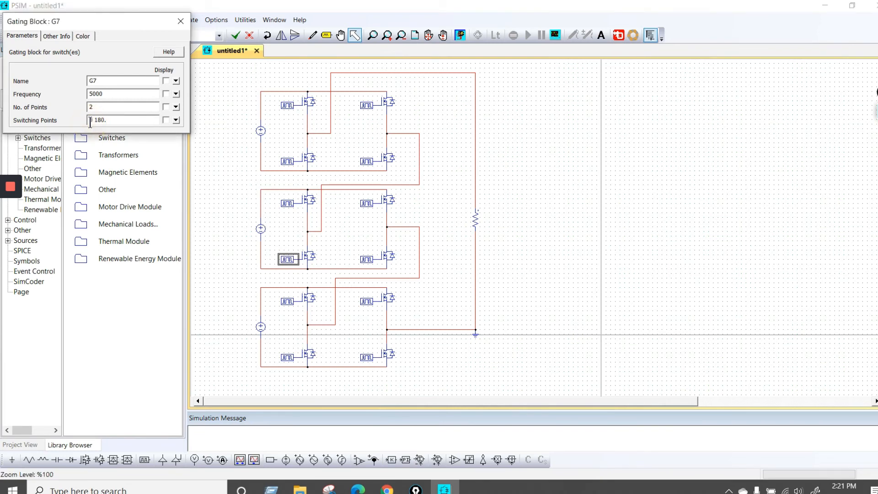
{"action": "left_click", "coordinate": [101, 120]}
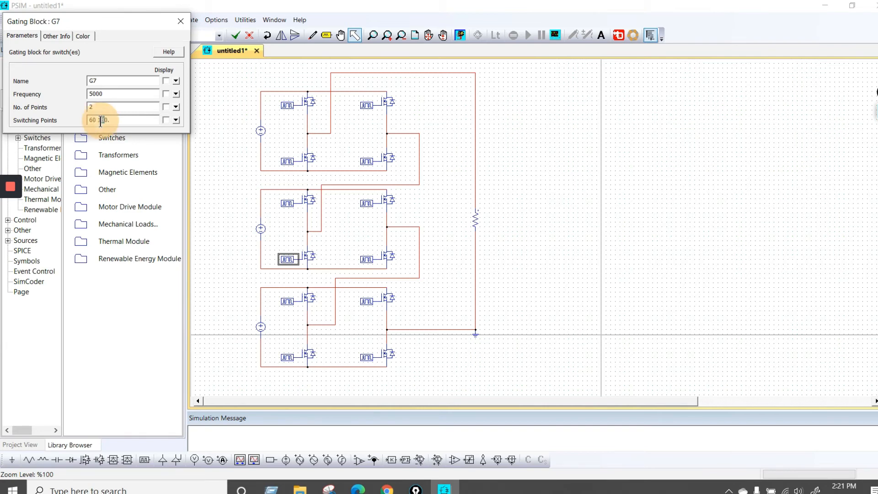
{"action": "key", "text": "BackSpace"}
{"action": "key", "text": "BackSpace"}
{"action": "type", "text": "33"}
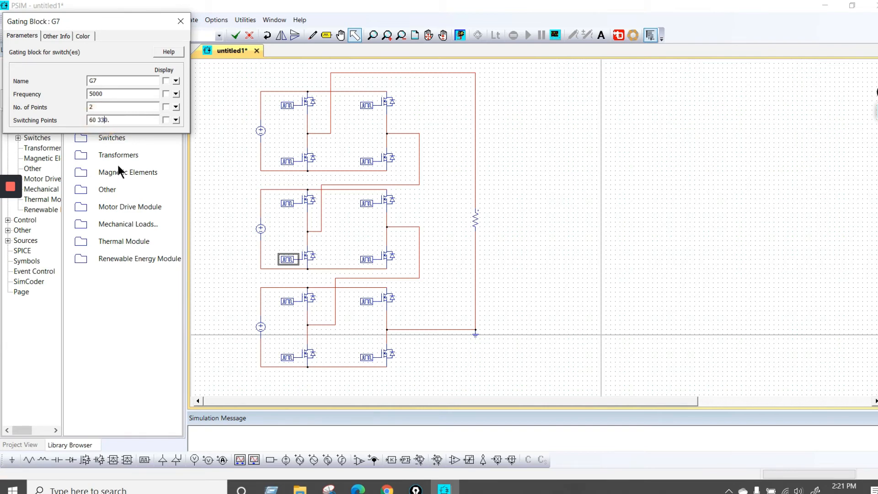
{"action": "left_click_drag", "start_coordinate": [110, 94], "coordinate": [73, 90]}
{"action": "type", "text": "100"}
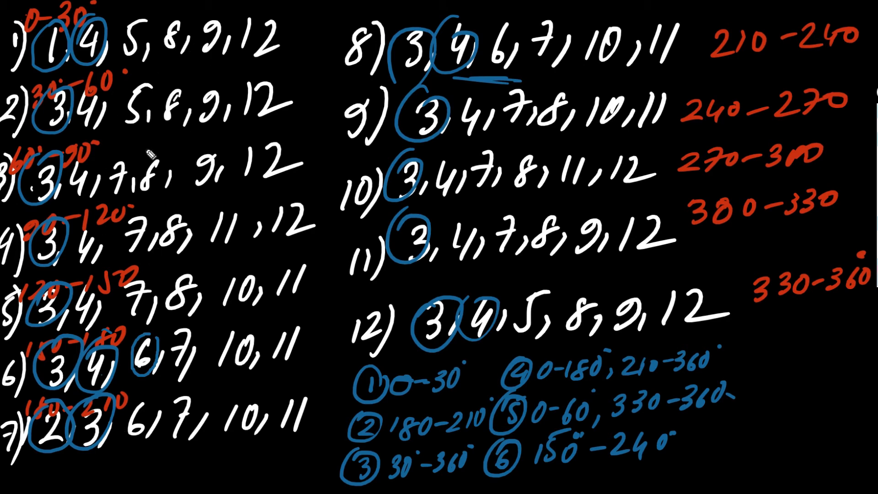
Circle switch 7 in rows 3 and 11 of the handwritten notes, and close the lower-left gating block's parameters.
{"action": "left_click_drag", "start_coordinate": [120, 156], "coordinate": [118, 157]}
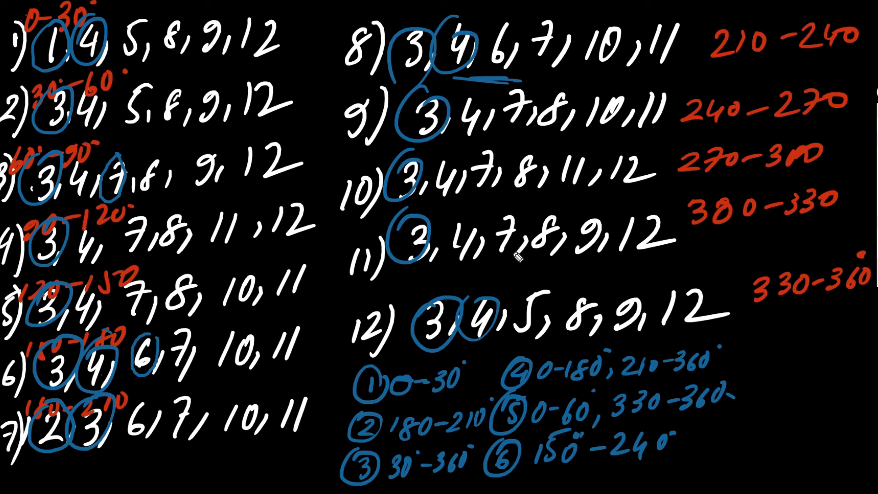
{"action": "mouse_move", "coordinate": [493, 214]}
{"action": "left_mouse_down"}
{"action": "mouse_move", "coordinate": [493, 231]}
{"action": "mouse_move", "coordinate": [512, 201]}
{"action": "left_mouse_up"}
{"action": "left_click", "coordinate": [874, 114]}
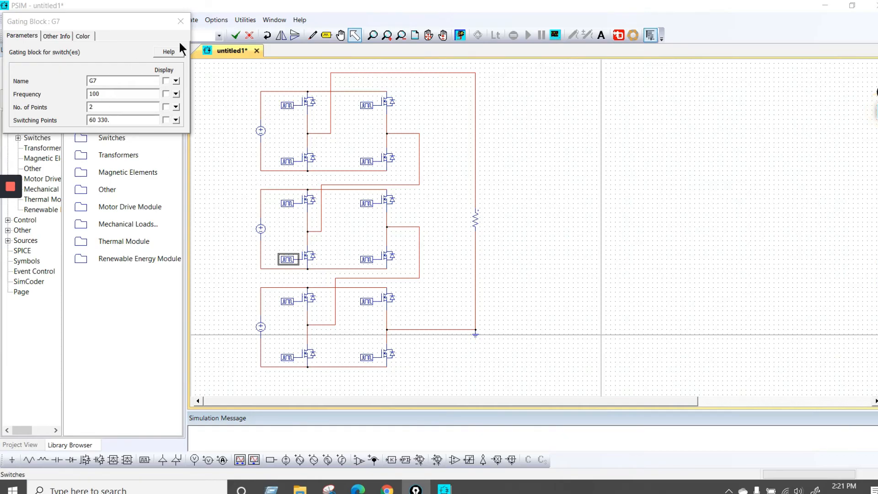
{"action": "left_click", "coordinate": [180, 21]}
{"action": "left_click", "coordinate": [365, 258]}
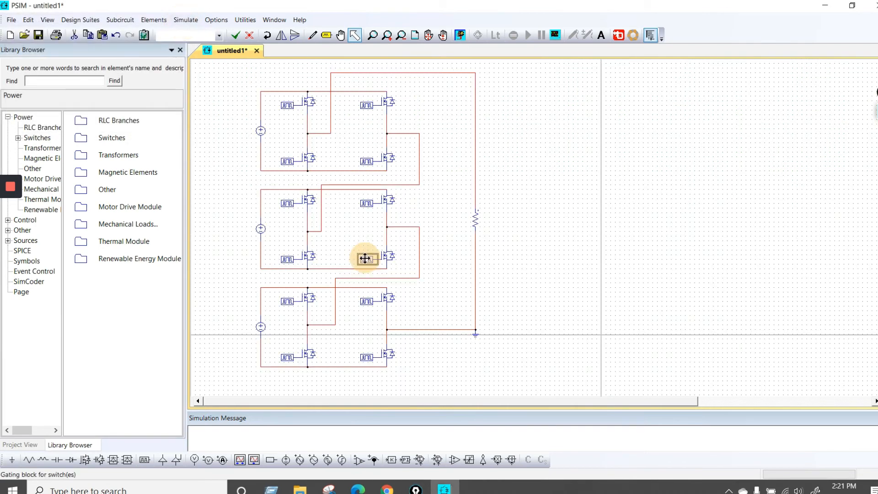
{"action": "double_click", "coordinate": [366, 259]}
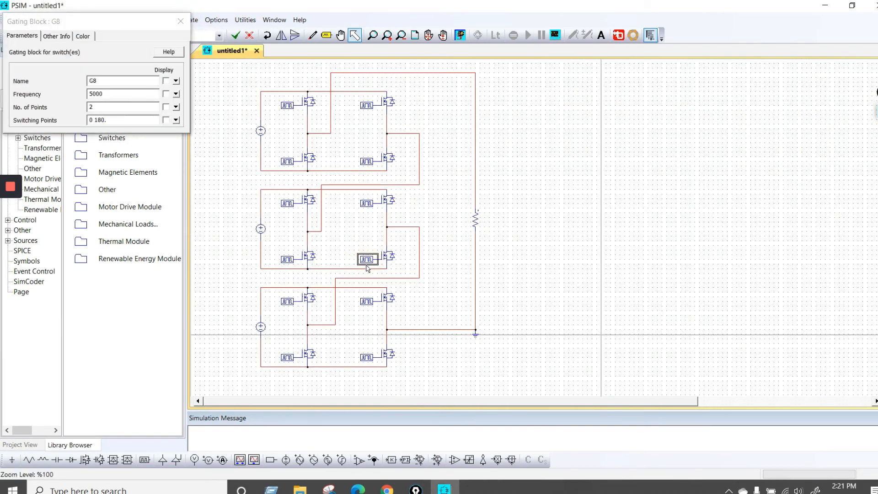
{"action": "double_click", "coordinate": [93, 107]}
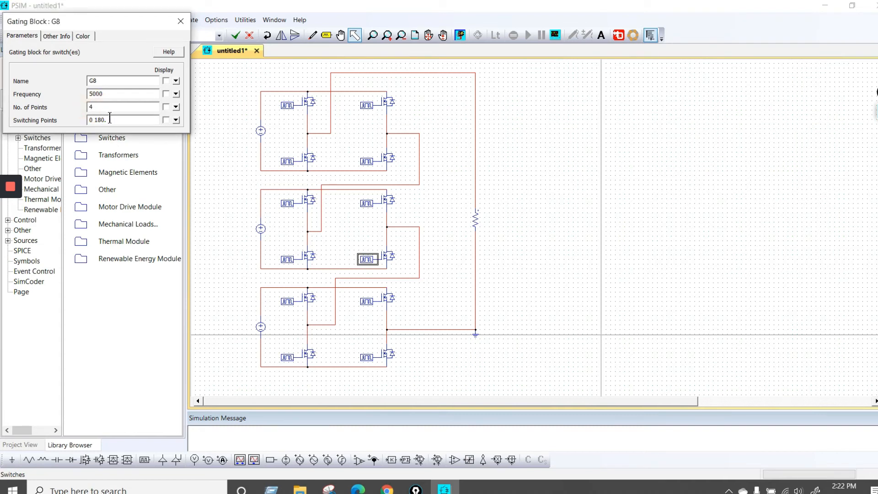
{"action": "left_click_drag", "start_coordinate": [105, 120], "coordinate": [79, 119]}
{"action": "type", "text": "0"}
{"action": "type", "text": "150 240 36"}
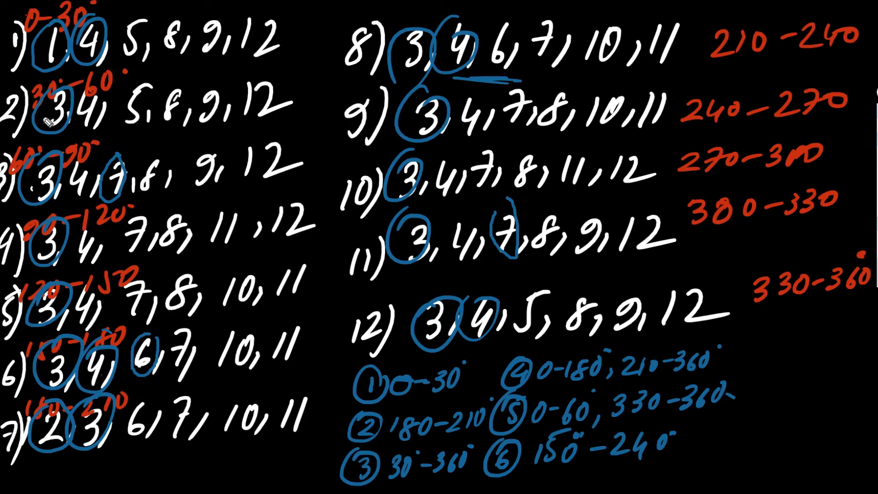
Circle switch 8 in rows 1 to 5 of the handwritten notes, mark row 9, and close the lower-right gating block's parameters.
{"action": "mouse_move", "coordinate": [164, 63]}
{"action": "left_mouse_down"}
{"action": "mouse_move", "coordinate": [192, 52]}
{"action": "mouse_move", "coordinate": [171, 45]}
{"action": "left_mouse_up"}
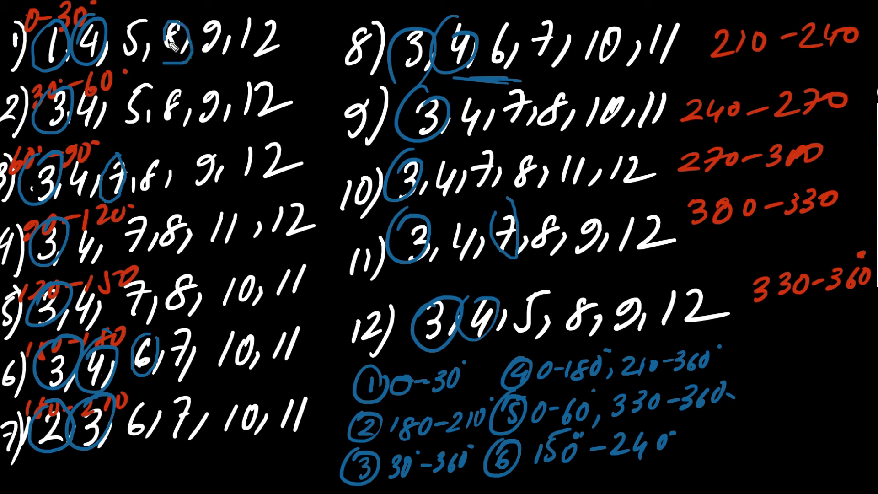
{"action": "left_click_drag", "start_coordinate": [176, 77], "coordinate": [173, 78]}
{"action": "mouse_move", "coordinate": [160, 153]}
{"action": "left_mouse_down"}
{"action": "mouse_move", "coordinate": [166, 158]}
{"action": "mouse_move", "coordinate": [145, 176]}
{"action": "left_mouse_up"}
{"action": "mouse_move", "coordinate": [178, 204]}
{"action": "left_mouse_down"}
{"action": "mouse_move", "coordinate": [151, 238]}
{"action": "mouse_move", "coordinate": [180, 212]}
{"action": "left_mouse_up"}
{"action": "mouse_move", "coordinate": [187, 276]}
{"action": "left_mouse_down"}
{"action": "mouse_move", "coordinate": [155, 304]}
{"action": "mouse_move", "coordinate": [195, 283]}
{"action": "left_mouse_up"}
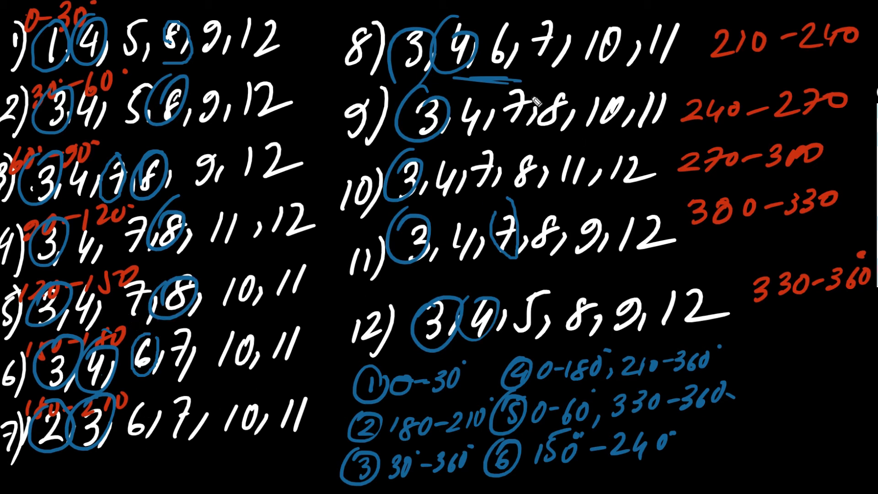
{"action": "left_click_drag", "start_coordinate": [530, 97], "coordinate": [533, 101]}
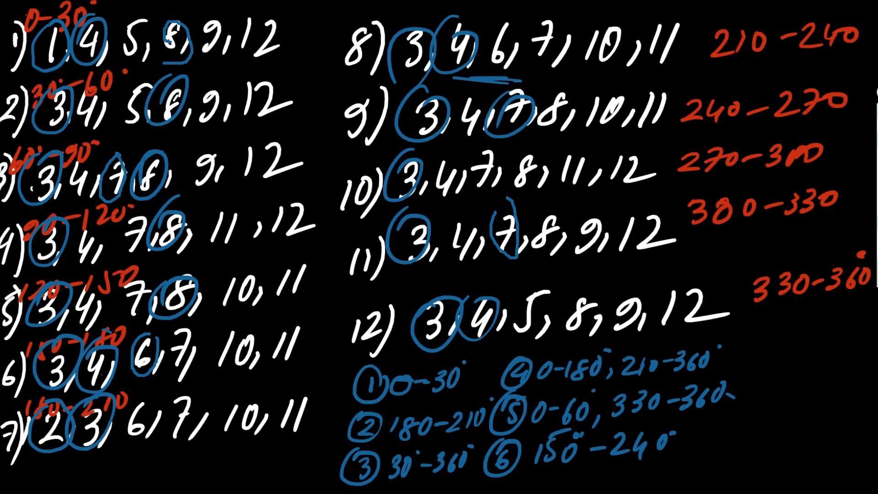
{"action": "left_click", "coordinate": [876, 195]}
{"action": "left_click_drag", "start_coordinate": [545, 86], "coordinate": [523, 125]}
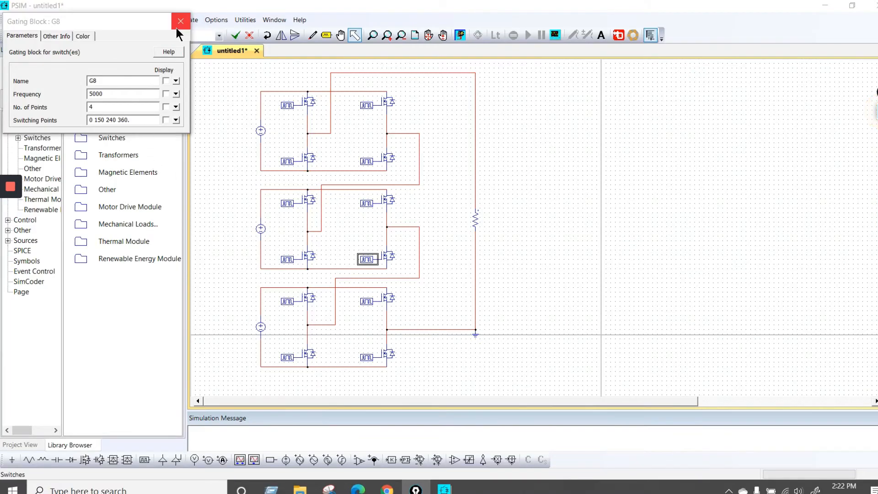
{"action": "left_click", "coordinate": [180, 19]}
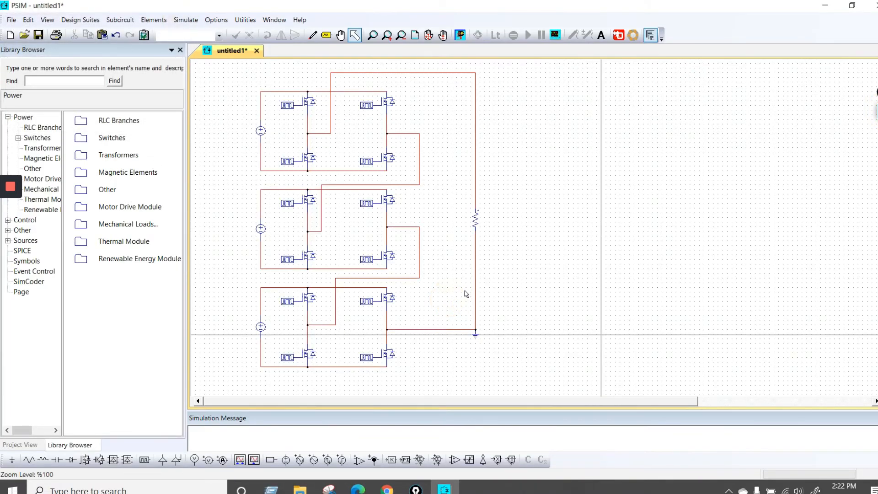
Set the bottom bridge's upper-left gating block to frequency 100 and 4 points, with switching points 0 90 30 360.
{"action": "double_click", "coordinate": [281, 301]}
{"action": "left_click", "coordinate": [69, 95]}
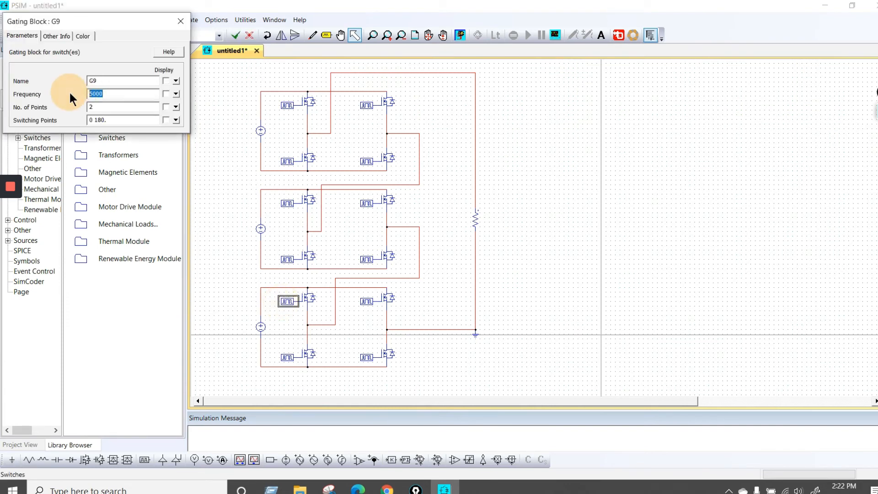
{"action": "type", "text": "100"}
{"action": "left_click", "coordinate": [100, 122]}
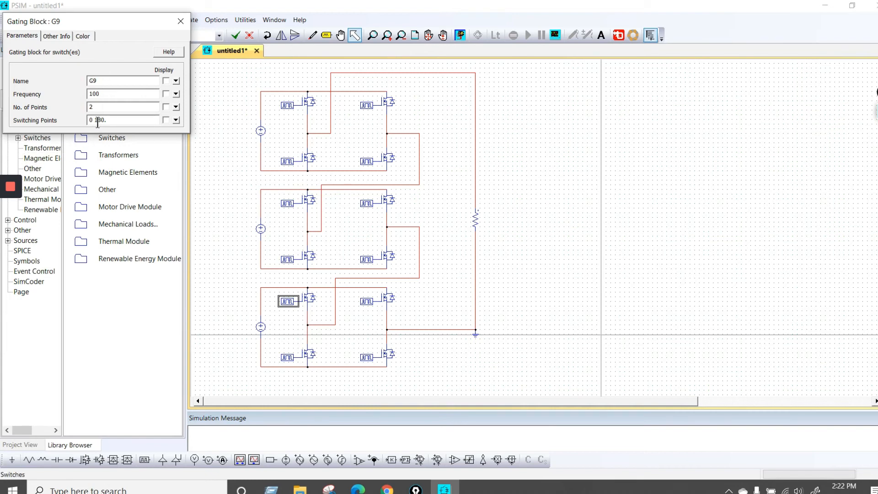
{"action": "left_click", "coordinate": [96, 122]}
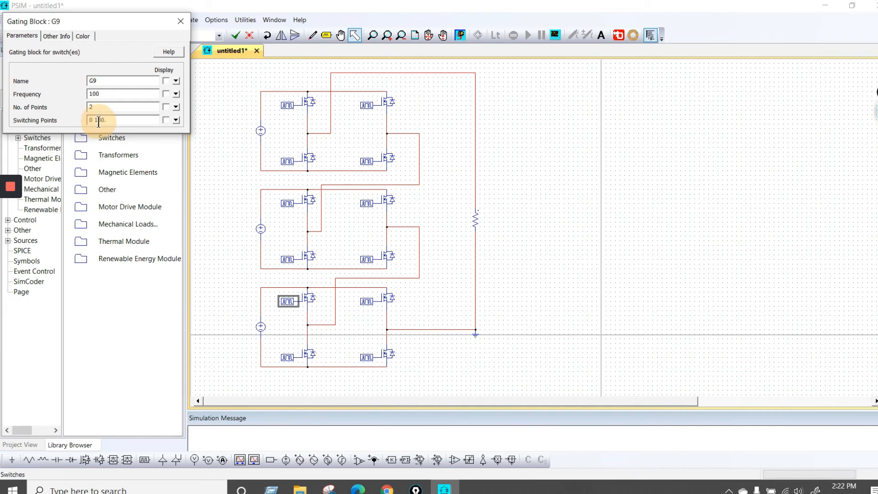
{"action": "left_click", "coordinate": [98, 173]}
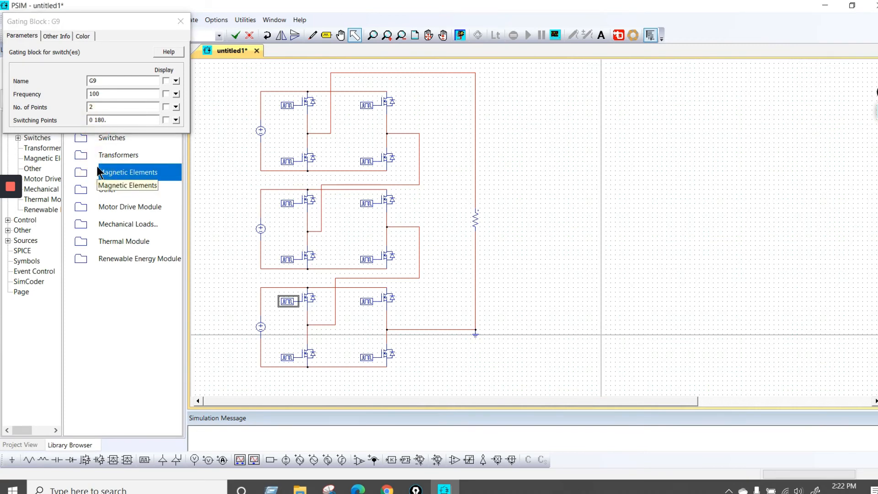
{"action": "key", "text": "Right"}
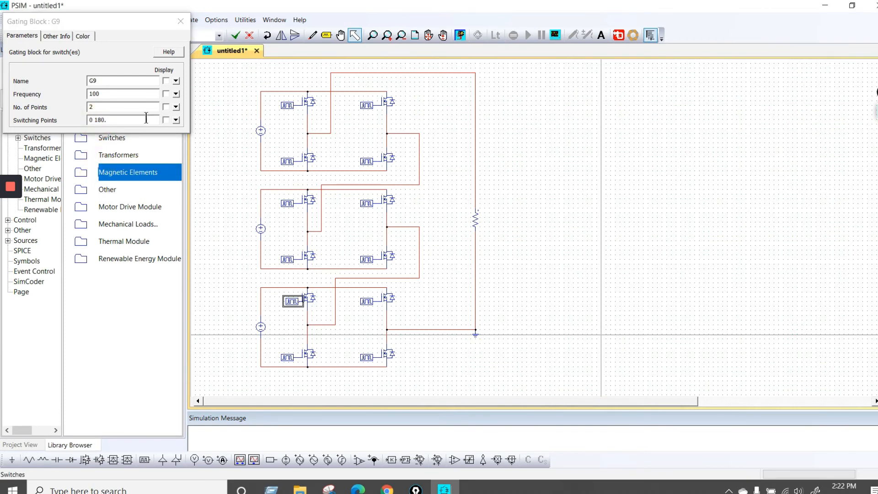
{"action": "left_click", "coordinate": [105, 120]}
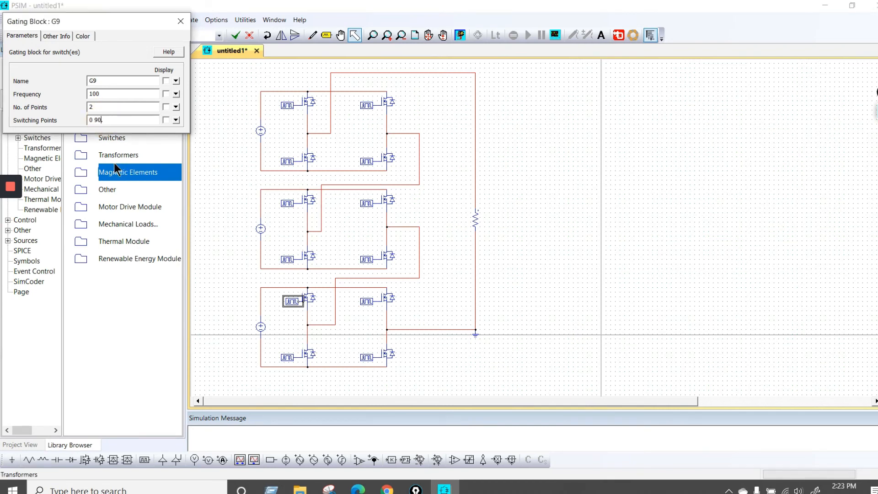
{"action": "type", "text": "360."}
{"action": "double_click", "coordinate": [116, 107]}
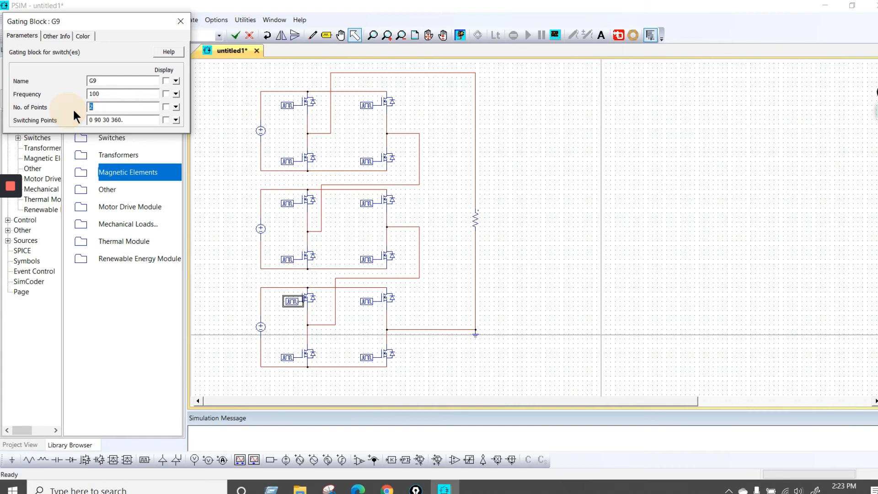
{"action": "type", "text": "4"}
{"action": "left_click", "coordinate": [181, 21]}
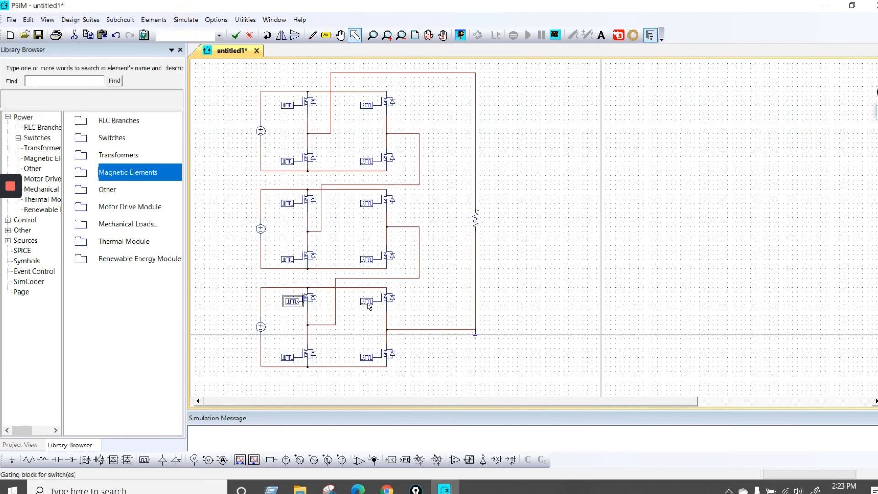
Set the switching points of the bottom bridge's upper-right gating block to 120 270.
{"action": "double_click", "coordinate": [367, 302]}
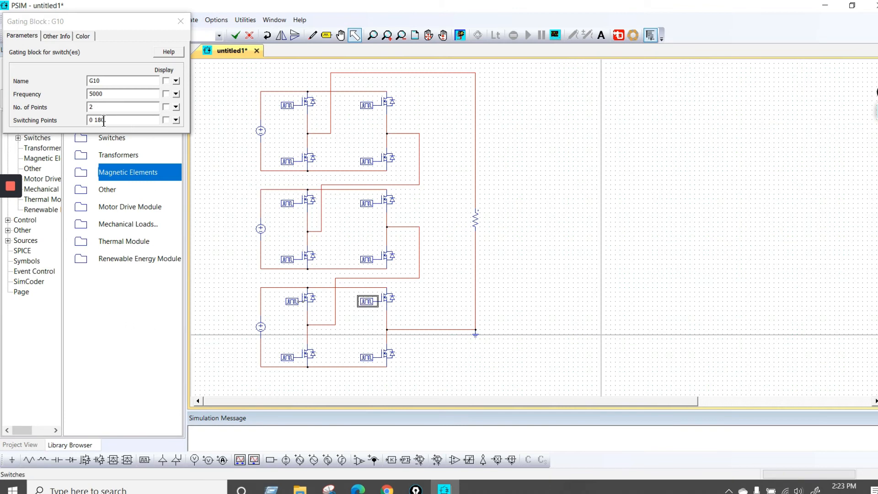
{"action": "left_click_drag", "start_coordinate": [105, 120], "coordinate": [44, 133]}
{"action": "type", "text": "120 270"}
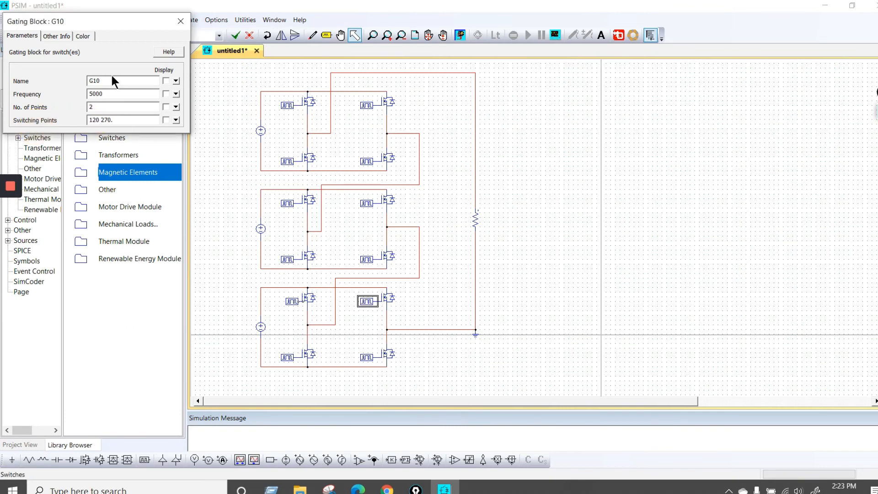
{"action": "left_click", "coordinate": [181, 21]}
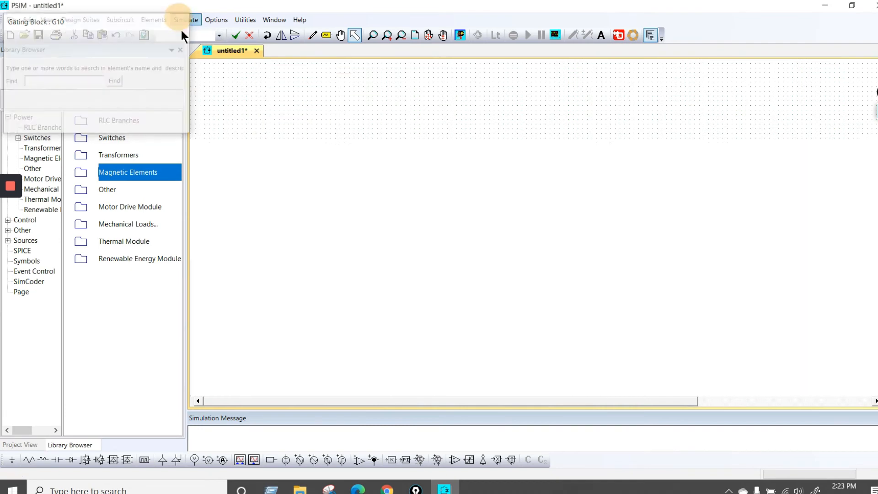
Set the bottom bridge's lower-left gating block to switching points 90 300 and frequency 100.
{"action": "double_click", "coordinate": [289, 357]}
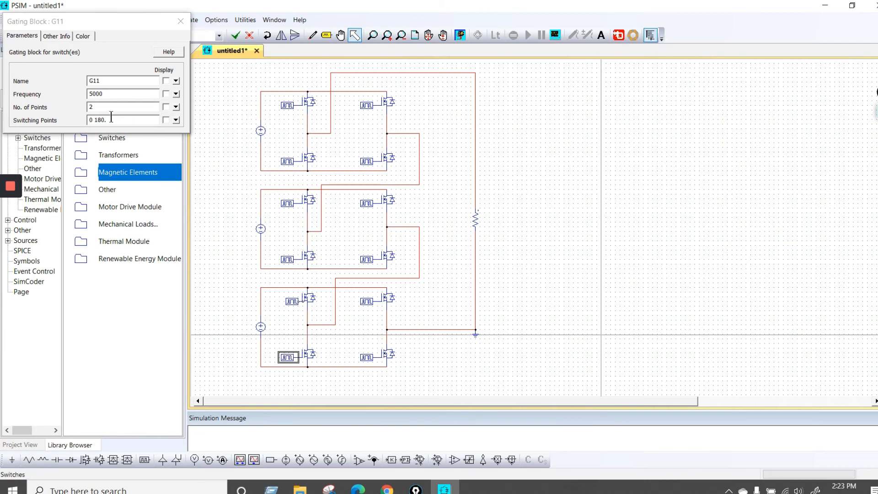
{"action": "left_click", "coordinate": [89, 119]}
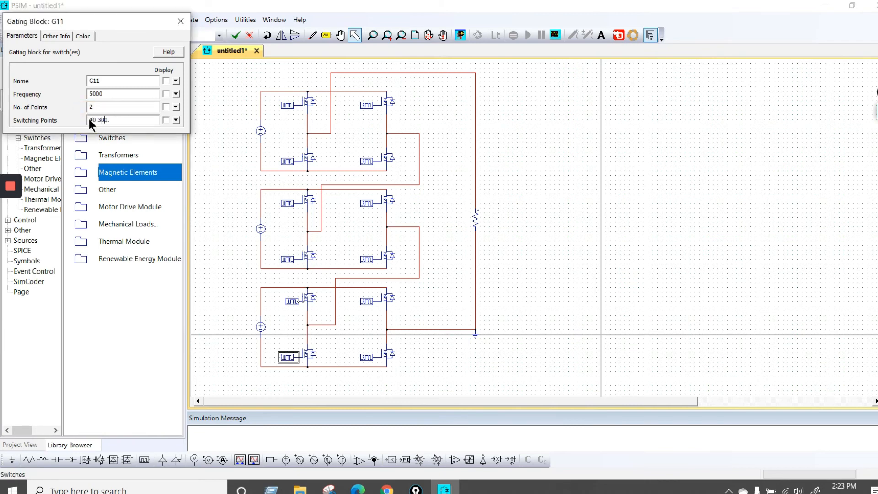
{"action": "double_click", "coordinate": [106, 94]}
{"action": "type", "text": "100"}
{"action": "left_click", "coordinate": [180, 21]}
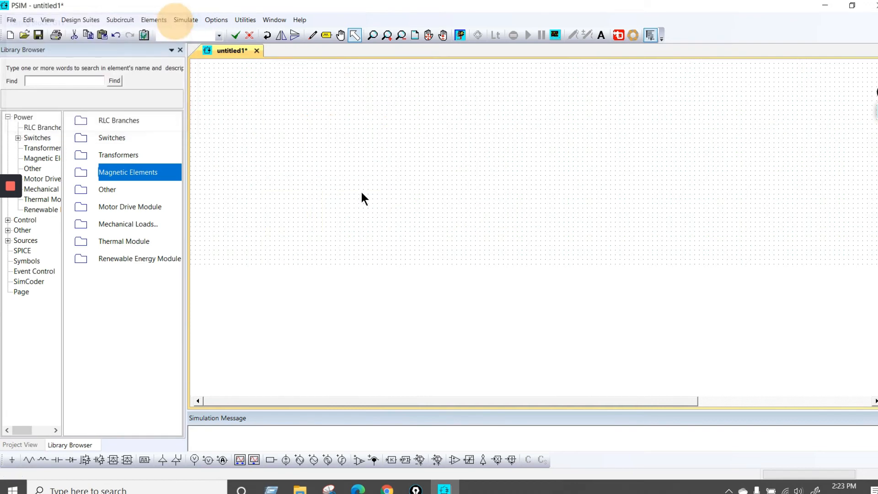
Open the frequency of the bottom bridge's upper-right gating block for editing, and check the upper-left block's parameters.
{"action": "double_click", "coordinate": [366, 300]}
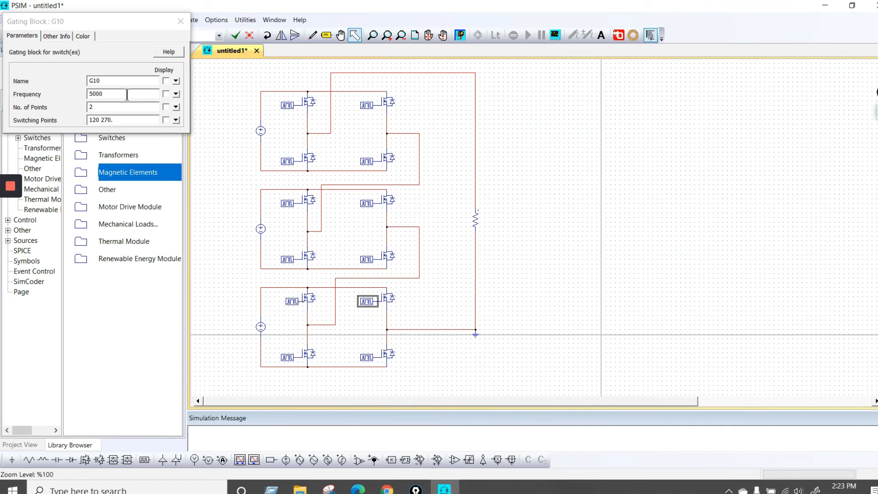
{"action": "left_click", "coordinate": [101, 93]}
{"action": "double_click", "coordinate": [99, 92]}
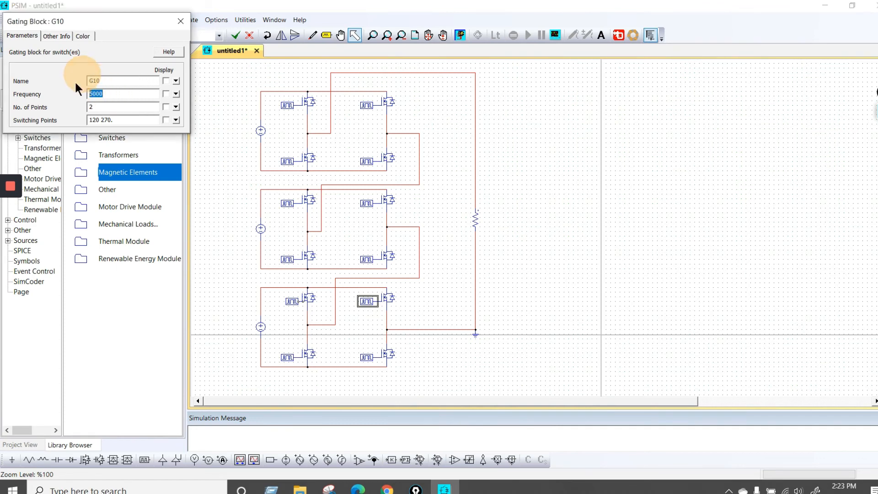
{"action": "left_click", "coordinate": [177, 21]}
{"action": "double_click", "coordinate": [292, 301]}
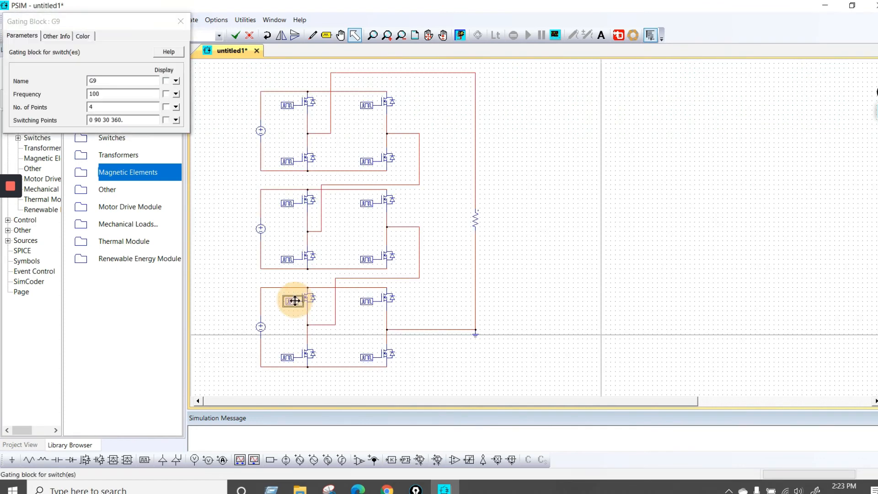
{"action": "left_click", "coordinate": [181, 21]}
{"action": "double_click", "coordinate": [365, 360]}
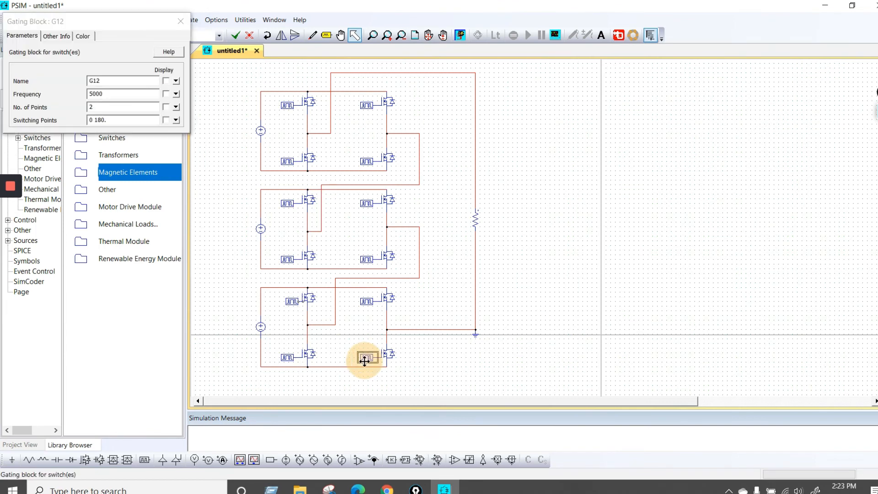
{"action": "double_click", "coordinate": [98, 94]}
{"action": "type", "text": "100"}
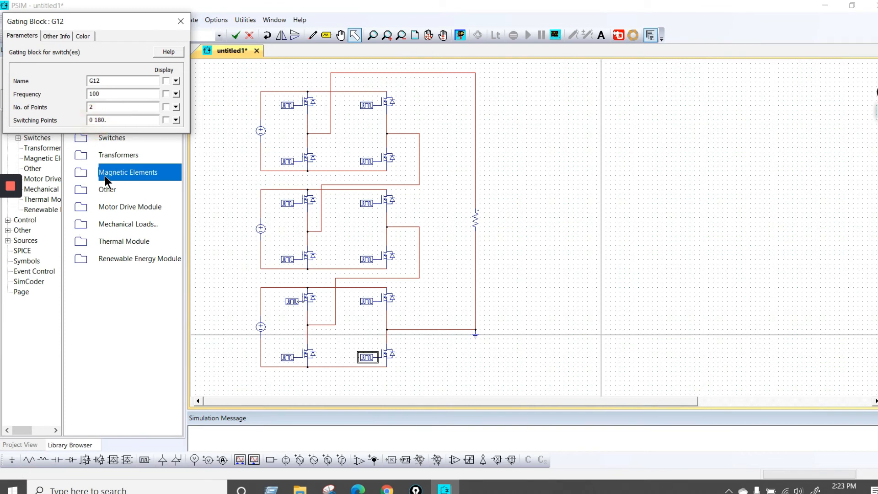
{"action": "type", "text": "120 270"}
{"action": "type", "text": "4"}
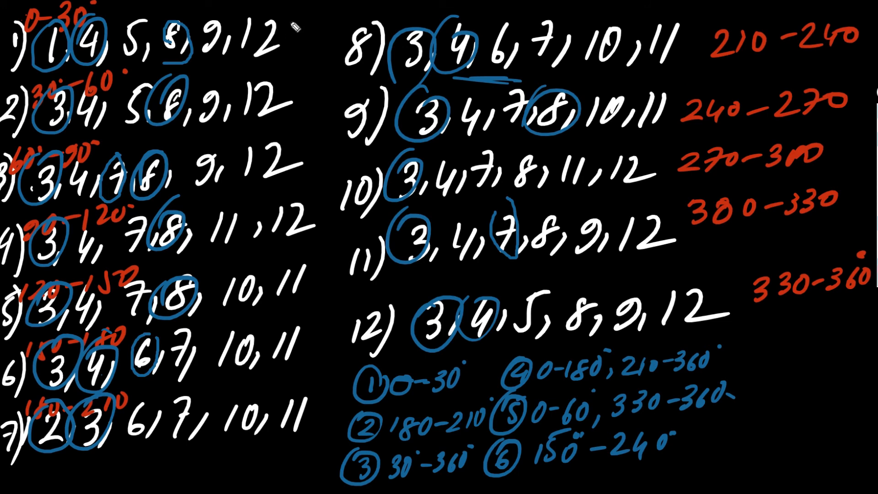
Circle switch 12 in rows 1 to 4 and 10 to 12 of the handwritten notes, and close the lower-right gating block's parameters.
{"action": "mouse_move", "coordinate": [291, 21]}
{"action": "left_mouse_down"}
{"action": "mouse_move", "coordinate": [331, 231]}
{"action": "mouse_move", "coordinate": [266, 257]}
{"action": "mouse_move", "coordinate": [238, 114]}
{"action": "mouse_move", "coordinate": [261, 23]}
{"action": "left_mouse_up"}
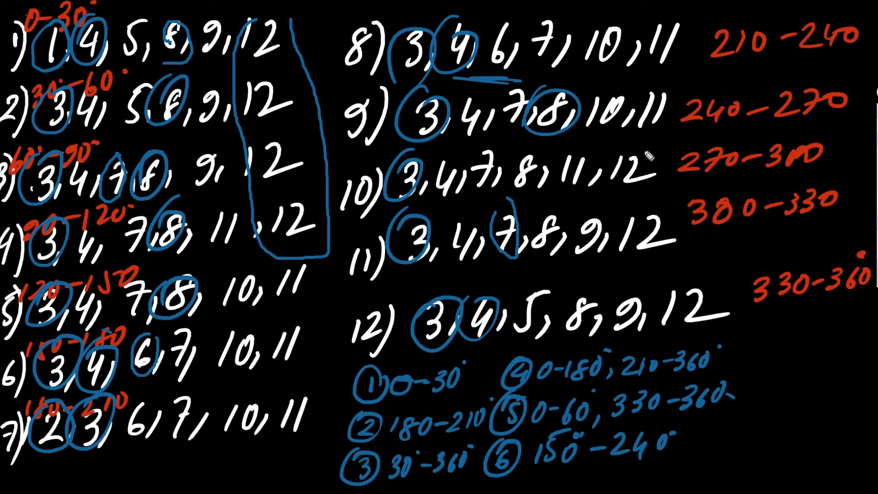
{"action": "mouse_move", "coordinate": [644, 150]}
{"action": "left_mouse_down"}
{"action": "mouse_move", "coordinate": [616, 170]}
{"action": "mouse_move", "coordinate": [612, 203]}
{"action": "mouse_move", "coordinate": [650, 299]}
{"action": "mouse_move", "coordinate": [694, 332]}
{"action": "left_mouse_up"}
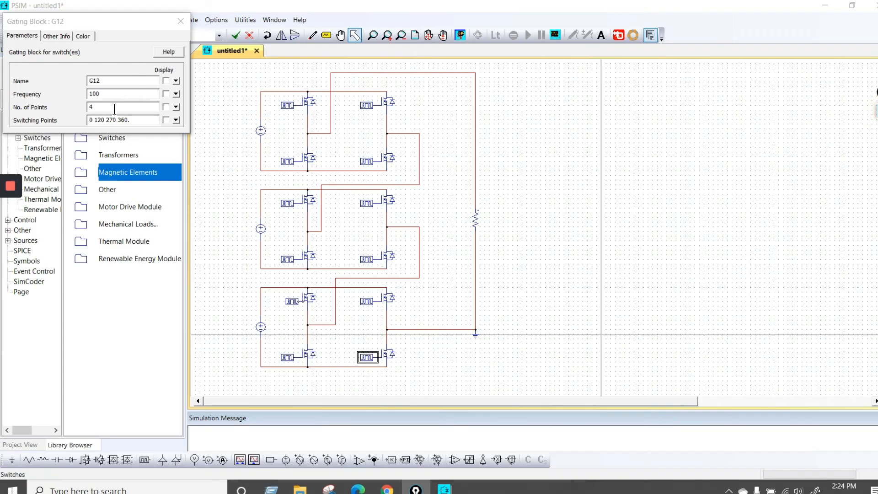
{"action": "left_click", "coordinate": [178, 23]}
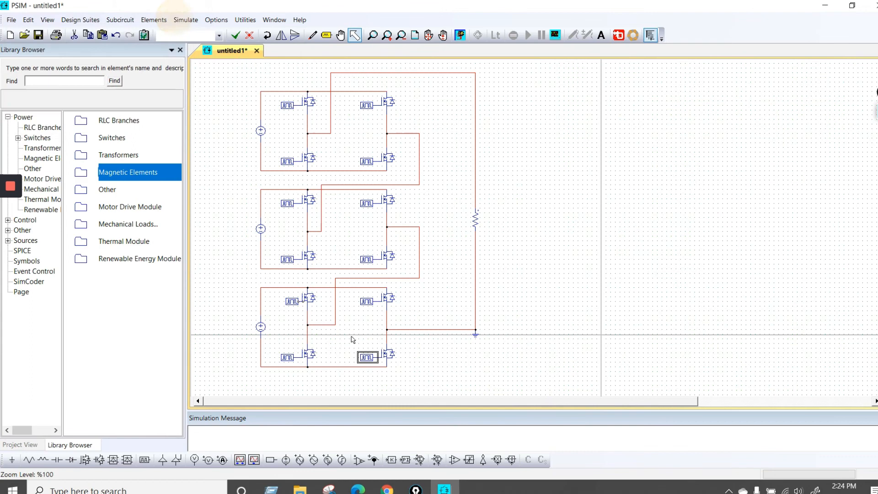
Review the parameters of the upper gating blocks in the bottom and middle bridges.
{"action": "double_click", "coordinate": [293, 301]}
{"action": "left_click", "coordinate": [179, 22]}
{"action": "double_click", "coordinate": [367, 301]}
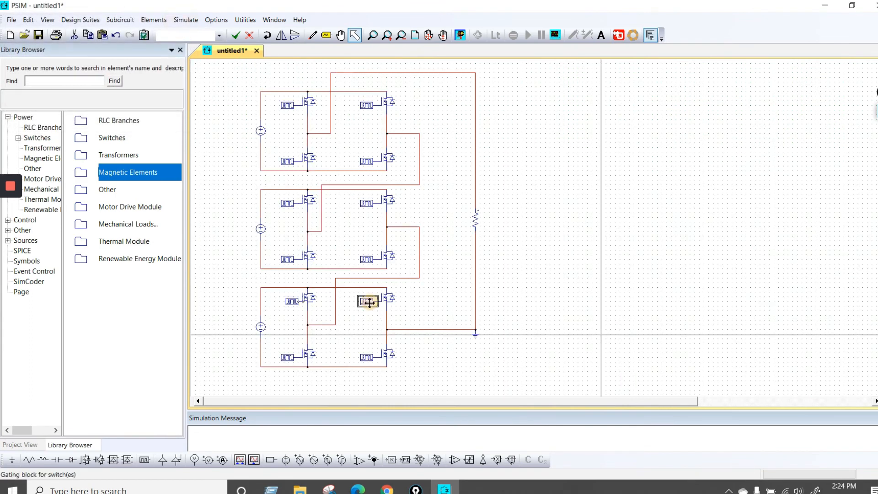
{"action": "left_click", "coordinate": [177, 23]}
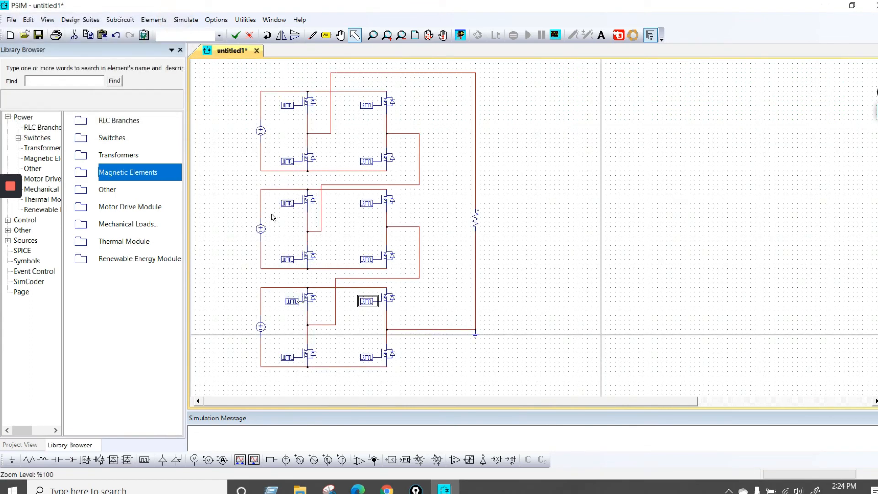
{"action": "double_click", "coordinate": [288, 203]}
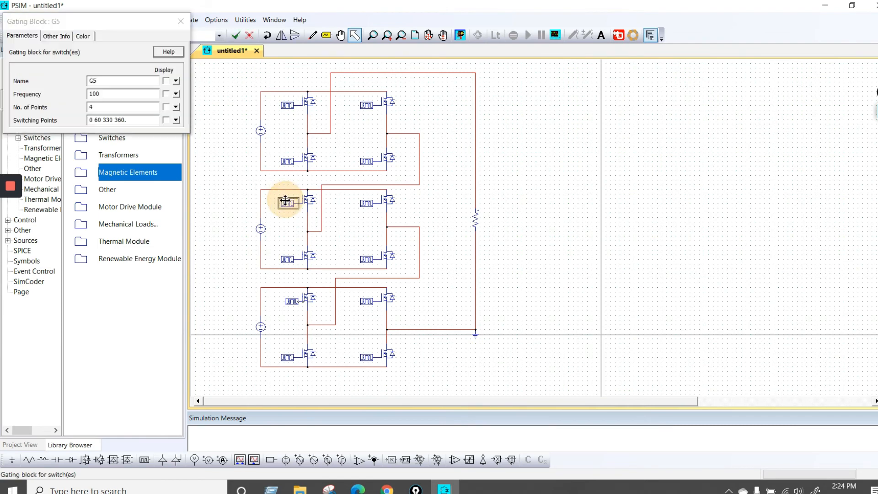
{"action": "left_click", "coordinate": [180, 23]}
{"action": "left_click", "coordinate": [365, 206]}
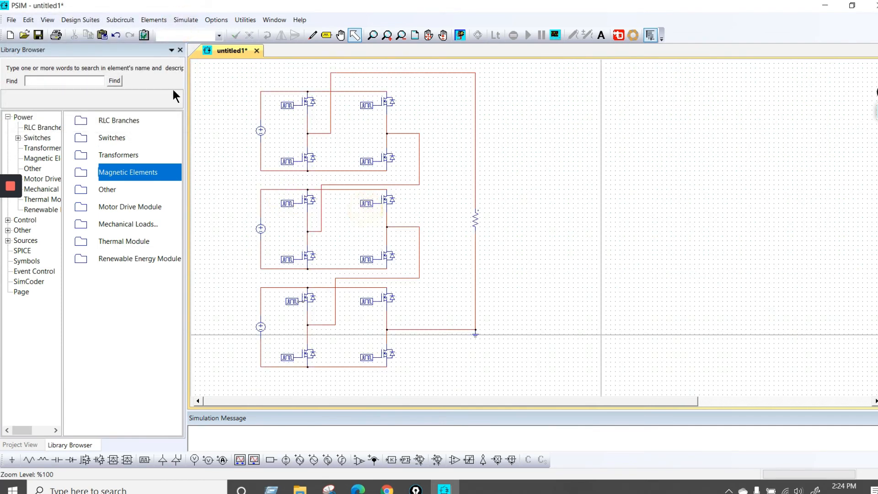
{"action": "left_click", "coordinate": [361, 207]}
{"action": "double_click", "coordinate": [361, 207]}
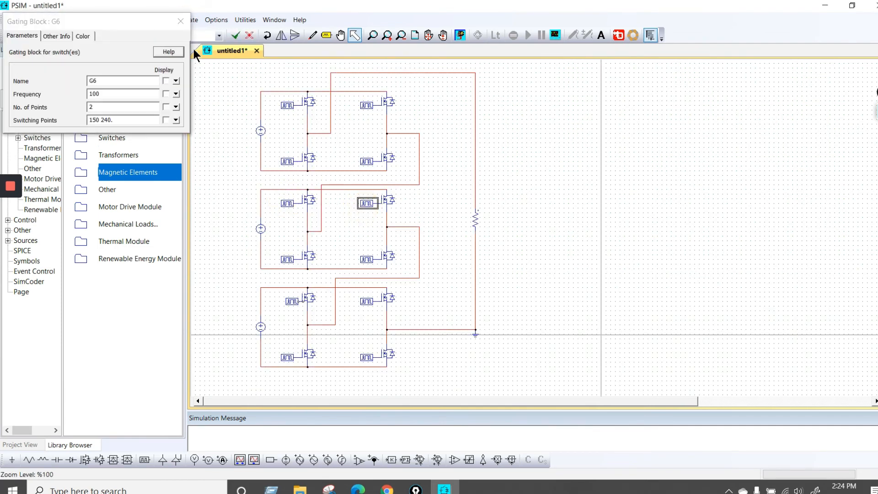
{"action": "left_click", "coordinate": [181, 21]}
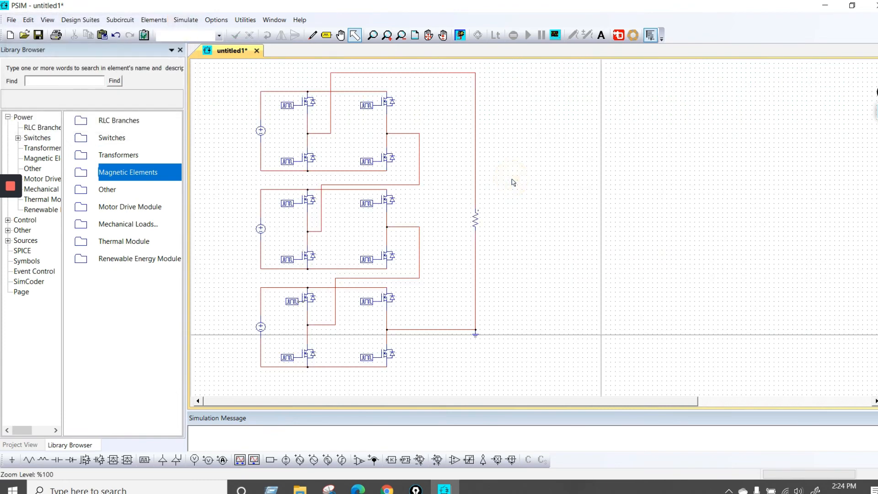
Place a node-to-ground voltage probe on the upper corner of the load wire and name it Vo.
{"action": "left_click", "coordinate": [193, 460]}
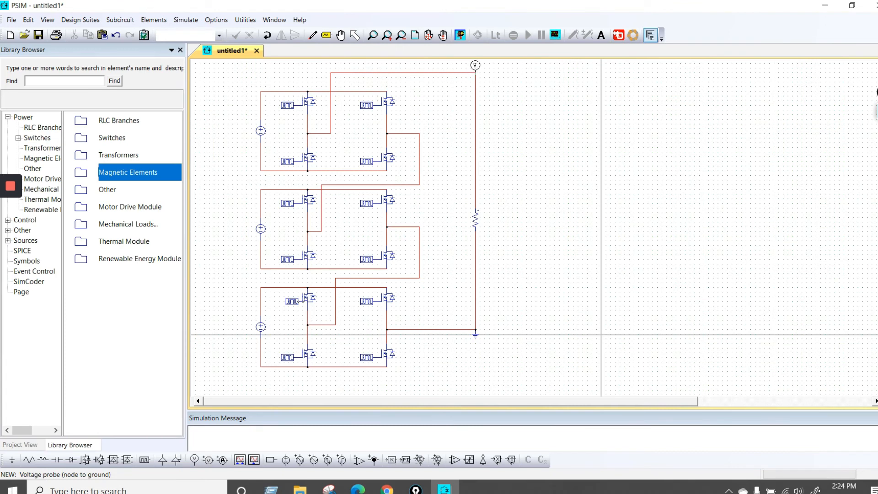
{"action": "left_click", "coordinate": [475, 66]}
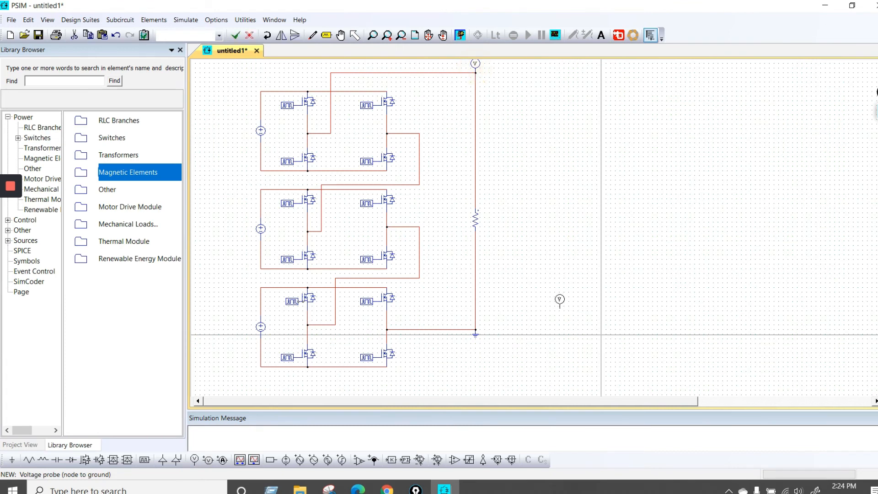
{"action": "key", "text": "Escape"}
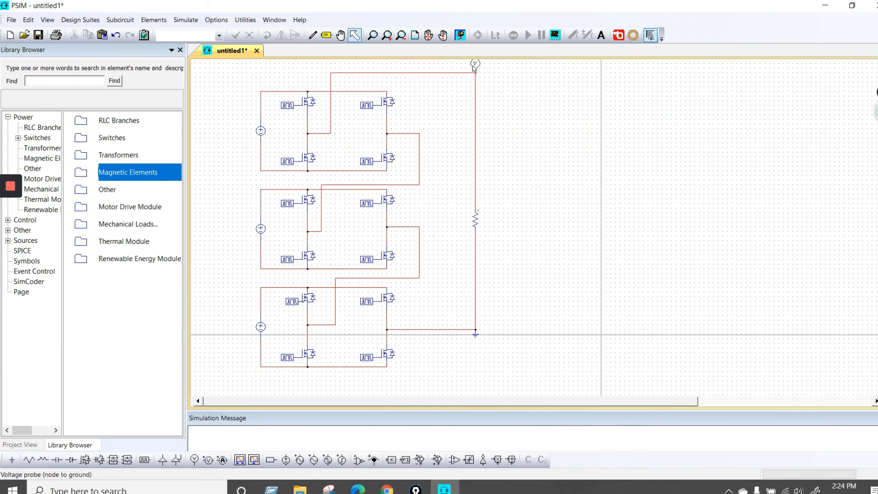
{"action": "double_click", "coordinate": [474, 66]}
{"action": "left_click", "coordinate": [95, 81]}
{"action": "type", "text": "Vo"}
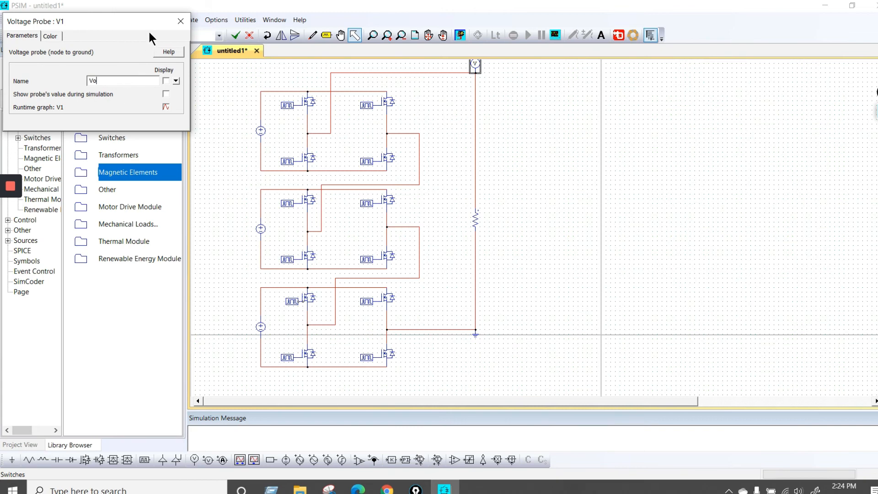
{"action": "left_click", "coordinate": [181, 21]}
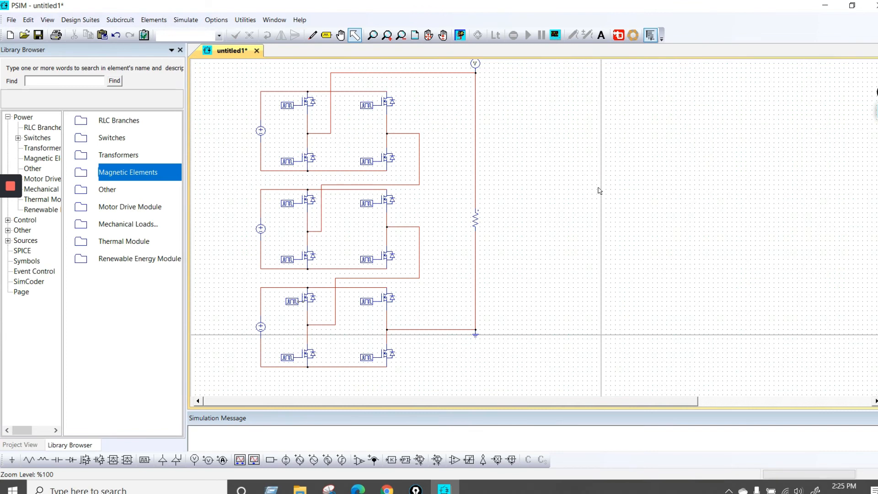
Place a Simulation Control element beside the top bridge's source and set its total time to 0.03.
{"action": "left_click", "coordinate": [188, 23]}
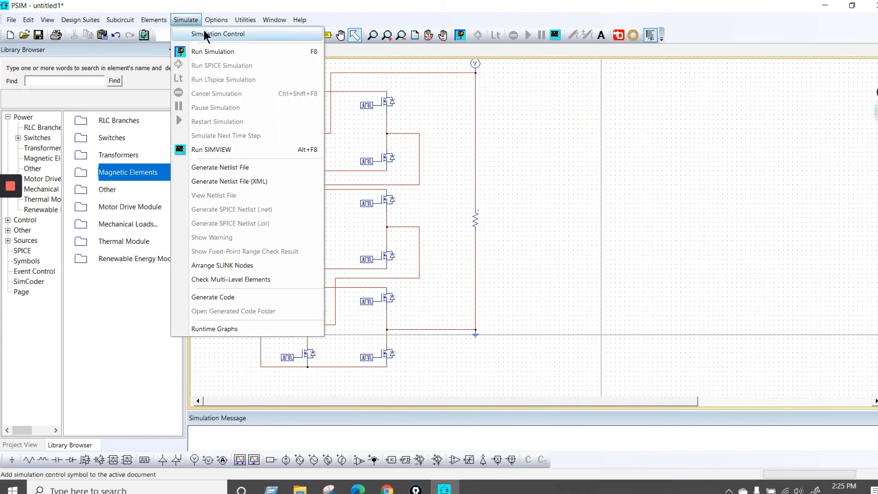
{"action": "left_click", "coordinate": [205, 34]}
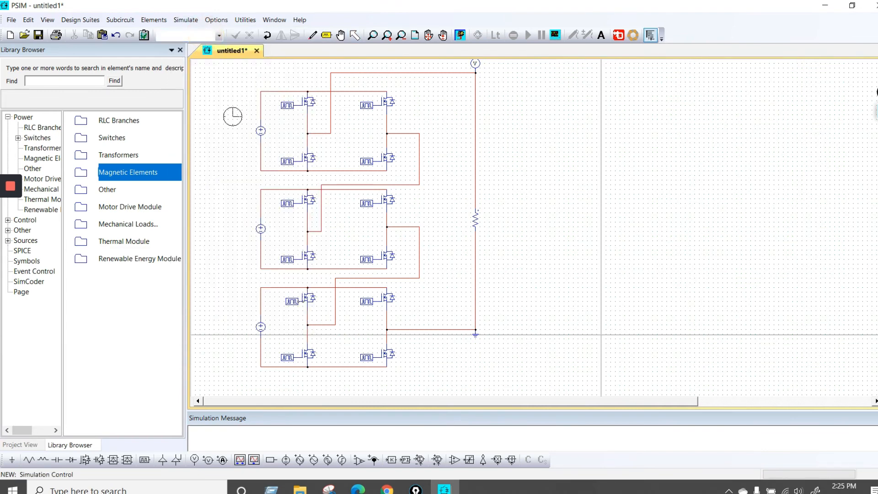
{"action": "left_click", "coordinate": [232, 117]}
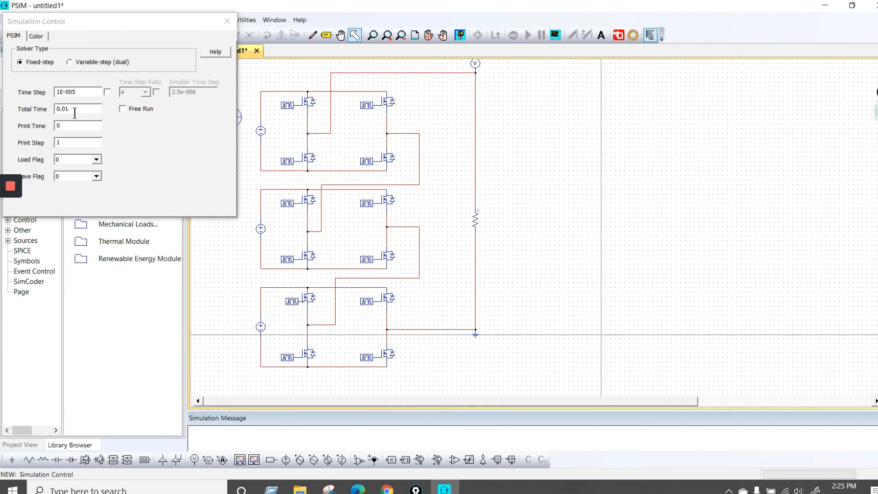
{"action": "left_click", "coordinate": [75, 111]}
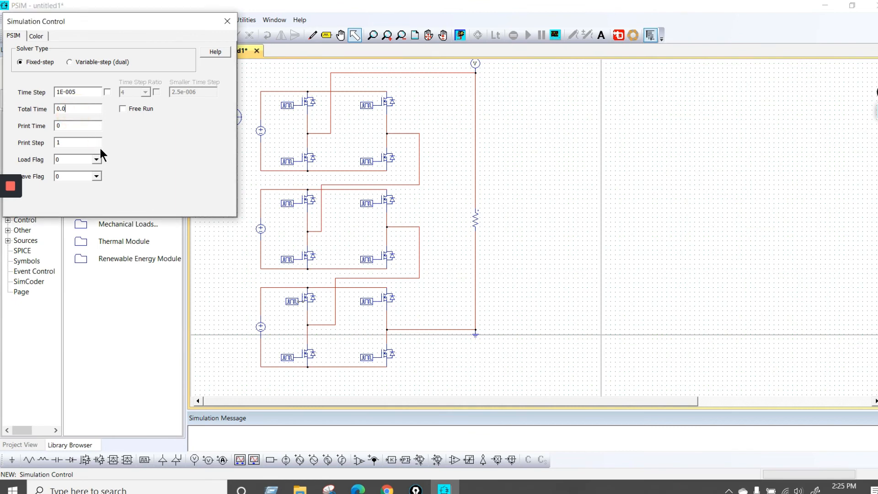
{"action": "type", "text": "3"}
{"action": "left_click", "coordinate": [227, 21]}
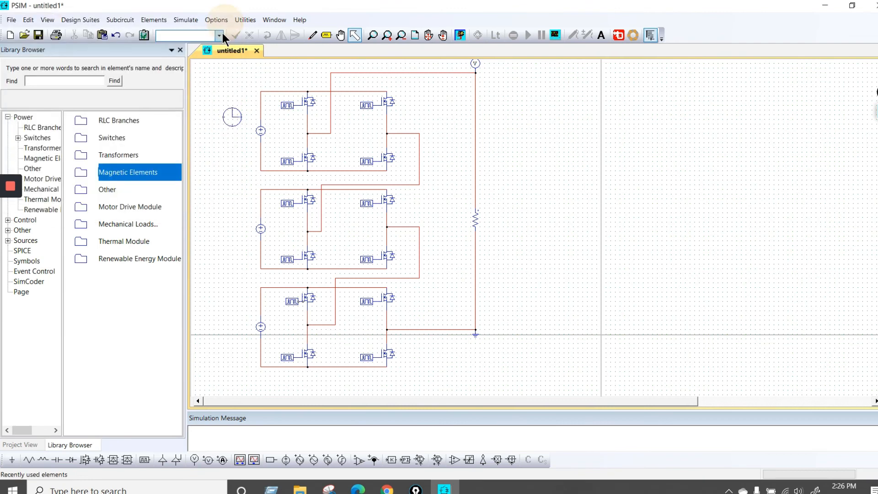
Try to run the simulation and open the parameters of the bottom bridge's upper-left MOSFET.
{"action": "left_click", "coordinate": [185, 20]}
{"action": "left_click", "coordinate": [202, 52]}
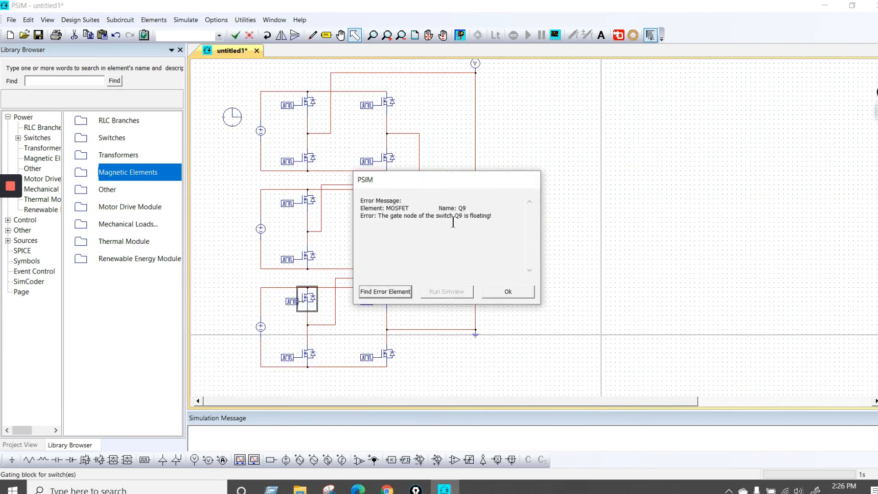
{"action": "left_click", "coordinate": [505, 291]}
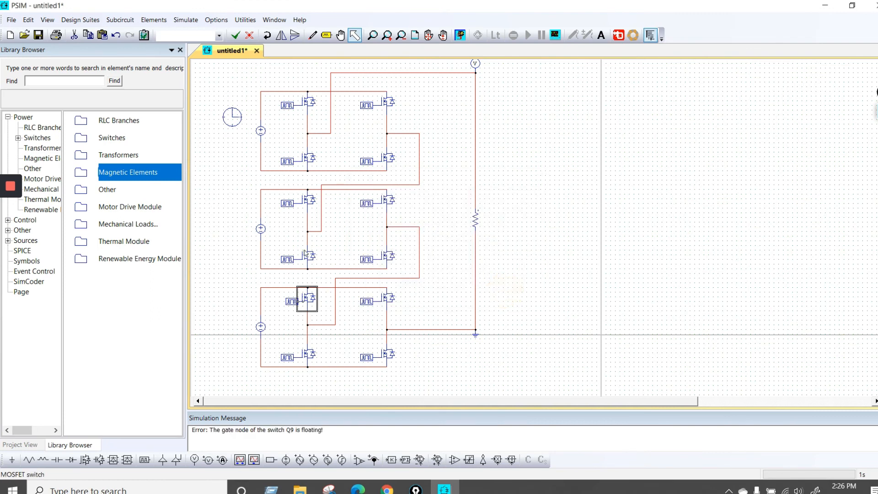
{"action": "double_click", "coordinate": [311, 300]}
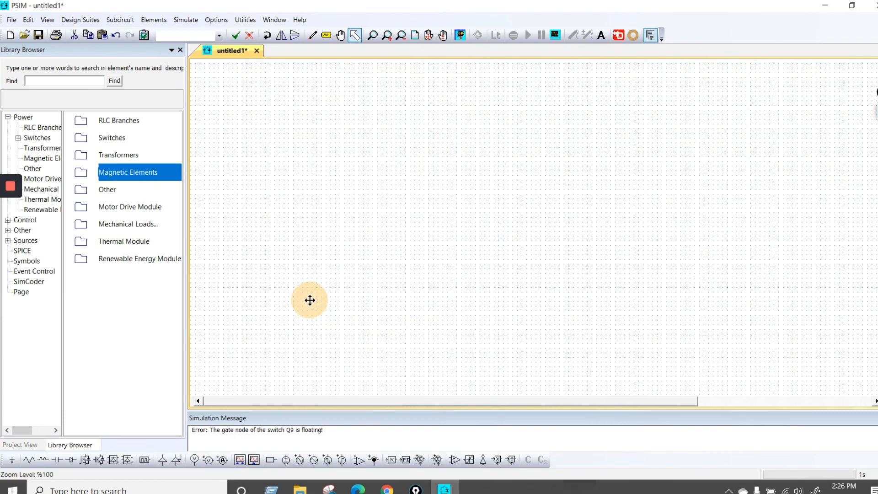
{"action": "left_click", "coordinate": [270, 328]}
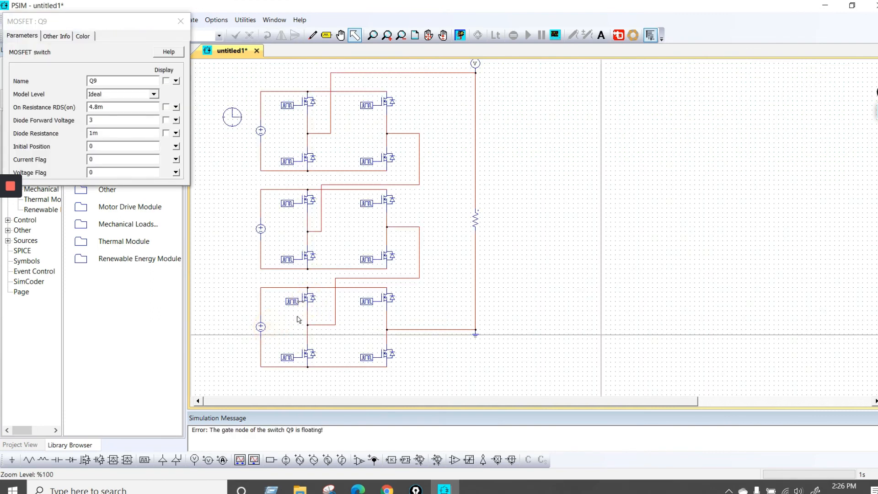
Shift the bottom bridge's upper-left gating block outward so its output pin meets the MOSFET's gate node.
{"action": "double_click", "coordinate": [288, 302]}
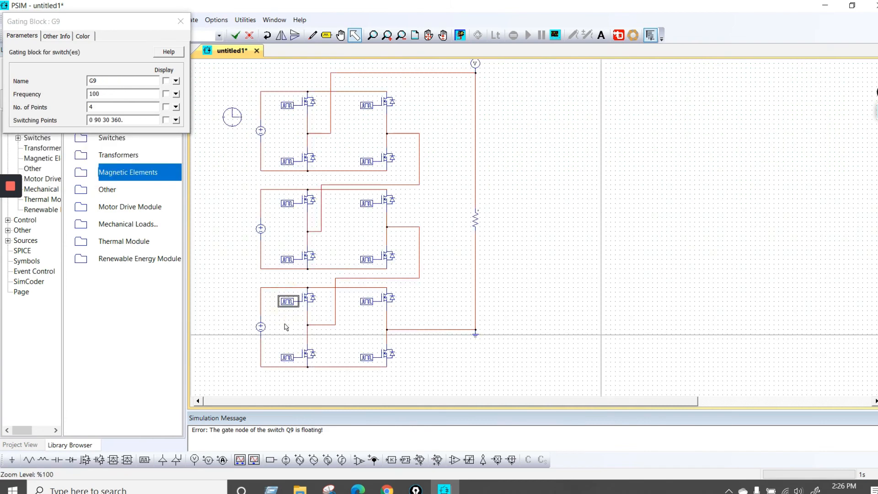
{"action": "left_click", "coordinate": [290, 325]}
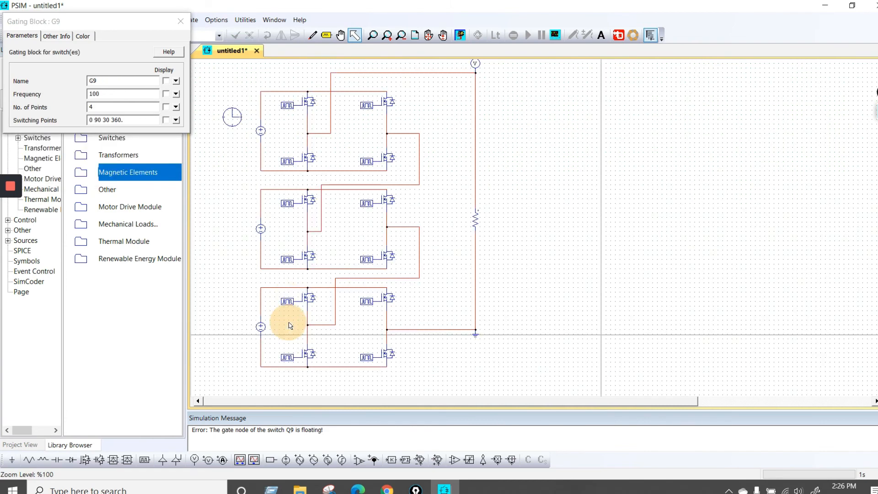
{"action": "left_click", "coordinate": [180, 22]}
Run the simulation and examine the Vo waveform in a maximized Simview window.
{"action": "left_click", "coordinate": [180, 20]}
{"action": "left_click", "coordinate": [195, 50]}
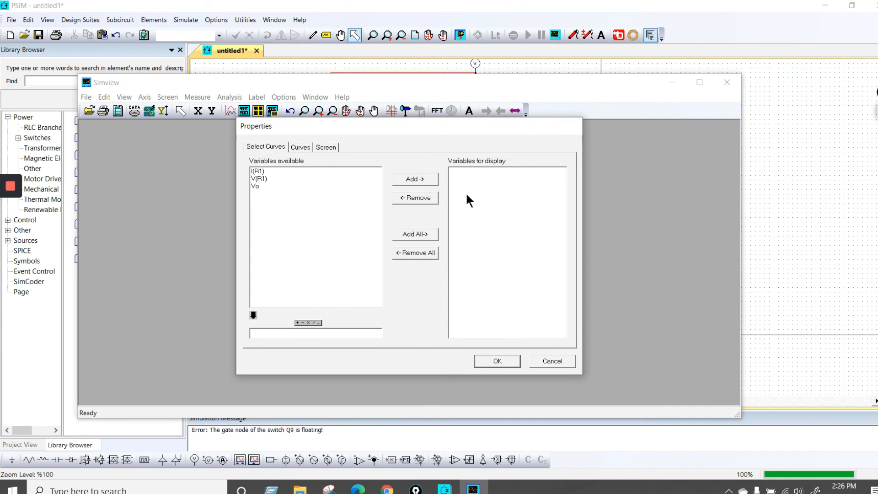
{"action": "left_click", "coordinate": [259, 186]}
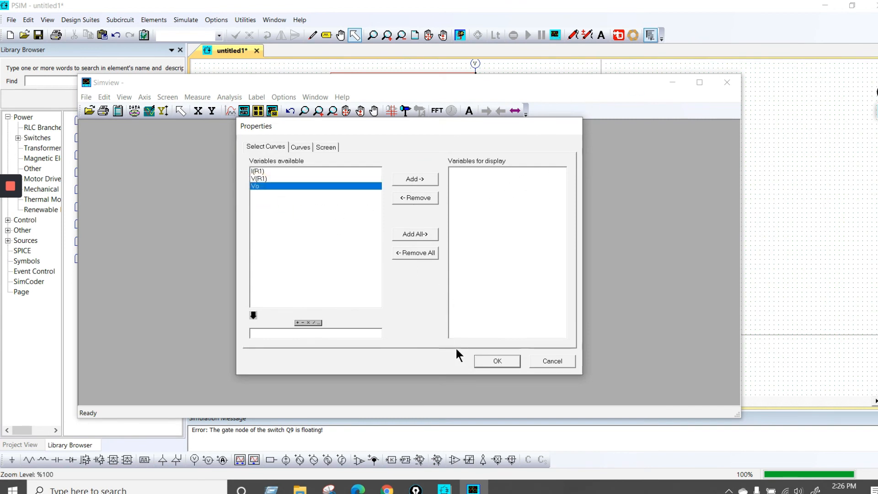
{"action": "left_click", "coordinate": [493, 361]}
{"action": "left_click", "coordinate": [625, 134]}
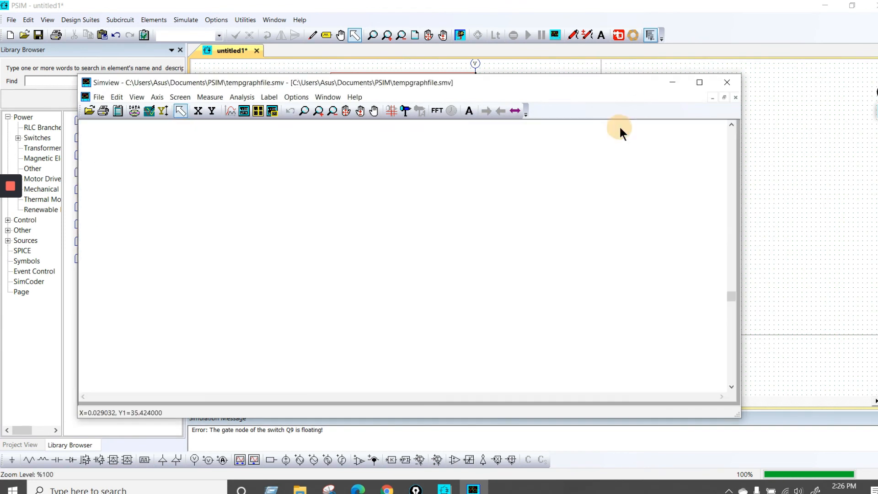
{"action": "left_click", "coordinate": [698, 83]}
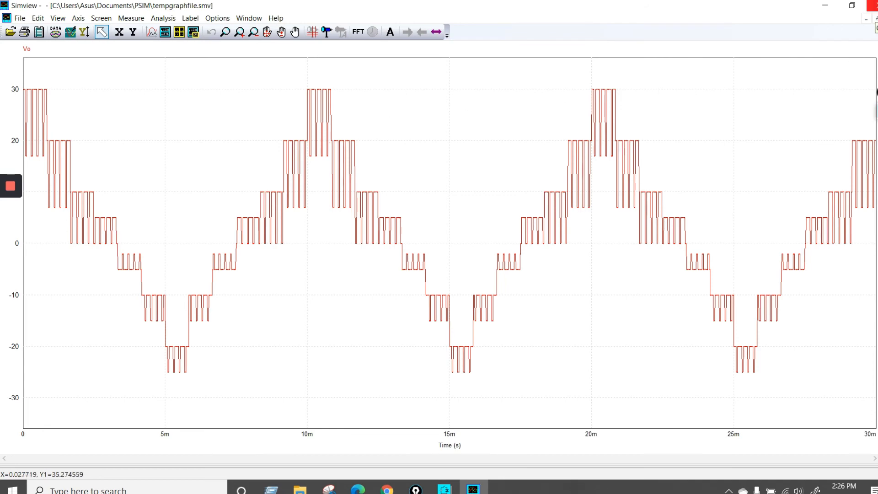
{"action": "left_click", "coordinate": [872, 6]}
Check the parameters of the two upper gating blocks in the top bridge.
{"action": "double_click", "coordinate": [280, 106]}
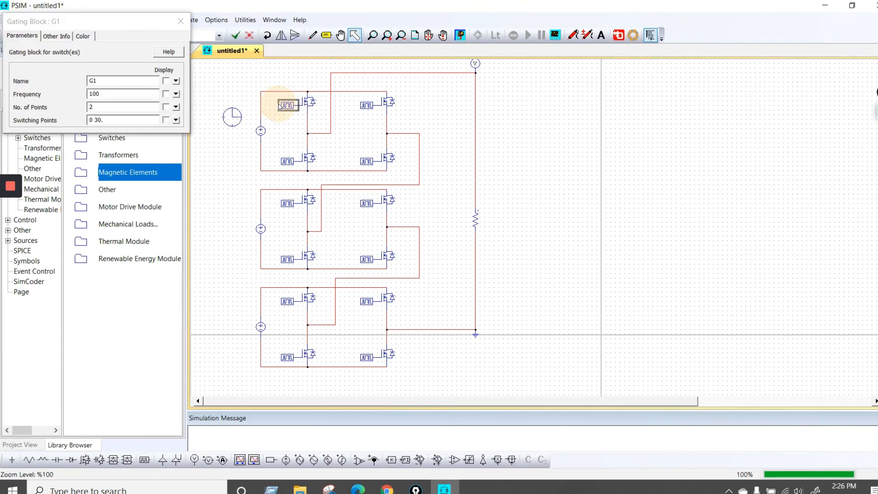
{"action": "left_click", "coordinate": [180, 21]}
{"action": "left_click", "coordinate": [366, 105]}
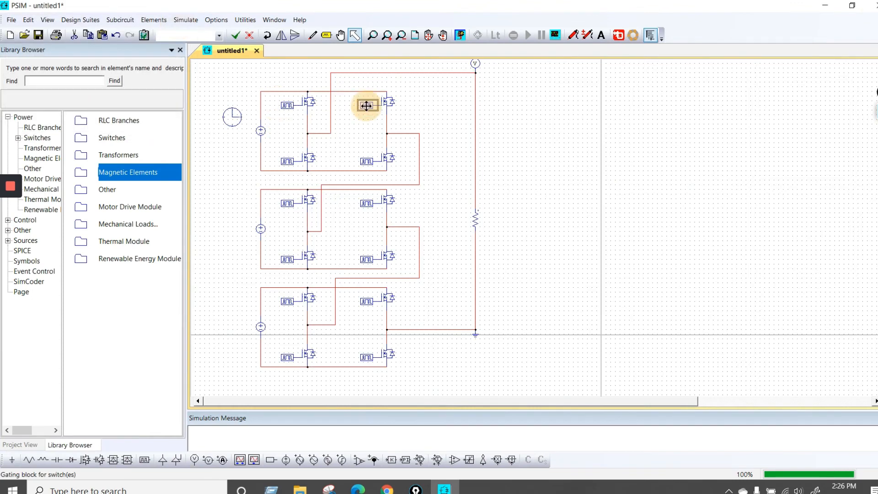
{"action": "double_click", "coordinate": [367, 106]}
{"action": "left_click", "coordinate": [174, 21]}
Check the frequency and switching points of the middle bridge's two upper gating blocks and its lower-left one.
{"action": "left_click", "coordinate": [288, 203]}
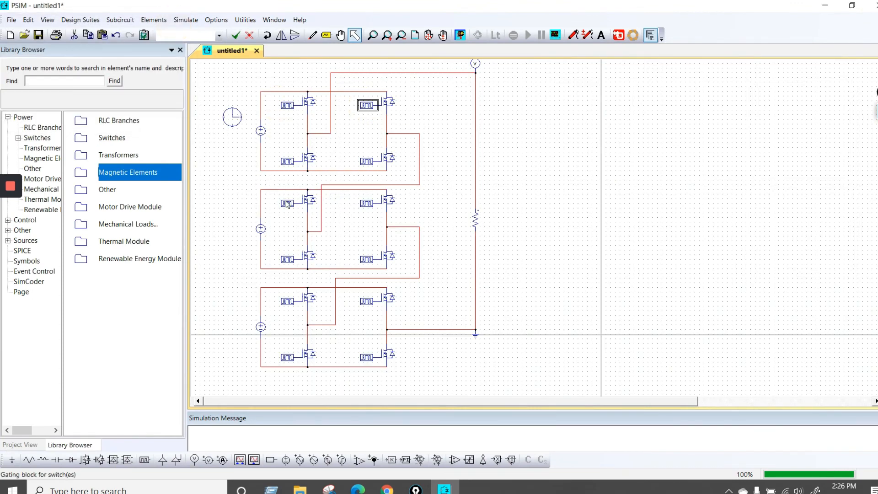
{"action": "double_click", "coordinate": [287, 203]}
{"action": "left_click", "coordinate": [179, 21]}
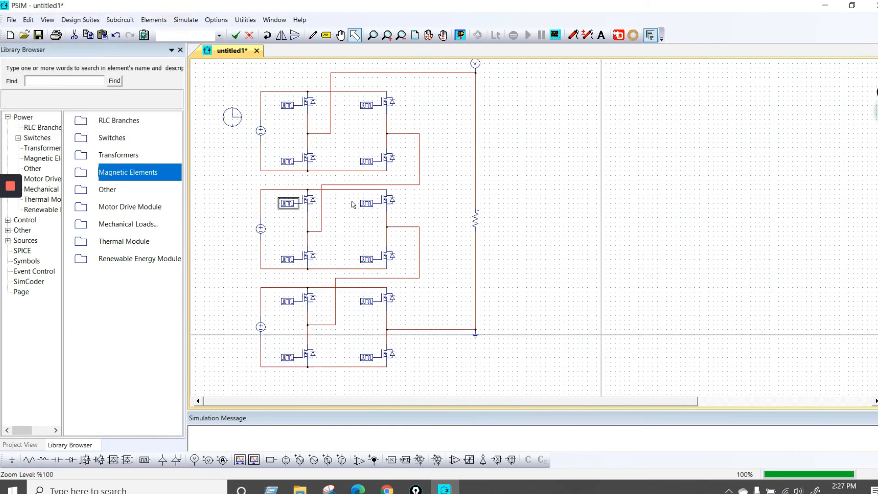
{"action": "left_click", "coordinate": [365, 207]}
{"action": "double_click", "coordinate": [365, 207]}
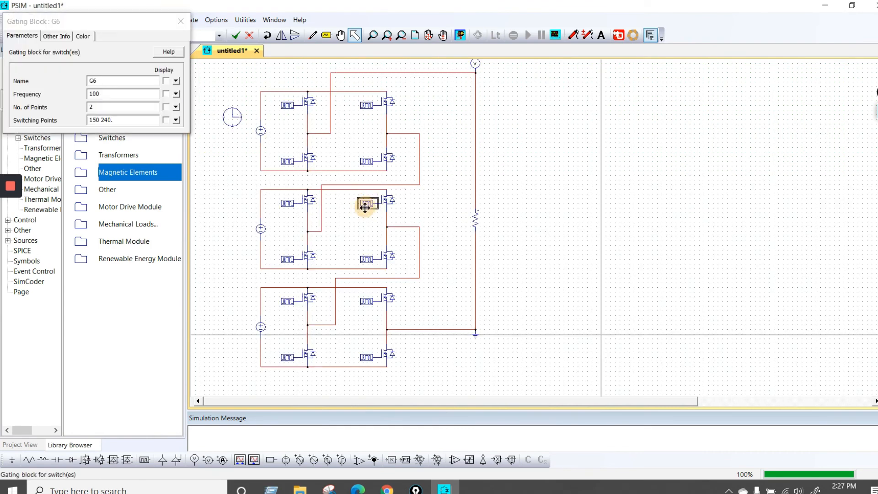
{"action": "left_click", "coordinate": [179, 21]}
{"action": "left_click", "coordinate": [288, 258]}
{"action": "double_click", "coordinate": [288, 259]}
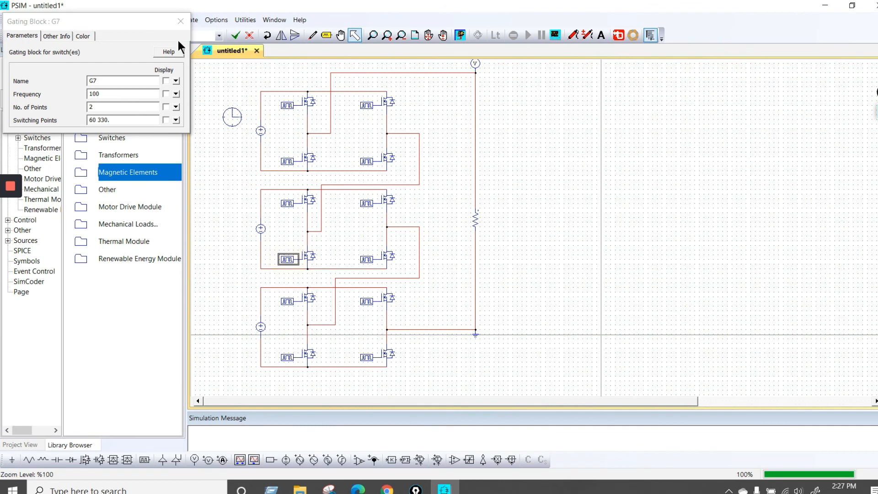
{"action": "left_click", "coordinate": [181, 21]}
Set the frequency of the middle bridge's lower-right gating block to 100.
{"action": "left_click", "coordinate": [367, 259]}
{"action": "double_click", "coordinate": [367, 259]}
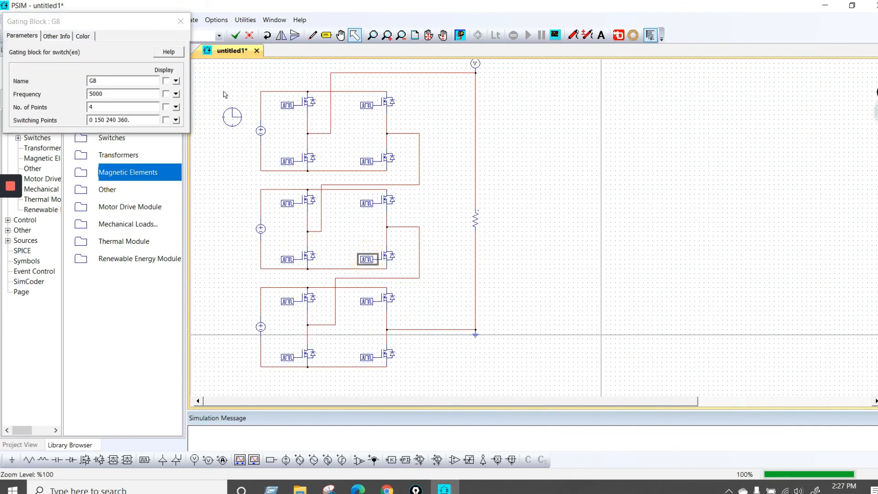
{"action": "double_click", "coordinate": [112, 93]}
{"action": "type", "text": "100"}
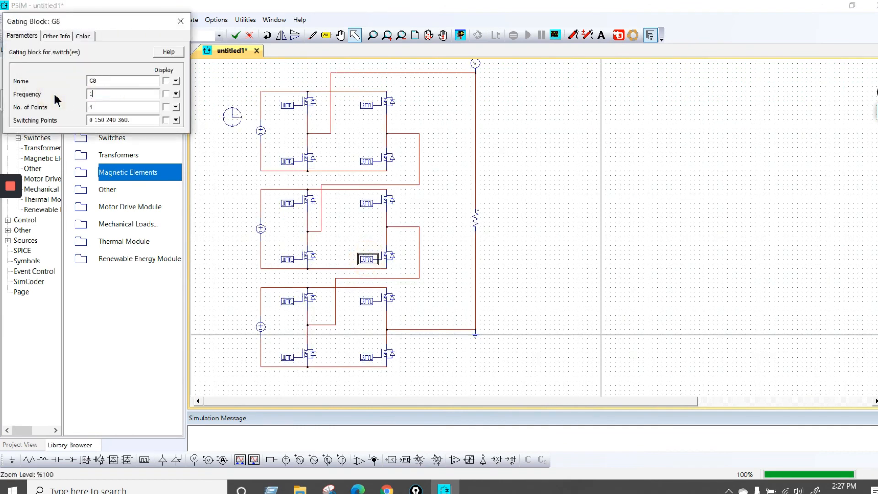
{"action": "left_click", "coordinate": [180, 21]}
Check the frequency and switching points of all four gating blocks in the bottom bridge.
{"action": "left_click", "coordinate": [287, 301]}
{"action": "double_click", "coordinate": [287, 301]}
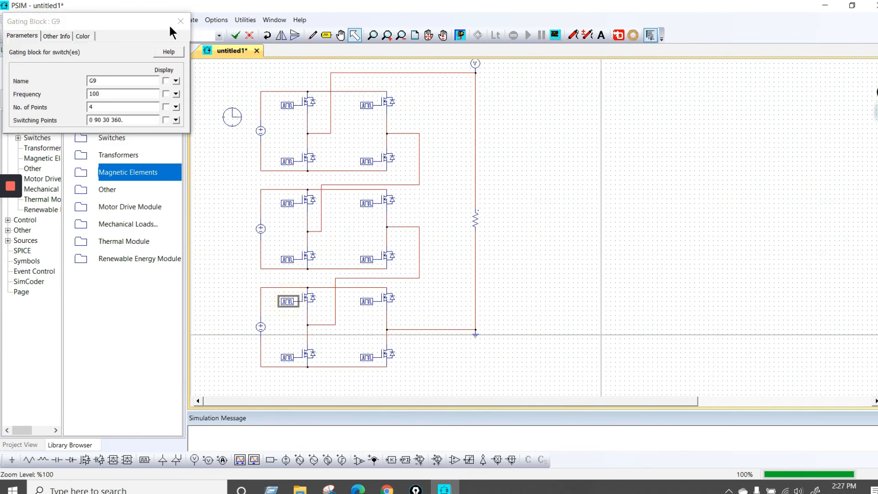
{"action": "left_click", "coordinate": [180, 21]}
{"action": "left_click", "coordinate": [368, 301]}
{"action": "double_click", "coordinate": [367, 301]}
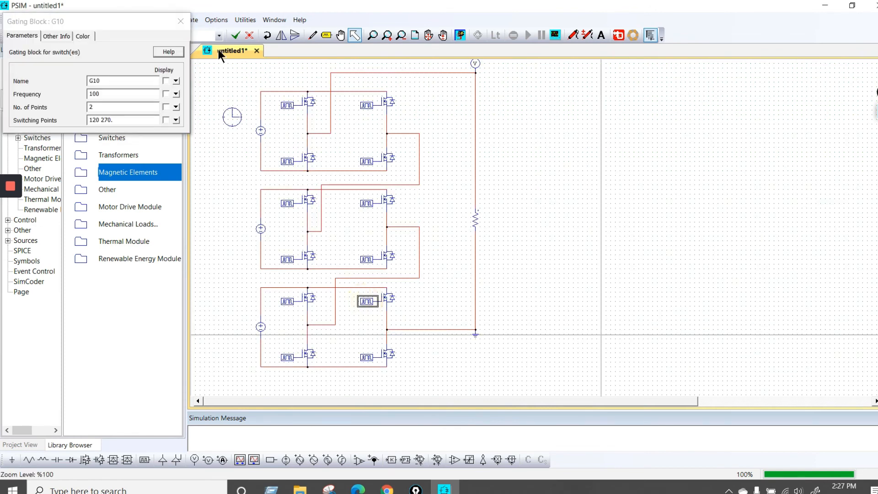
{"action": "left_click", "coordinate": [180, 21]}
{"action": "left_click", "coordinate": [287, 357]}
{"action": "double_click", "coordinate": [288, 357]}
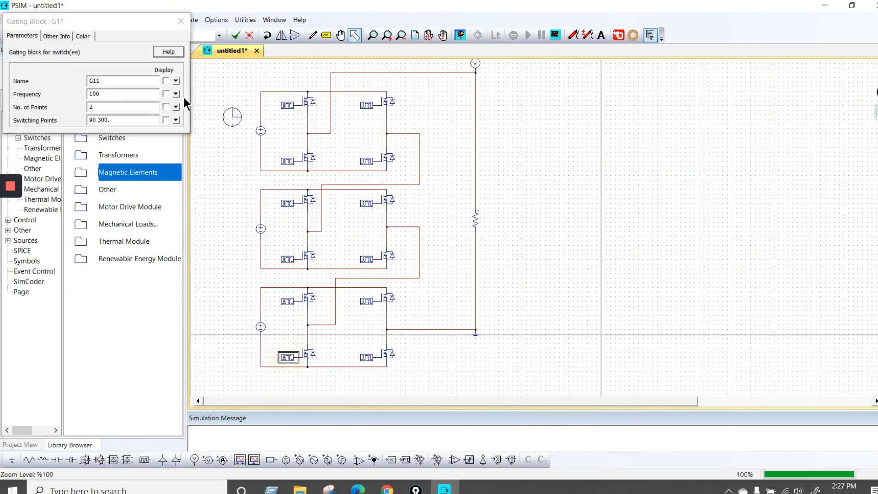
{"action": "left_click", "coordinate": [180, 21]}
{"action": "left_click", "coordinate": [367, 357]}
{"action": "double_click", "coordinate": [368, 356]}
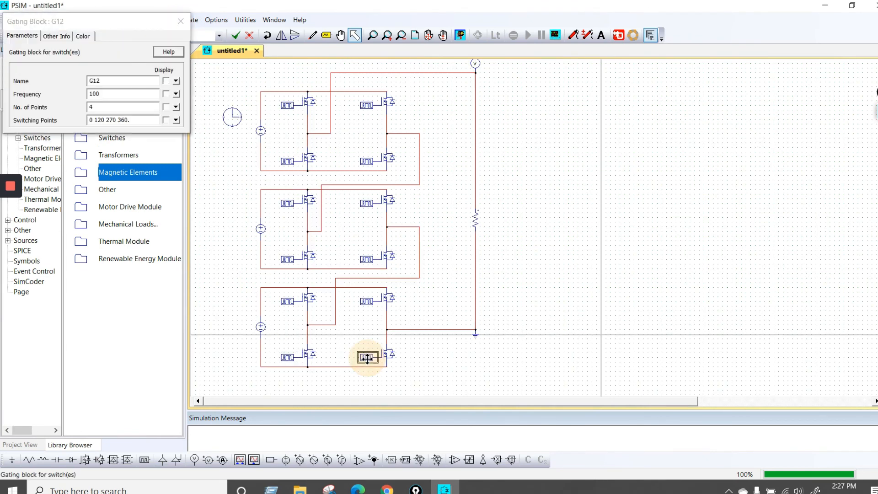
{"action": "left_click", "coordinate": [180, 21]}
Rerun the simulation with the corrected gating frequency and examine the Vo waveform before closing Simview.
{"action": "left_click", "coordinate": [186, 19]}
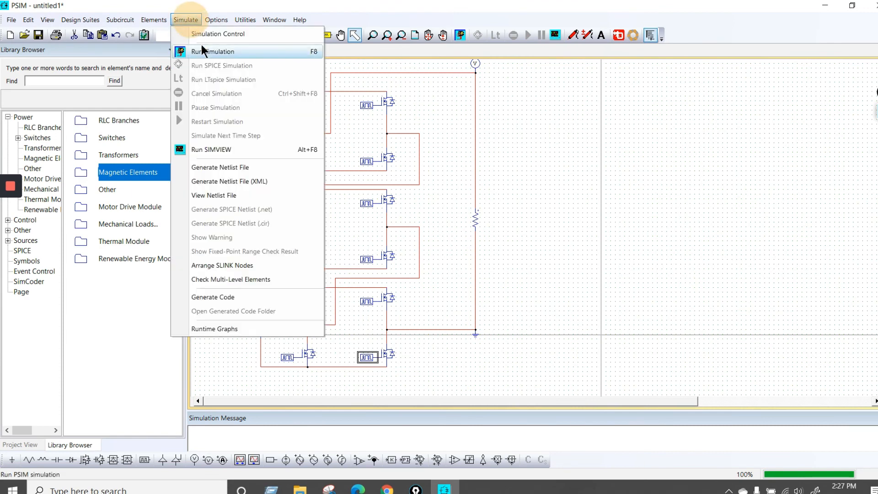
{"action": "left_click", "coordinate": [204, 51]}
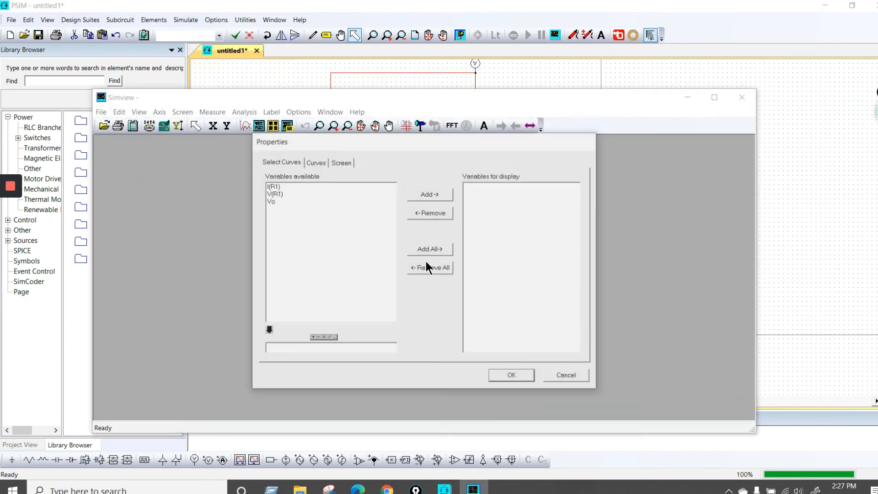
{"action": "double_click", "coordinate": [270, 201]}
{"action": "left_click", "coordinate": [511, 375]}
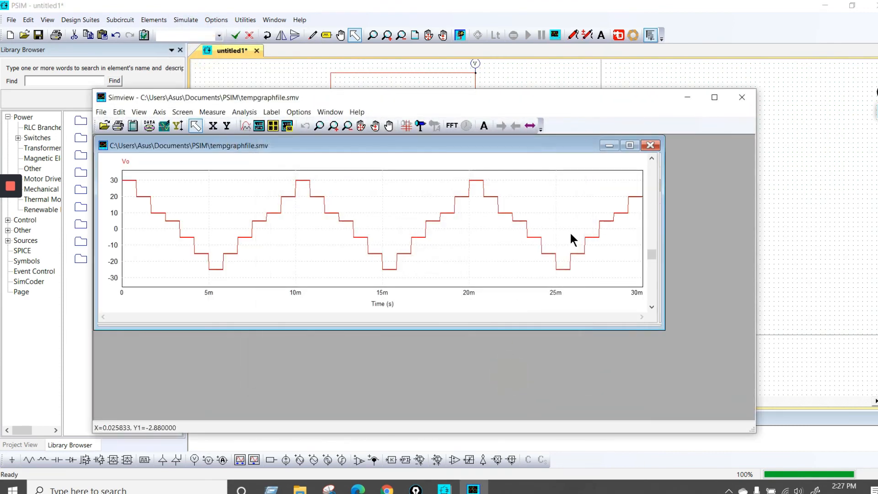
{"action": "left_click", "coordinate": [650, 147]}
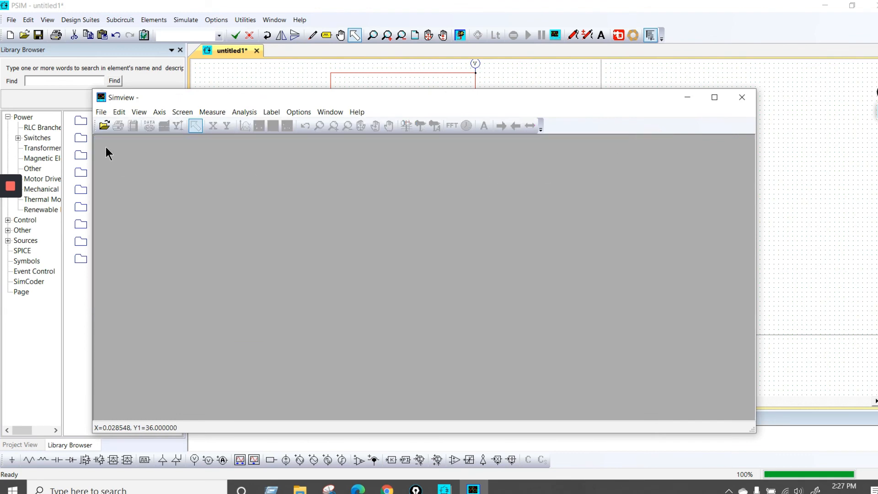
{"action": "left_click", "coordinate": [749, 97]}
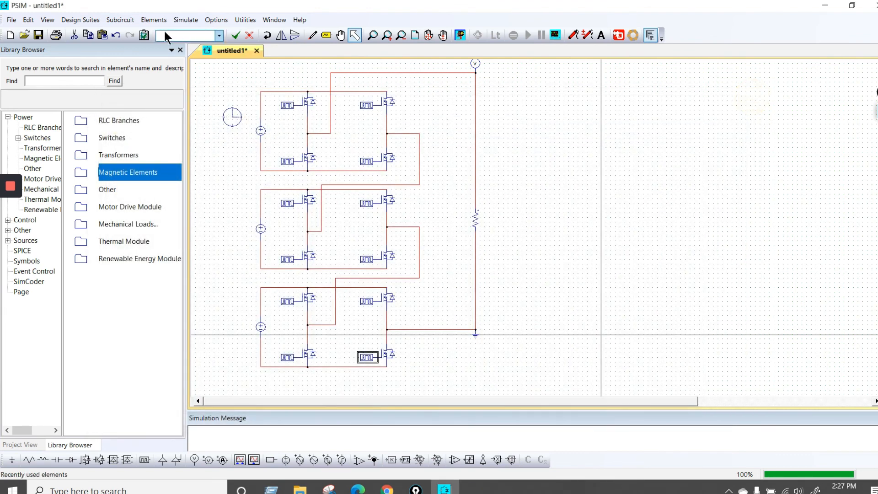
Run the simulation once more and plot Vo in a graph that fills the Simview window.
{"action": "left_click", "coordinate": [175, 19]}
{"action": "left_click", "coordinate": [193, 50]}
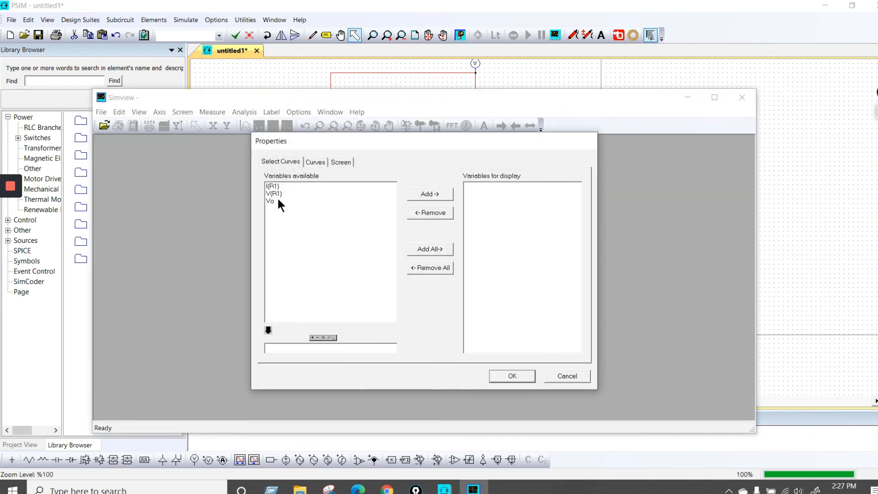
{"action": "left_click", "coordinate": [273, 200]}
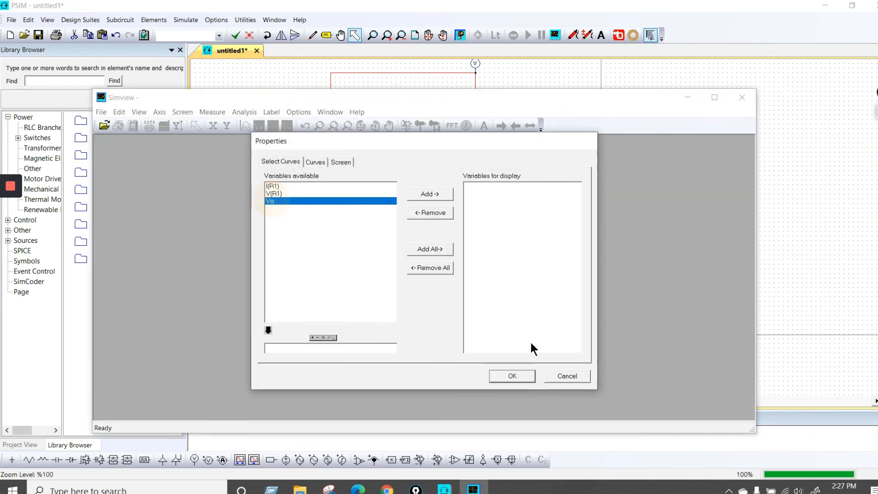
{"action": "left_click", "coordinate": [510, 376]}
{"action": "left_click", "coordinate": [630, 146]}
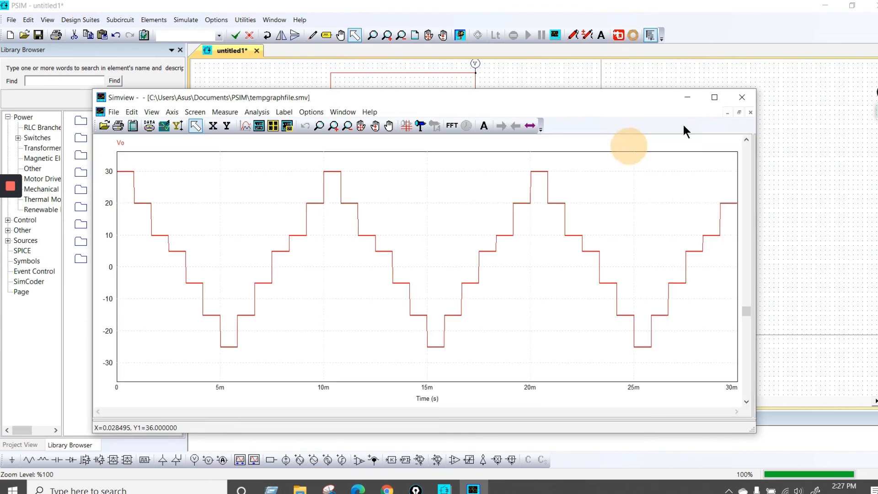
Enlarge the Simview window beside the library area and examine the voltage levels of the Vo waveform.
{"action": "left_click", "coordinate": [713, 97]}
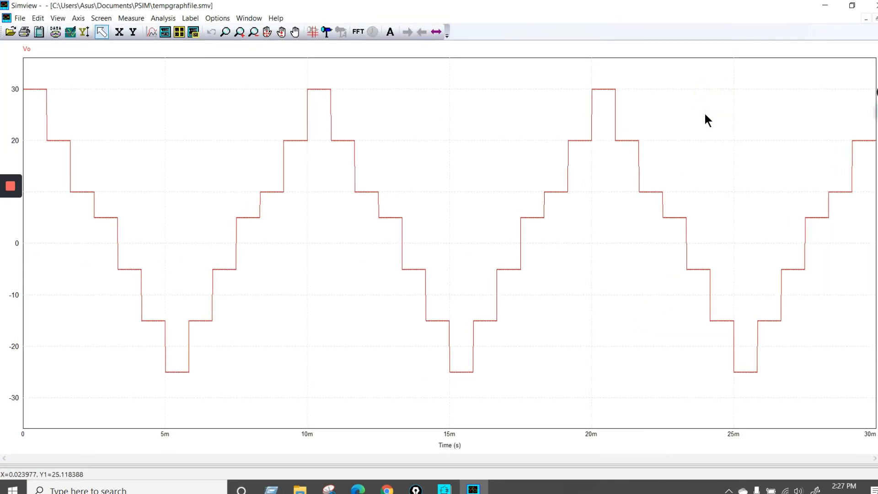
{"action": "left_click", "coordinate": [858, 6]}
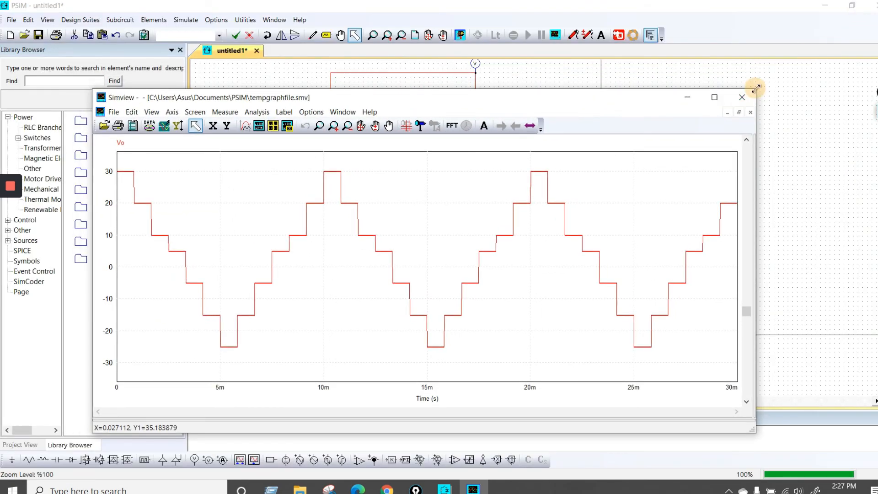
{"action": "left_click_drag", "start_coordinate": [755, 88], "coordinate": [864, 1]}
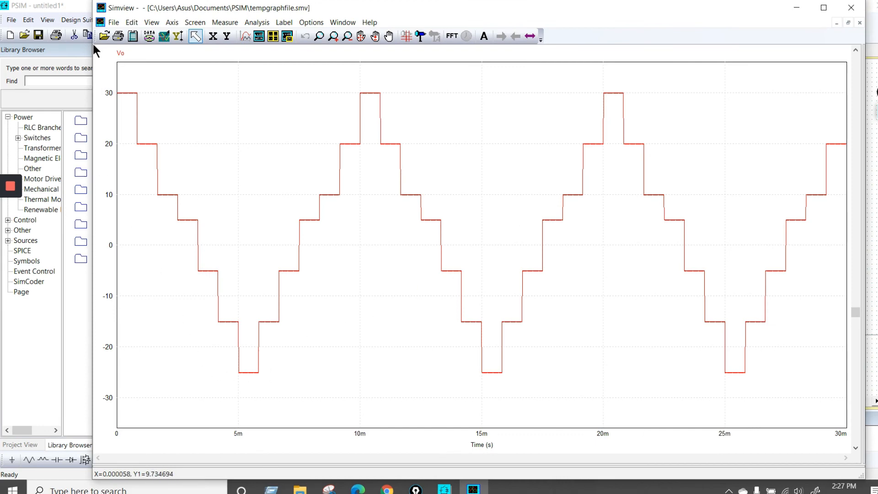
{"action": "left_click_drag", "start_coordinate": [89, 44], "coordinate": [22, 44]}
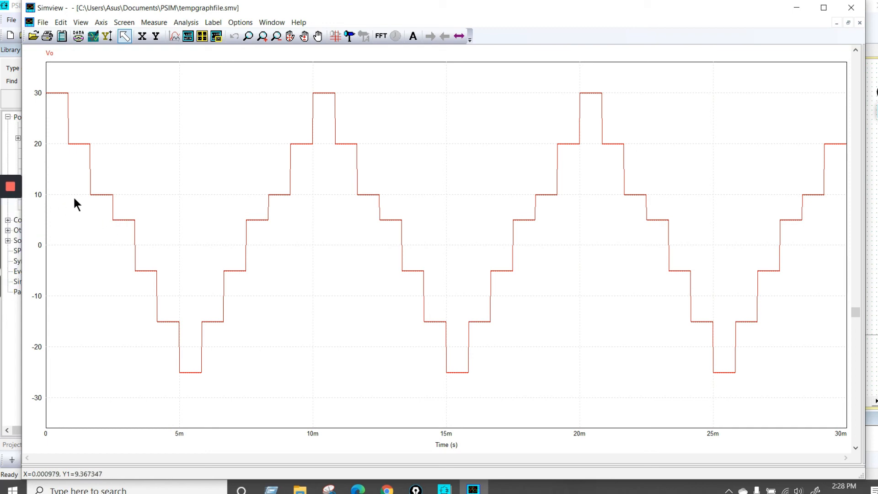
{"action": "mouse_move", "coordinate": [12, 212]}
Return to the PSIM schematic and check the lower-left, lower-right and upper-right gating blocks of the bottom bridge.
{"action": "left_click", "coordinate": [10, 232]}
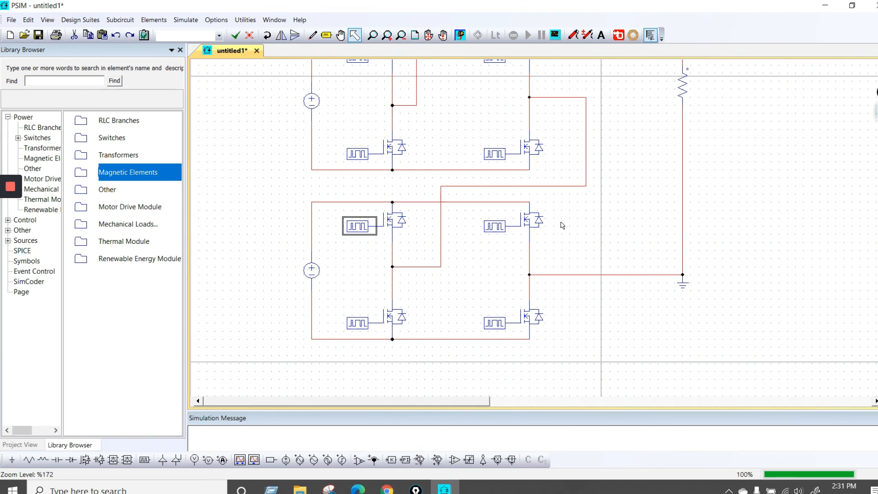
{"action": "scroll", "coordinate": [562, 225], "scroll_direction": "up", "scroll_amount": 3}
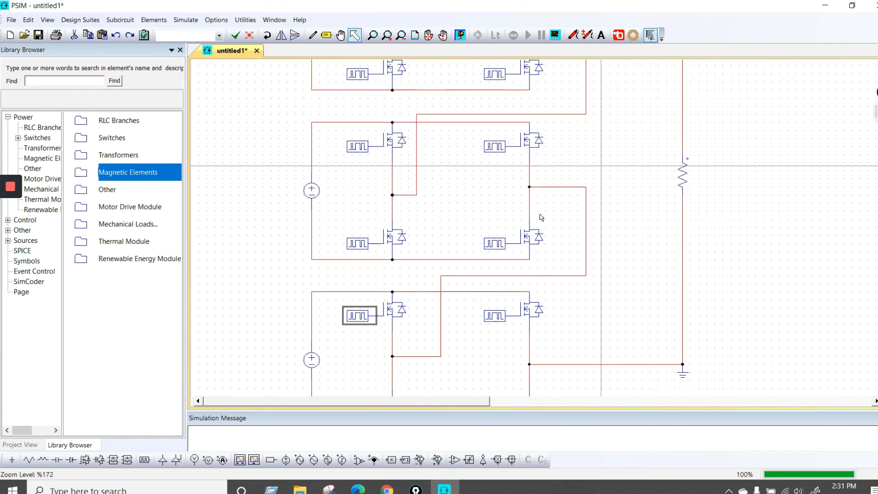
{"action": "scroll", "coordinate": [526, 218], "scroll_direction": "down", "scroll_amount": 1}
{"action": "scroll", "coordinate": [492, 205], "scroll_direction": "down", "scroll_amount": 1}
{"action": "scroll", "coordinate": [492, 206], "scroll_direction": "down", "scroll_amount": 1}
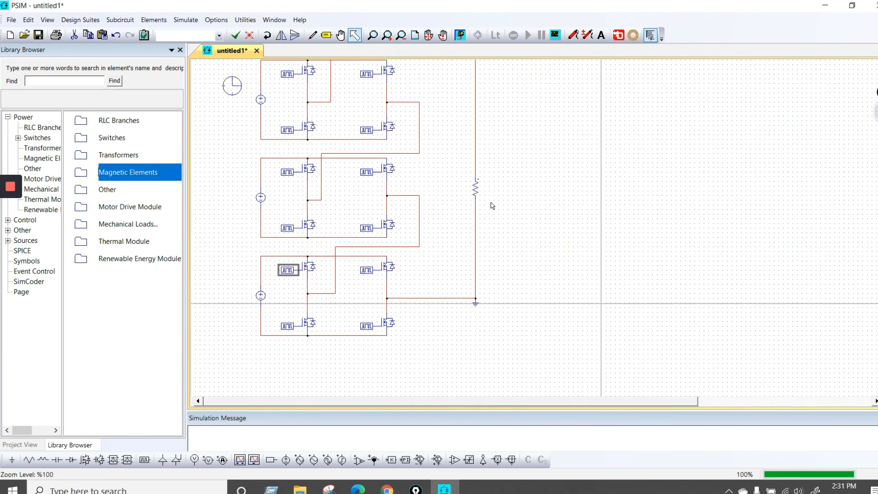
{"action": "scroll", "coordinate": [492, 206], "scroll_direction": "up", "scroll_amount": 1}
{"action": "scroll", "coordinate": [348, 243], "scroll_direction": "up", "scroll_amount": 3}
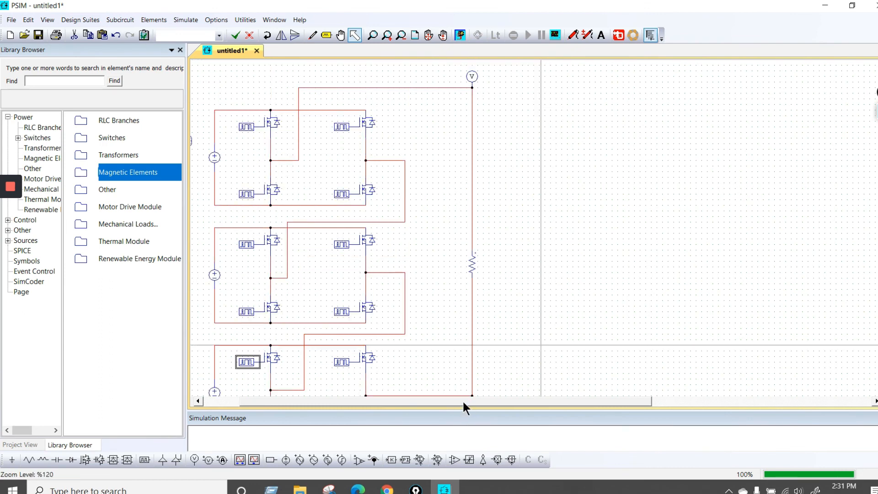
{"action": "left_click_drag", "start_coordinate": [463, 403], "coordinate": [438, 403]}
{"action": "scroll", "coordinate": [596, 307], "scroll_direction": "down", "scroll_amount": 3}
{"action": "left_click", "coordinate": [456, 357]}
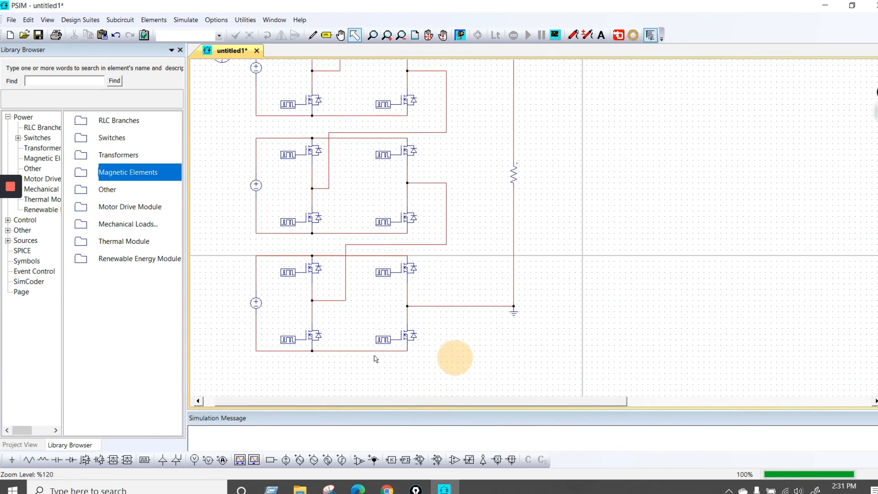
{"action": "double_click", "coordinate": [288, 339]}
{"action": "left_click", "coordinate": [181, 21]}
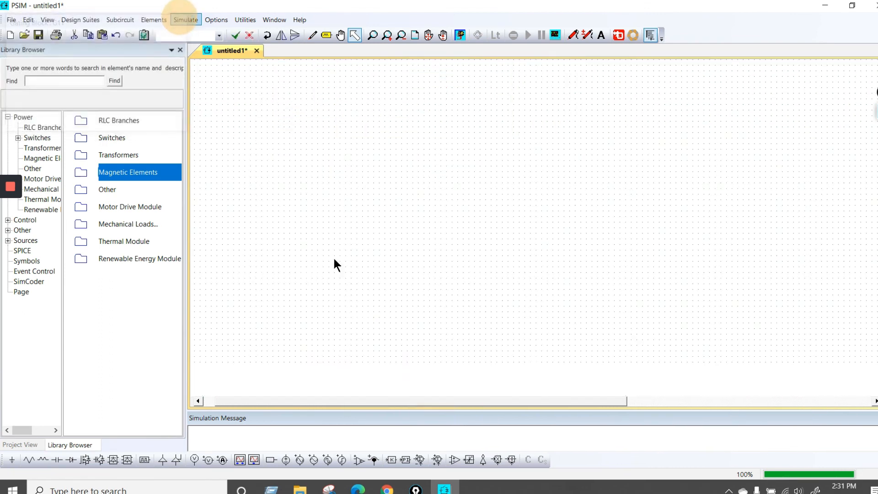
{"action": "double_click", "coordinate": [384, 339]}
{"action": "left_click", "coordinate": [181, 21]}
{"action": "double_click", "coordinate": [384, 272]}
{"action": "left_click", "coordinate": [181, 21]}
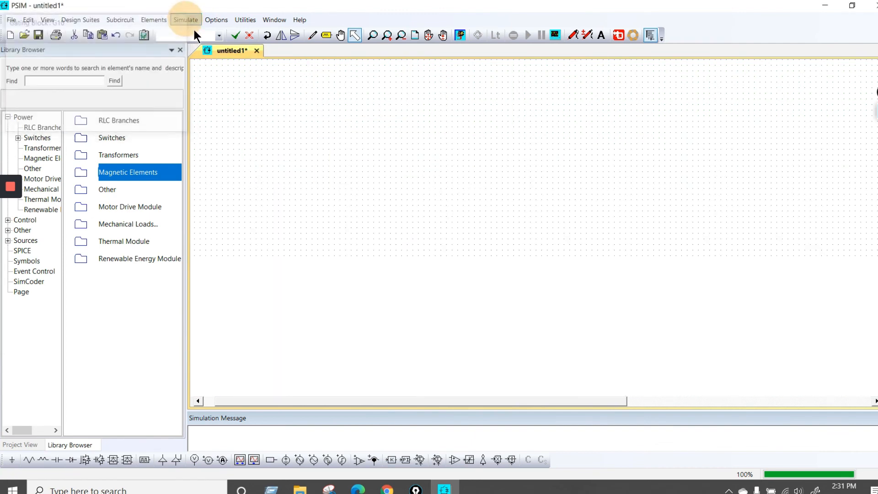
Set the switching points of the bottom bridge's upper-left gating block to 0 90 300 360.
{"action": "double_click", "coordinate": [290, 273]}
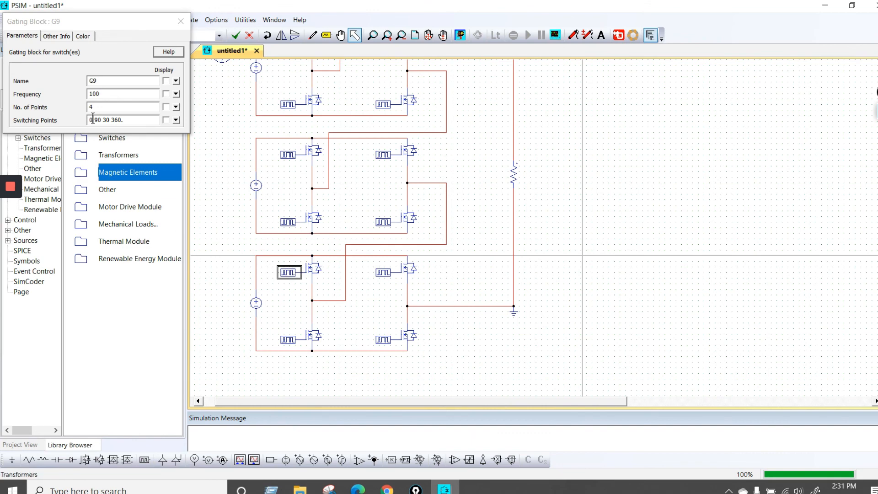
{"action": "left_click", "coordinate": [107, 119]}
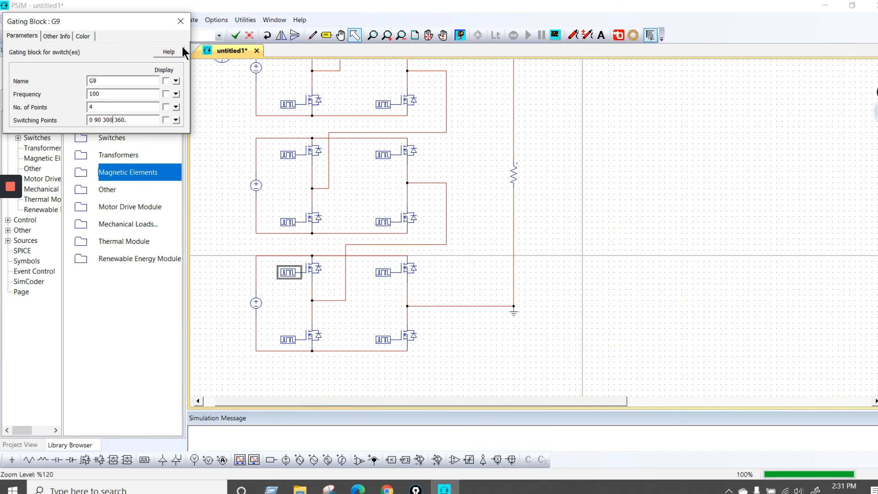
{"action": "left_click", "coordinate": [181, 21]}
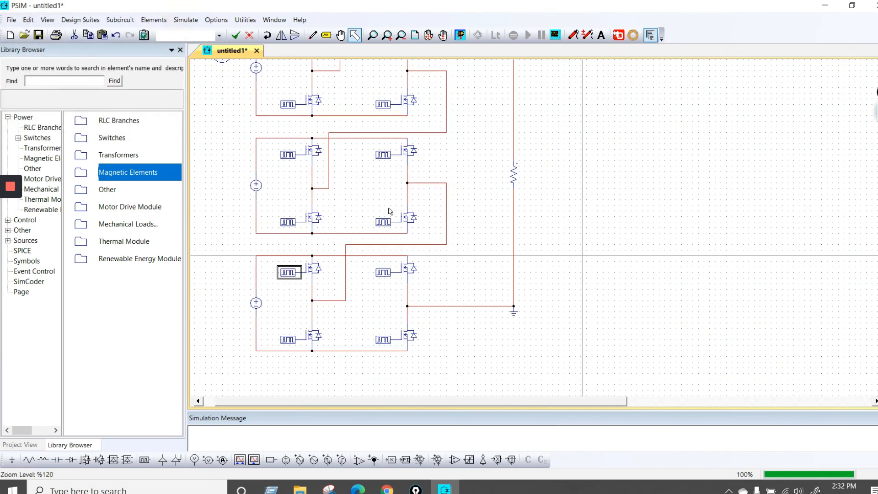
Check the frequency and switching points of all four gating blocks in the middle bridge.
{"action": "double_click", "coordinate": [384, 224]}
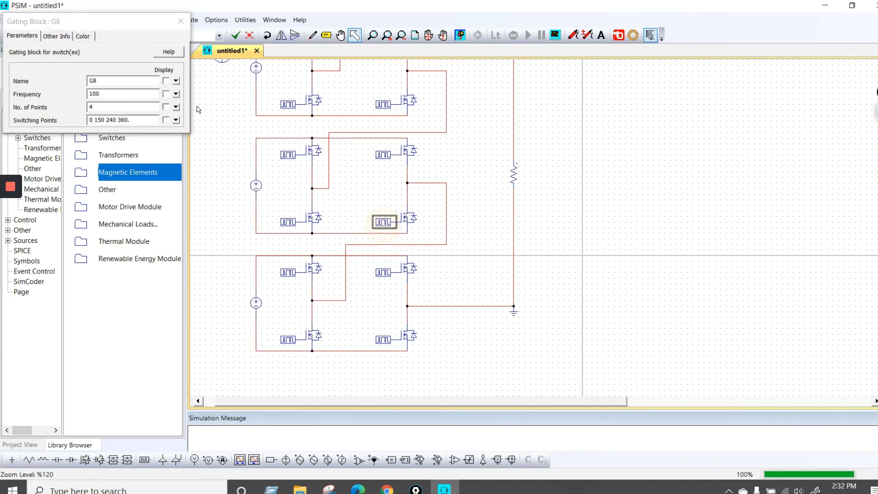
{"action": "left_click", "coordinate": [181, 21]}
{"action": "double_click", "coordinate": [287, 223]}
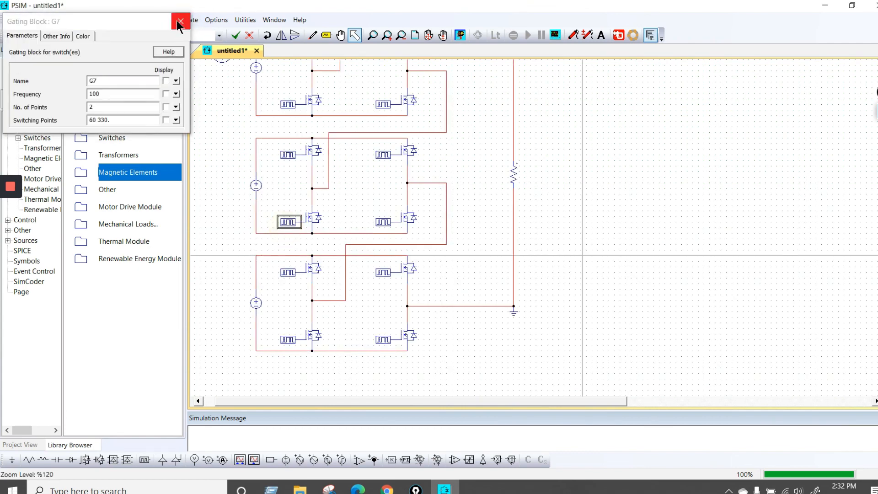
{"action": "left_click", "coordinate": [180, 21]}
{"action": "double_click", "coordinate": [287, 155]}
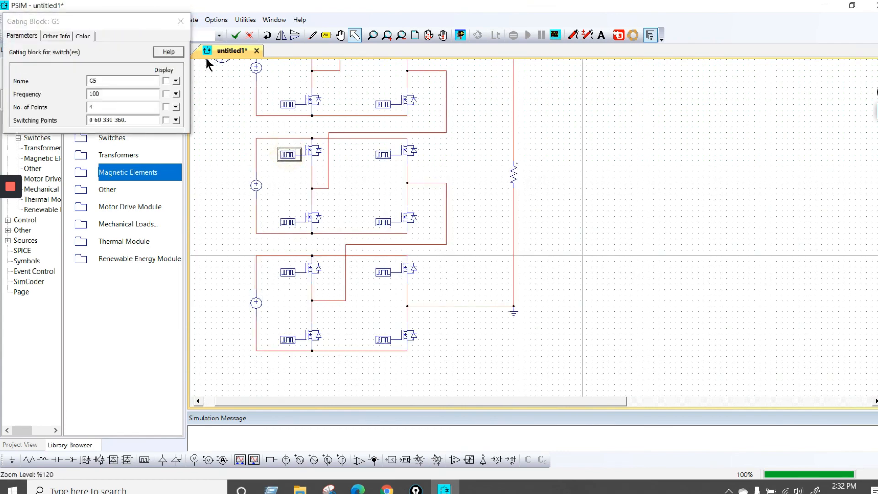
{"action": "left_click", "coordinate": [180, 21]}
{"action": "double_click", "coordinate": [383, 154]}
{"action": "left_click", "coordinate": [181, 21]}
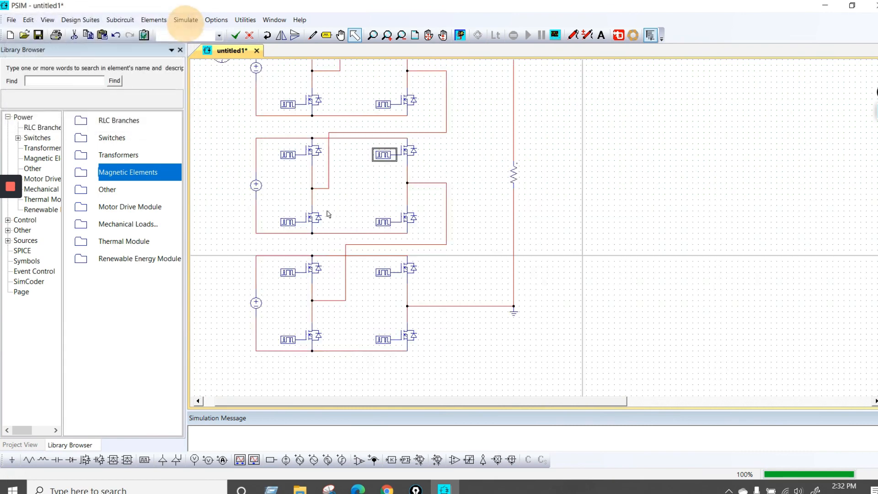
Check the frequency and switching points of all four gating blocks in the top bridge.
{"action": "scroll", "coordinate": [311, 193], "scroll_direction": "up", "scroll_amount": 3}
{"action": "double_click", "coordinate": [288, 193]}
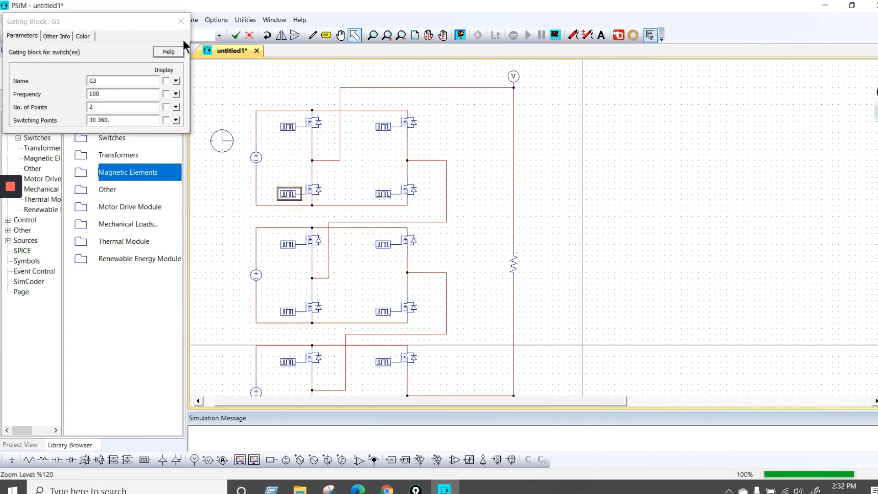
{"action": "left_click", "coordinate": [181, 21]}
{"action": "double_click", "coordinate": [384, 193]}
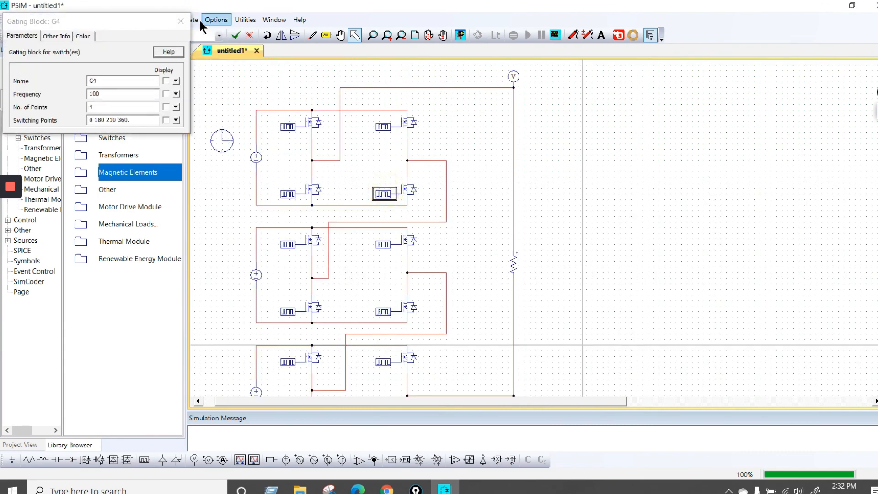
{"action": "left_click", "coordinate": [182, 21]}
{"action": "double_click", "coordinate": [288, 127]}
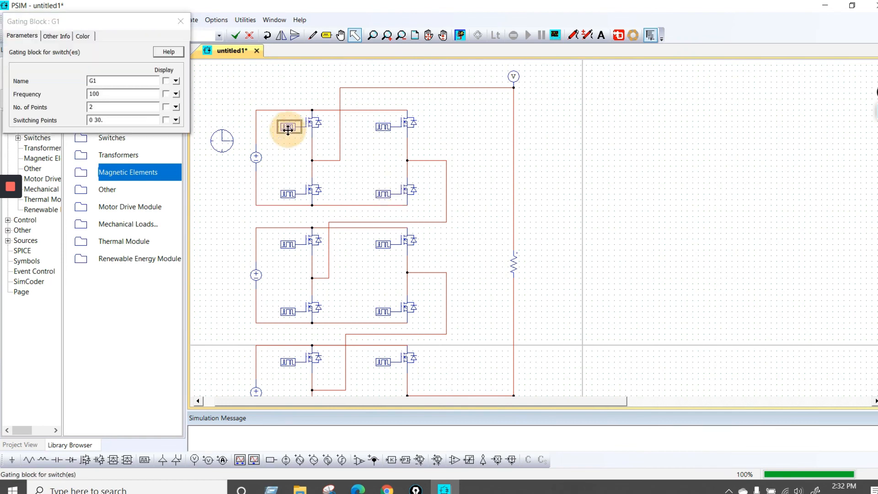
{"action": "left_click", "coordinate": [180, 21]}
{"action": "double_click", "coordinate": [383, 126]}
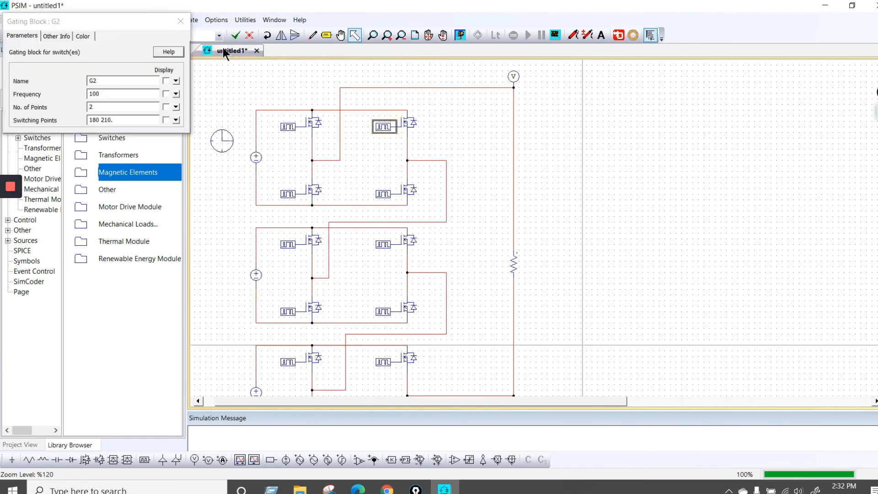
{"action": "left_click", "coordinate": [180, 21]}
Rerun the simulation with the corrected switching points and plot Vo in a graph filling an enlarged Simview window.
{"action": "left_click", "coordinate": [187, 20]}
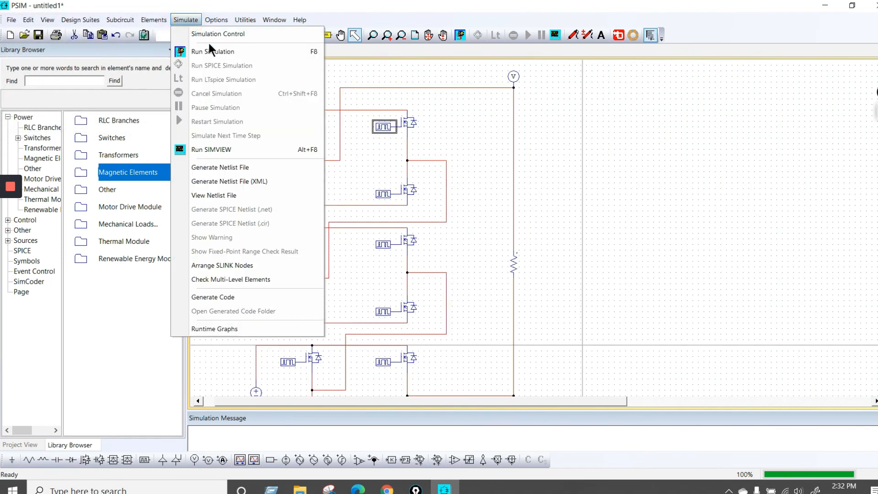
{"action": "left_click", "coordinate": [210, 48]}
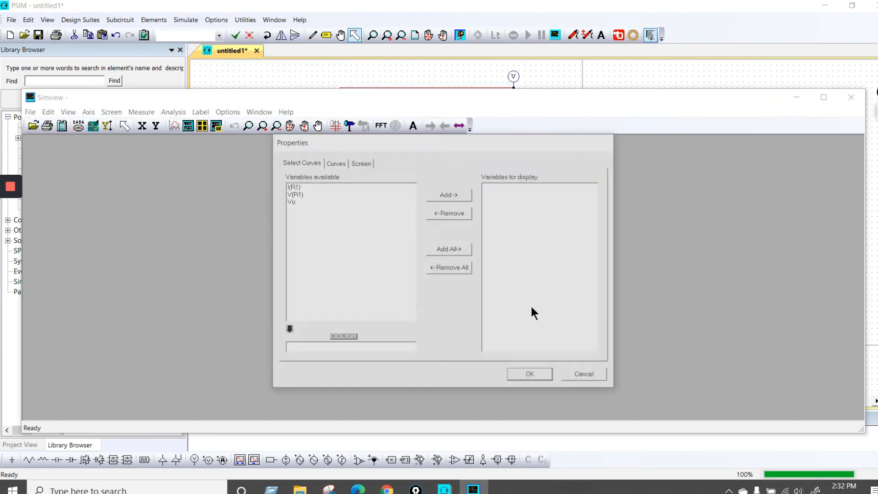
{"action": "double_click", "coordinate": [284, 200]}
{"action": "left_click", "coordinate": [533, 376]}
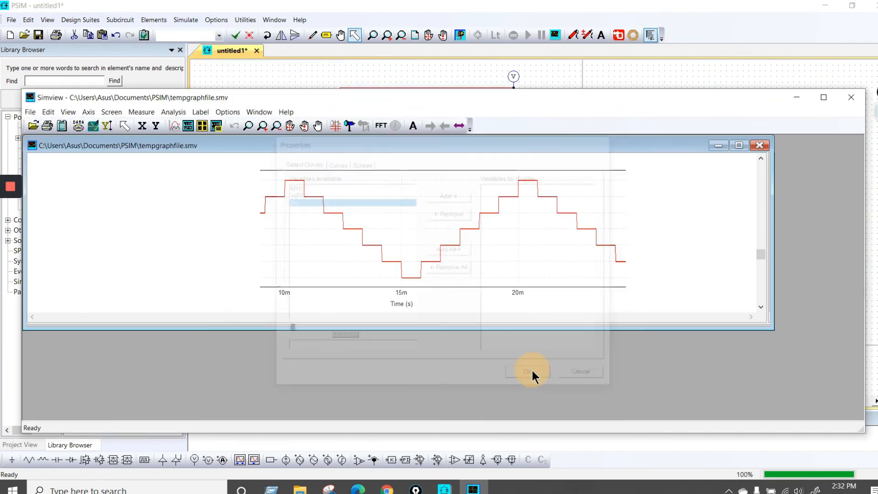
{"action": "left_click", "coordinate": [739, 145]}
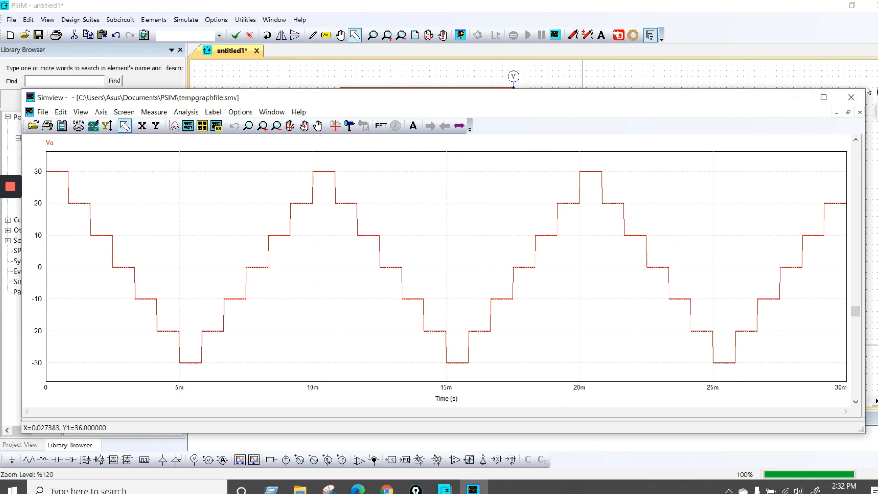
{"action": "left_click_drag", "start_coordinate": [866, 88], "coordinate": [874, 2]}
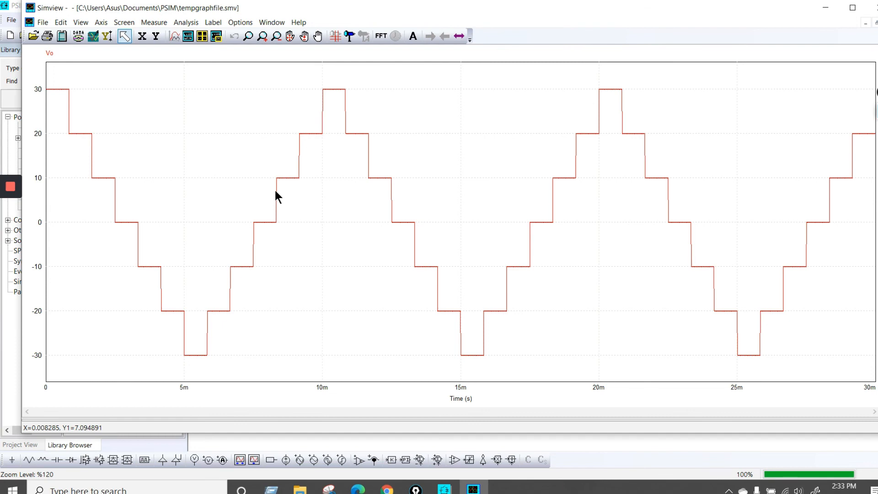
Return to the PSIM schematic, enlarge its drawing area and review the complete three-bridge inverter circuit.
{"action": "left_click", "coordinate": [473, 489]}
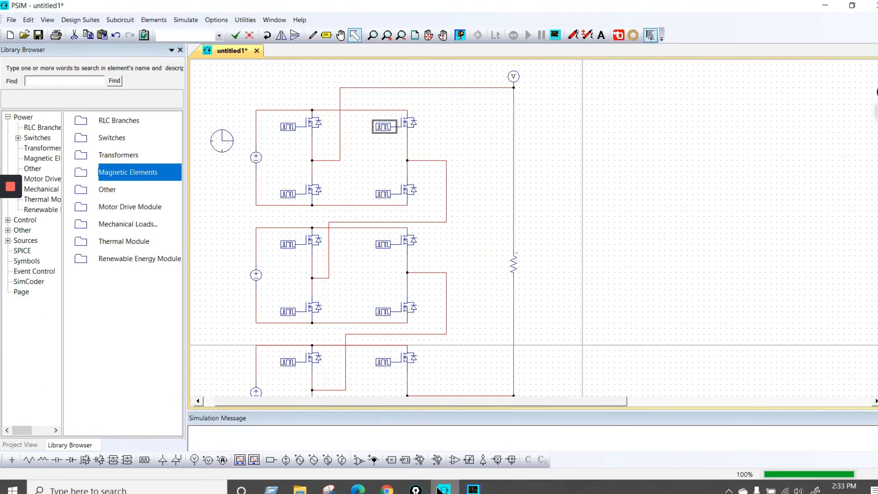
{"action": "scroll", "coordinate": [411, 288], "scroll_direction": "down", "scroll_amount": 2}
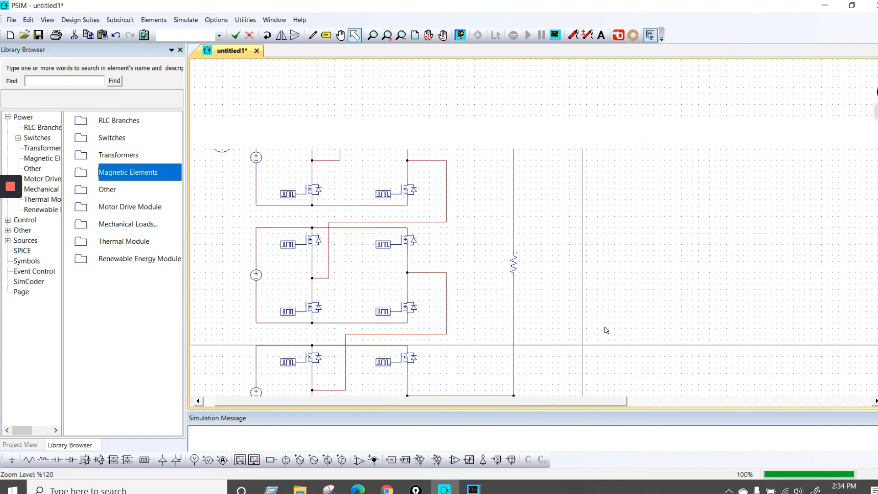
{"action": "scroll", "coordinate": [606, 329], "scroll_direction": "up", "scroll_amount": 3}
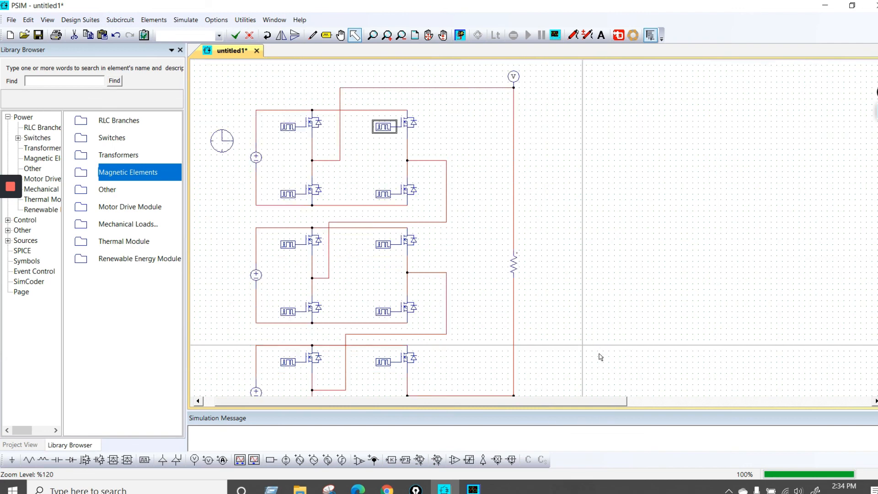
{"action": "left_click_drag", "start_coordinate": [638, 408], "coordinate": [631, 432]}
{"action": "scroll", "coordinate": [581, 355], "scroll_direction": "down", "scroll_amount": 3}
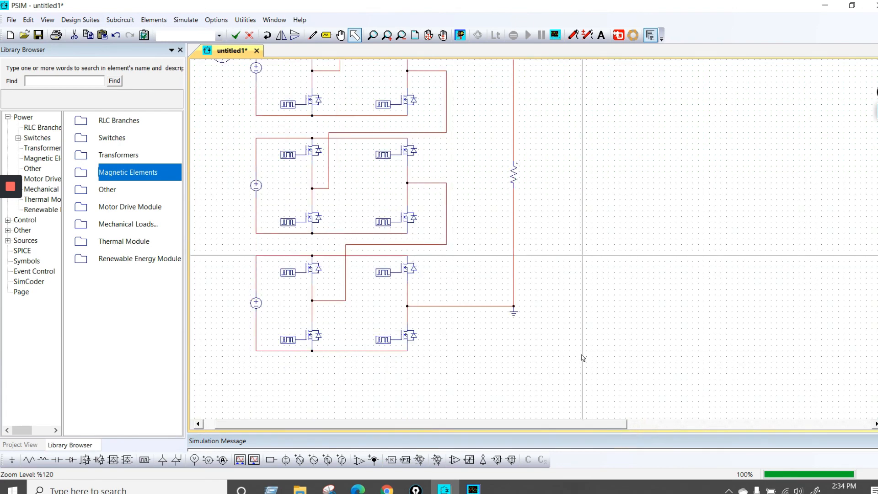
{"action": "scroll", "coordinate": [582, 356], "scroll_direction": "up", "scroll_amount": 3}
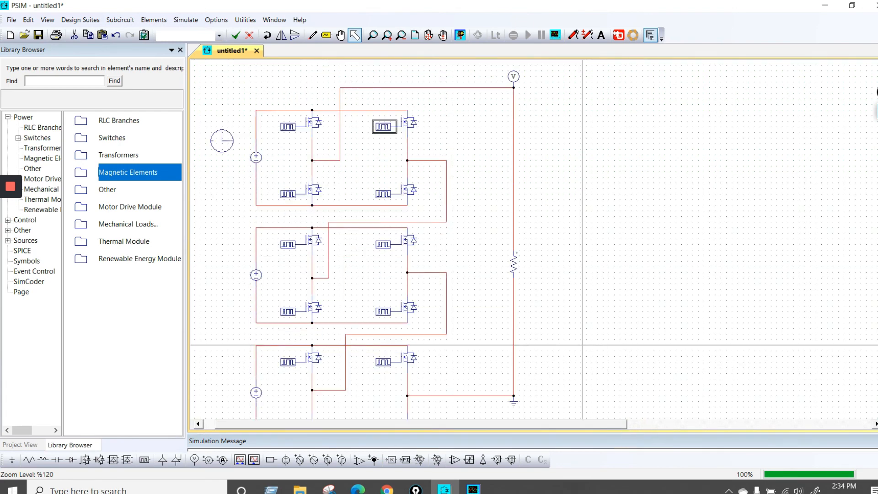
{"action": "scroll", "coordinate": [874, 170], "scroll_direction": "down", "scroll_amount": 1}
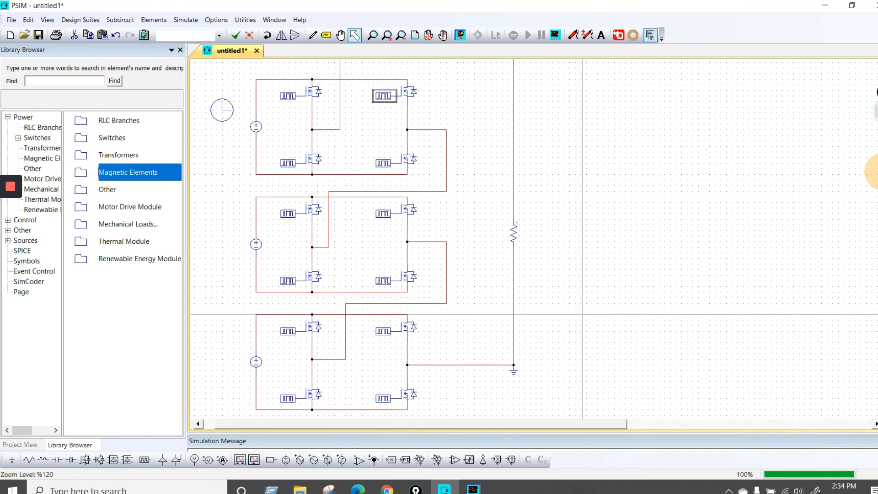